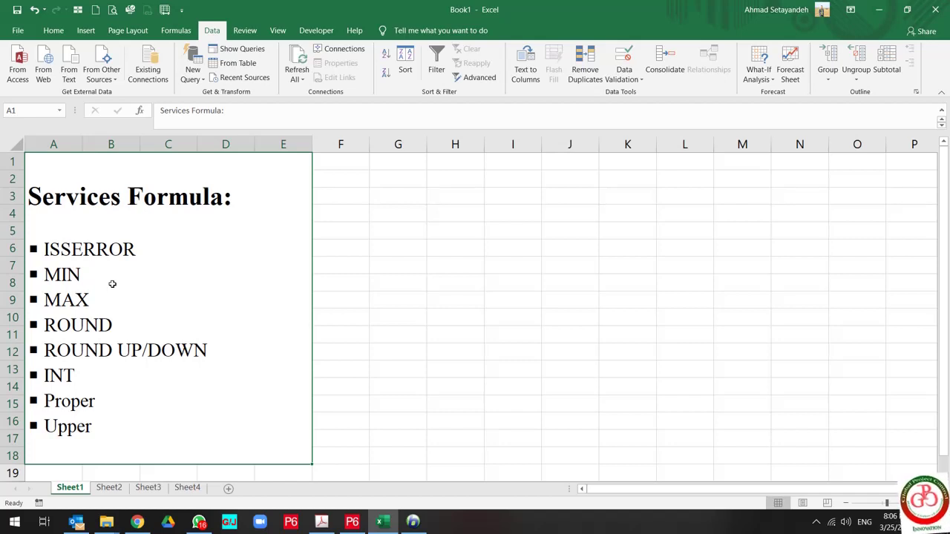
double_click(137, 250)
left_click_drag(138, 250, 29, 249)
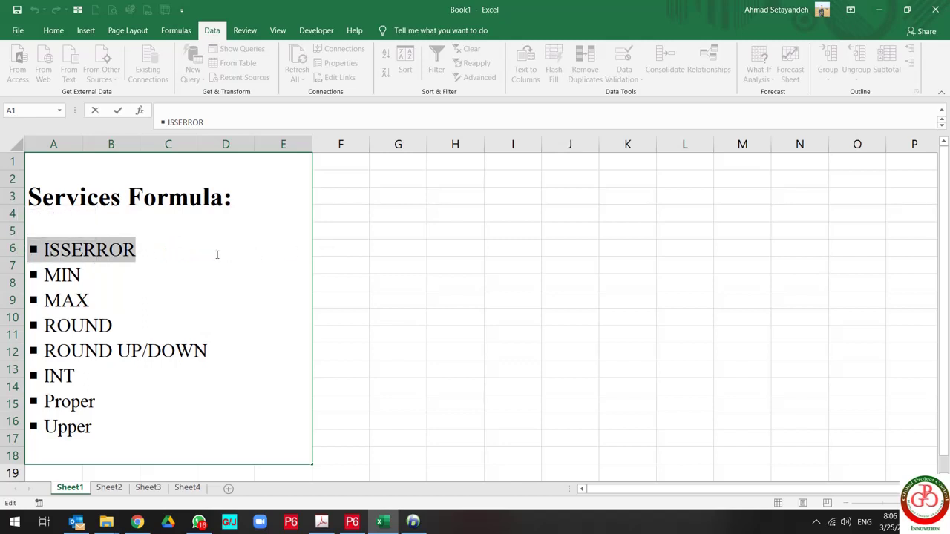
left_click(15, 249)
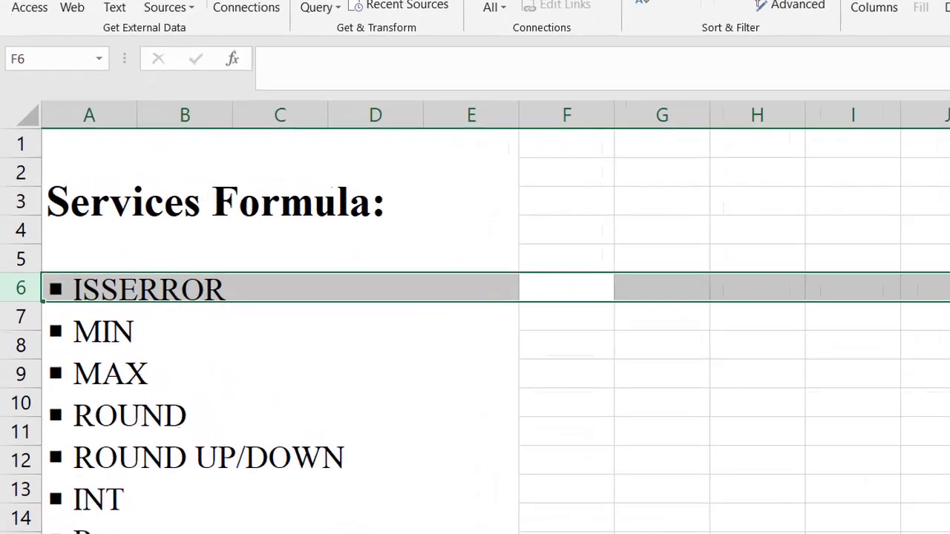
On Sheet4, enter =ISERROR(A3) in B3 and fill it down to B10 for all listed error types
left_click(197, 495)
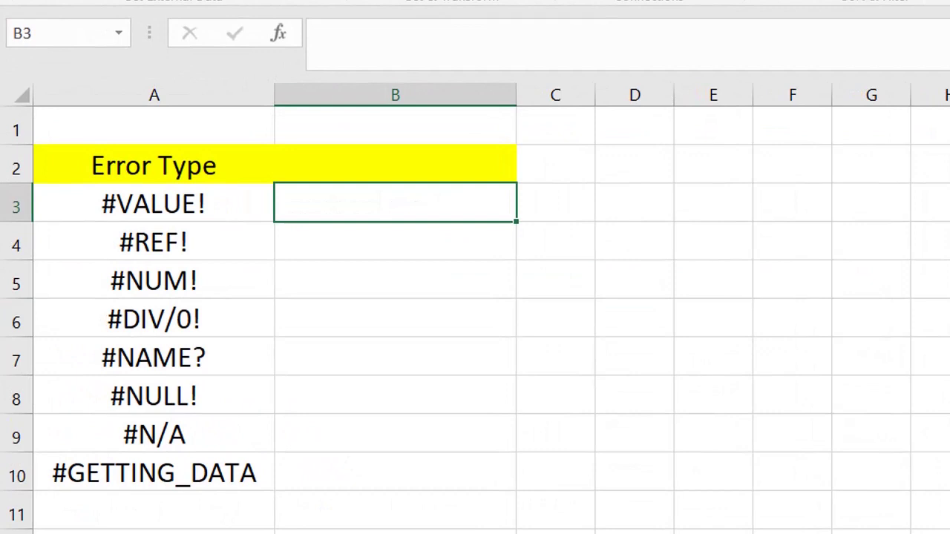
left_click_drag(232, 215, 206, 479)
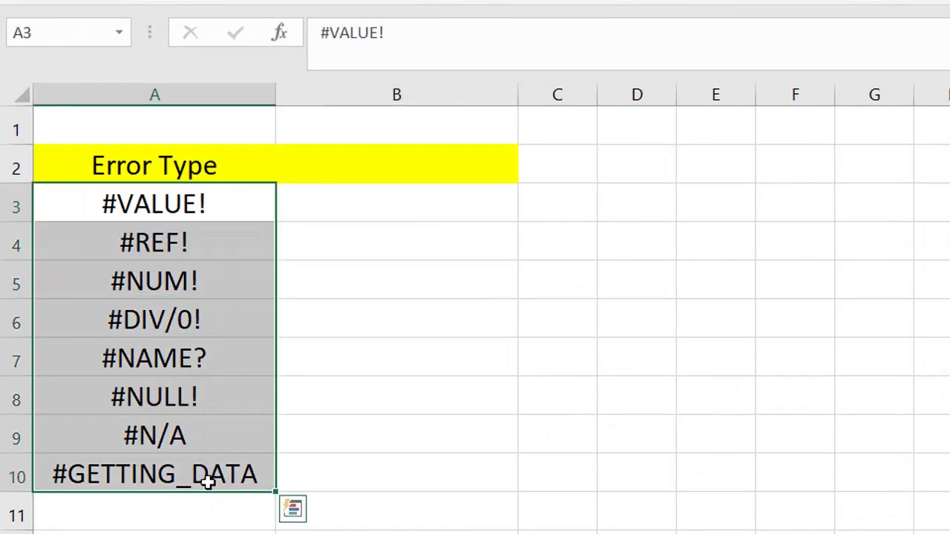
left_click(381, 216)
type("=")
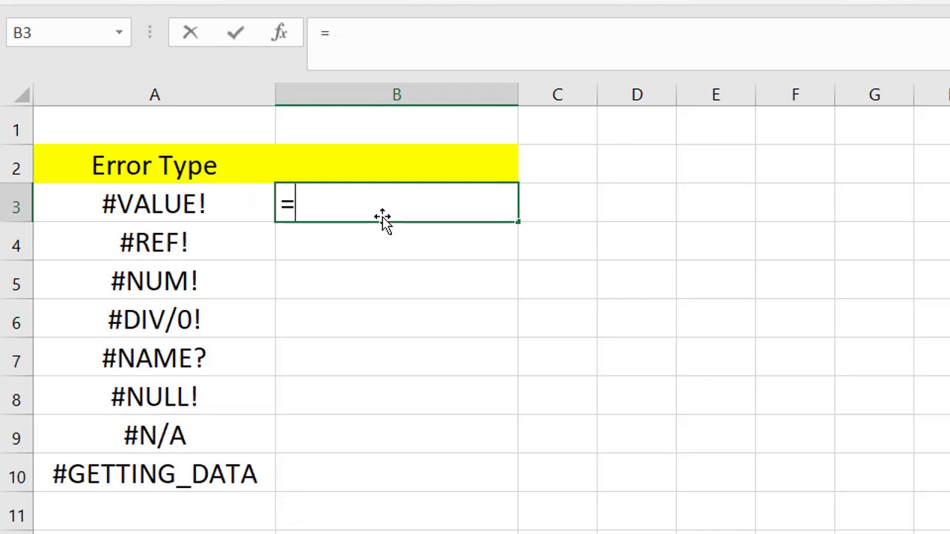
type("ISERROR(")
left_click(204, 208)
type(")")
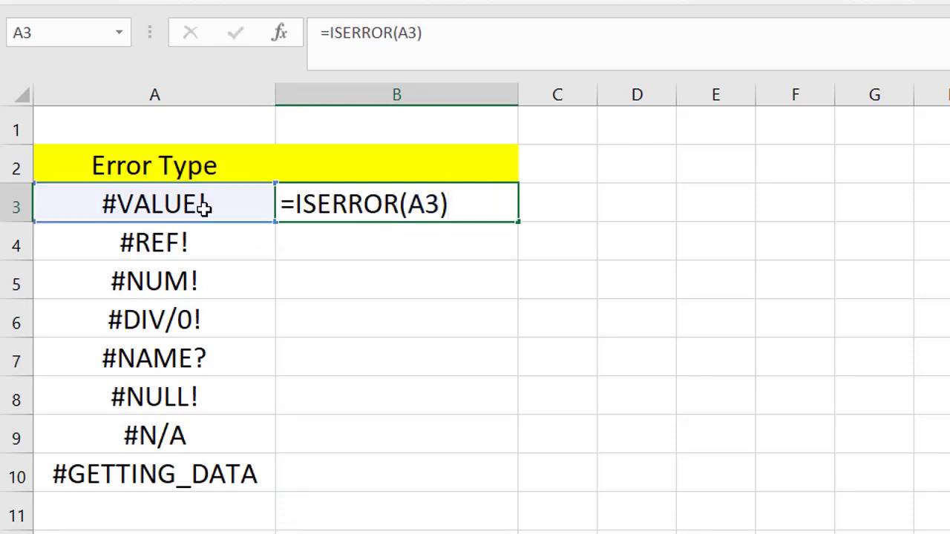
key("Return")
left_click(422, 204)
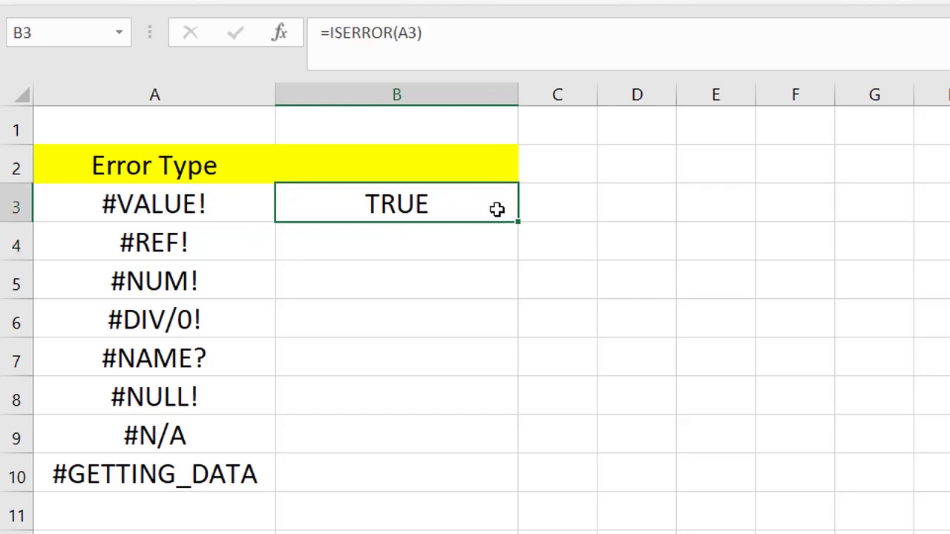
left_click_drag(517, 221, 483, 492)
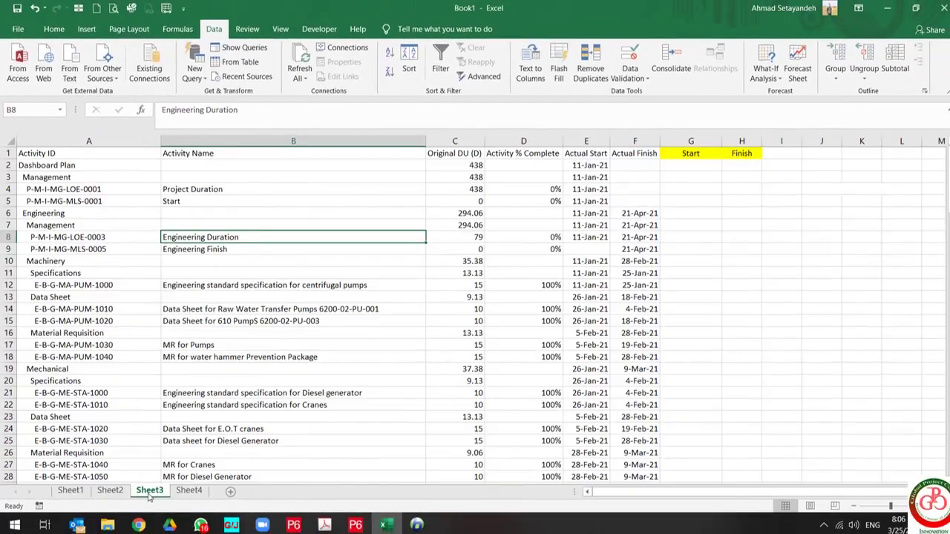
In Sheet3 cell G2, look up the Start date with =VLOOKUP(A2,Sheet2!A:D,4,)
left_click(681, 165)
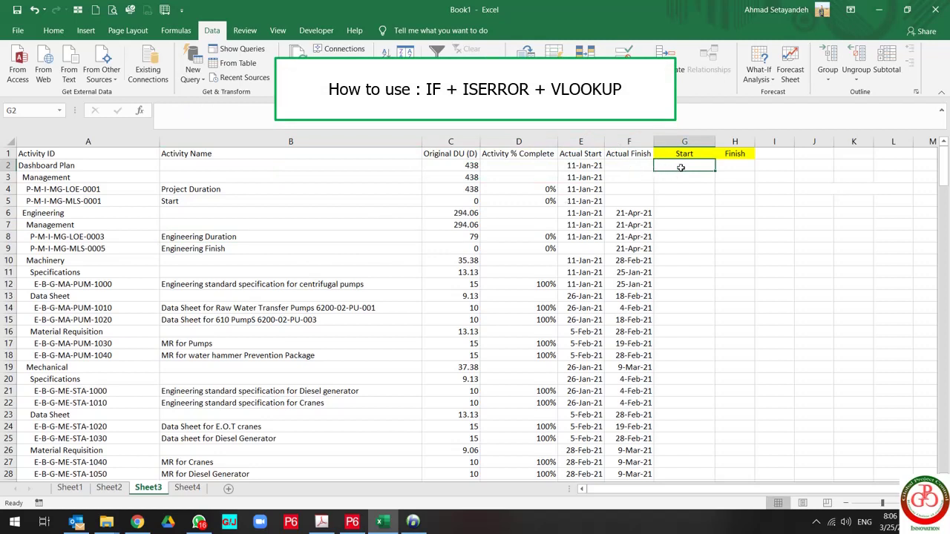
type("=VLOOKUP(")
left_click(87, 166)
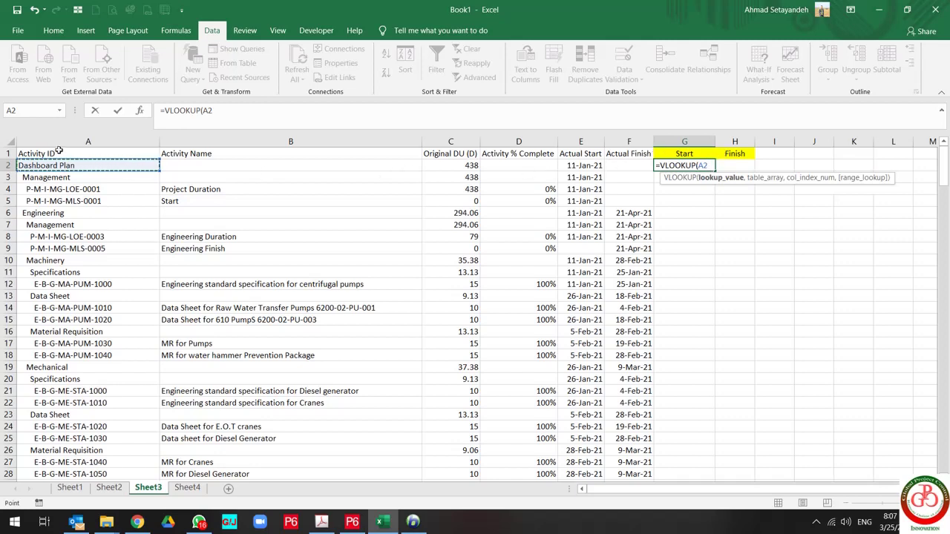
type(",")
left_click(109, 489)
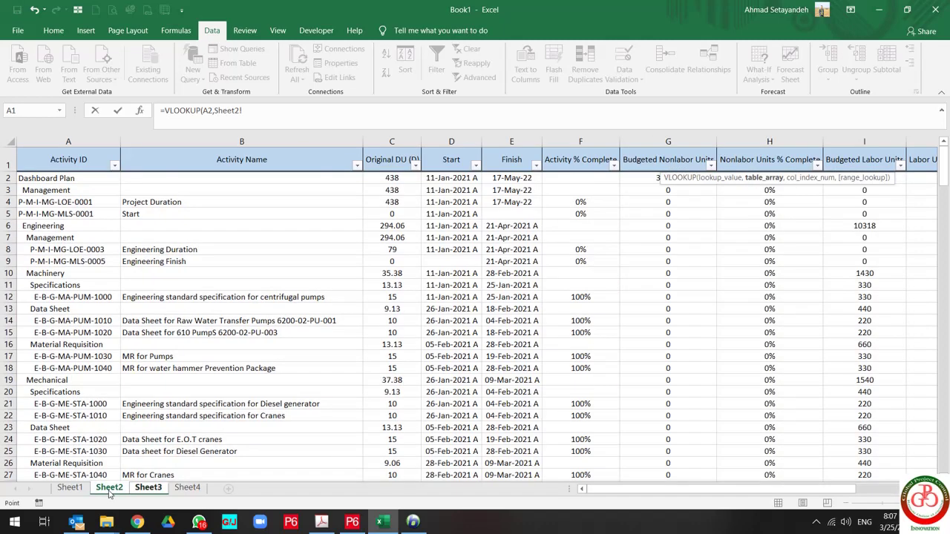
left_click_drag(75, 136, 129, 165)
type(",4,")
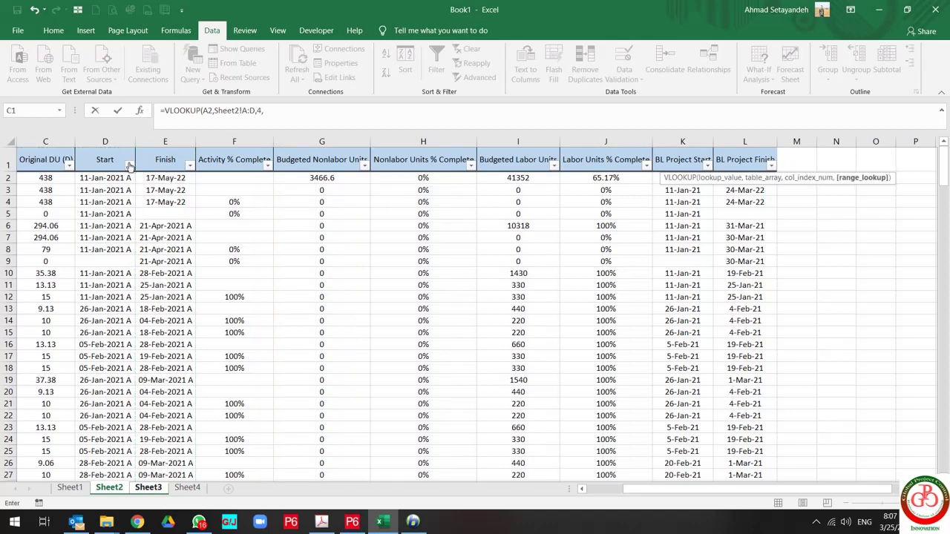
type("0")
key("Return")
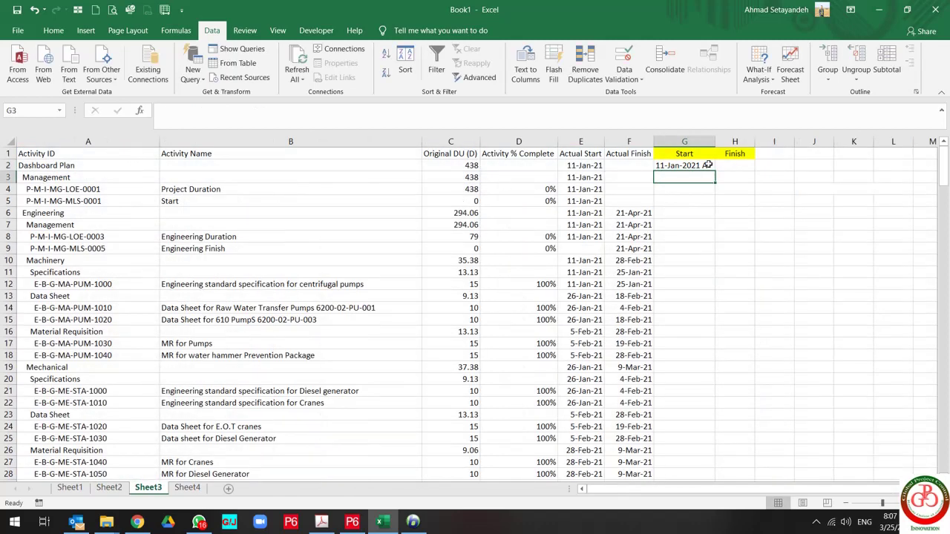
In Sheet3 cell H2, look up the Finish date with =VLOOKUP(A2,Sheet2!A:E,5,)
left_click(733, 165)
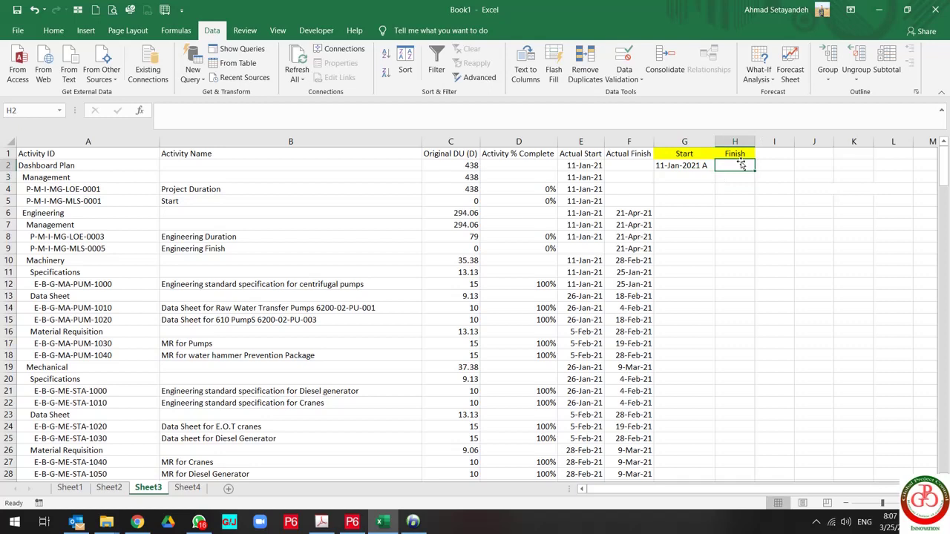
type("=vl")
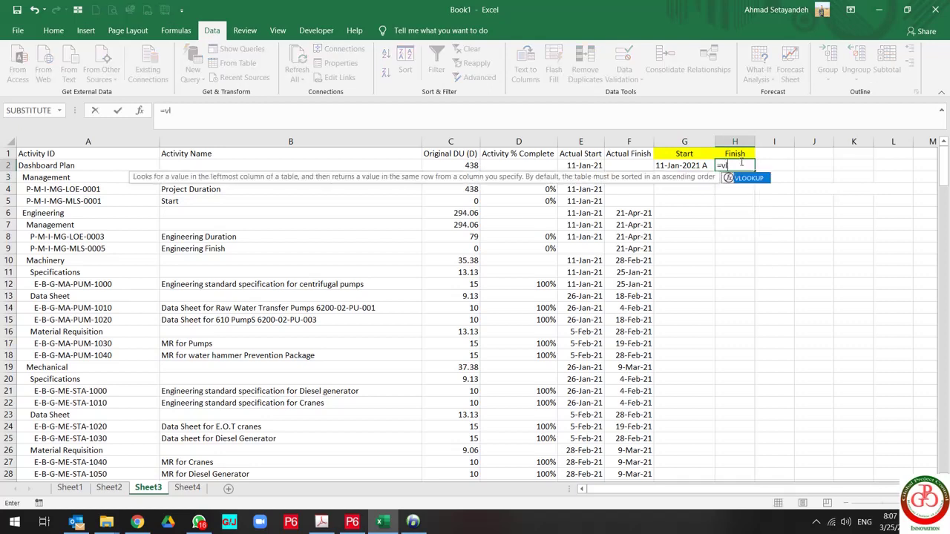
type("o")
double_click(750, 178)
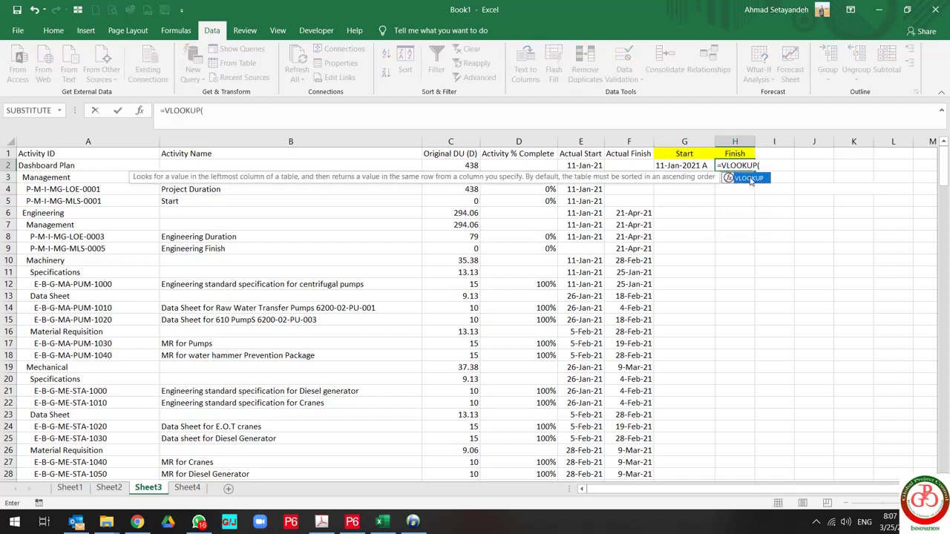
left_click(64, 165)
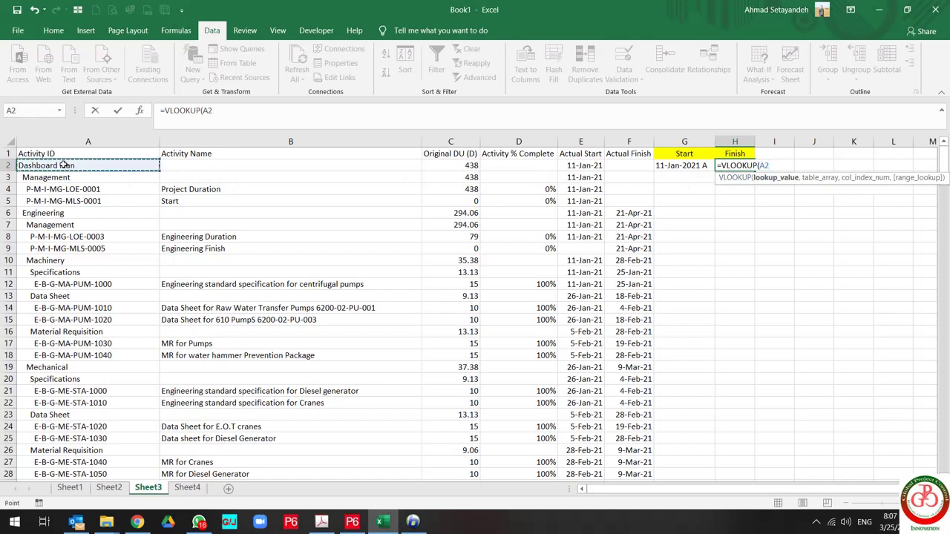
type(",")
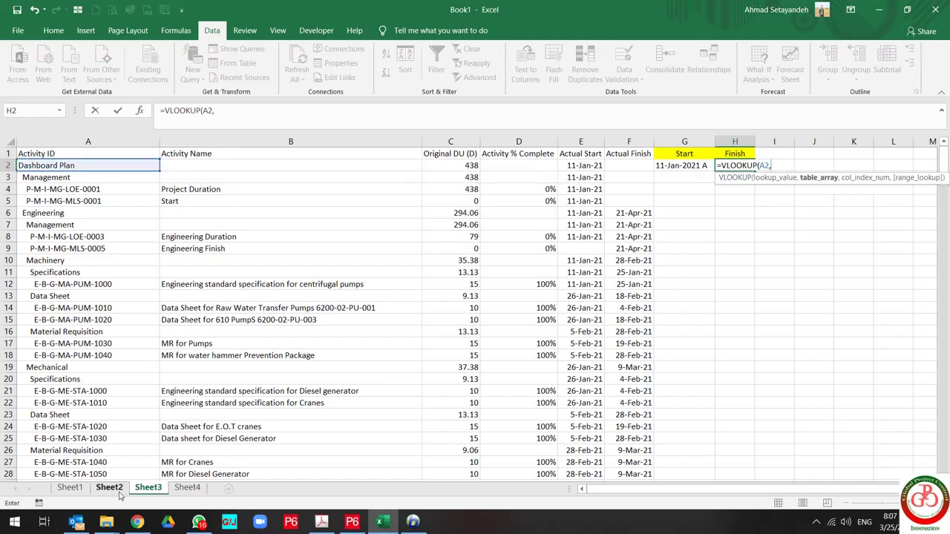
left_click(112, 489)
scroll(346, 218, "left", 4)
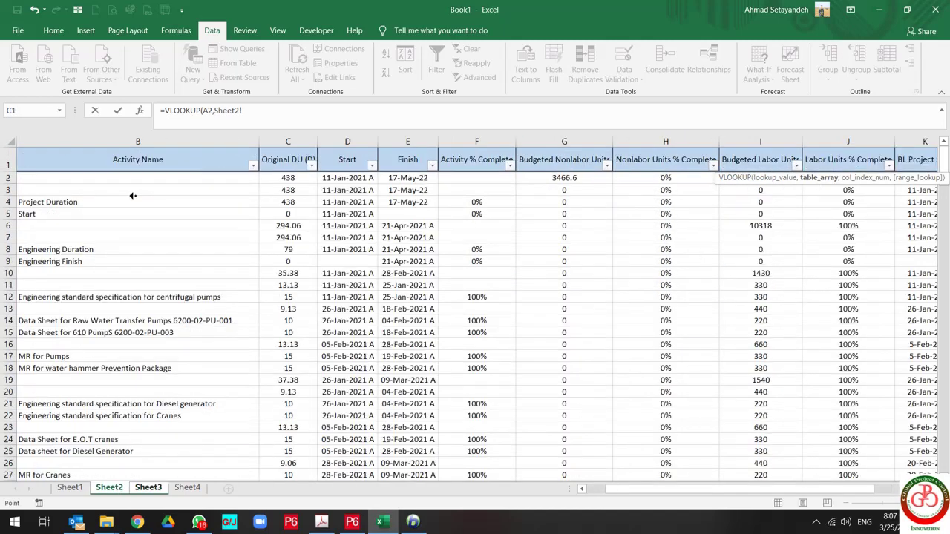
left_click(68, 141)
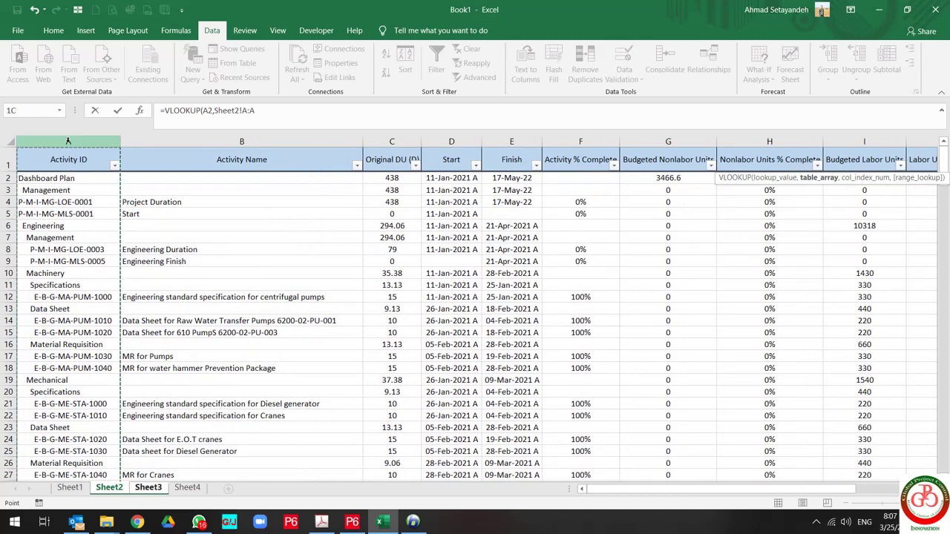
left_click_drag(96, 144, 170, 171)
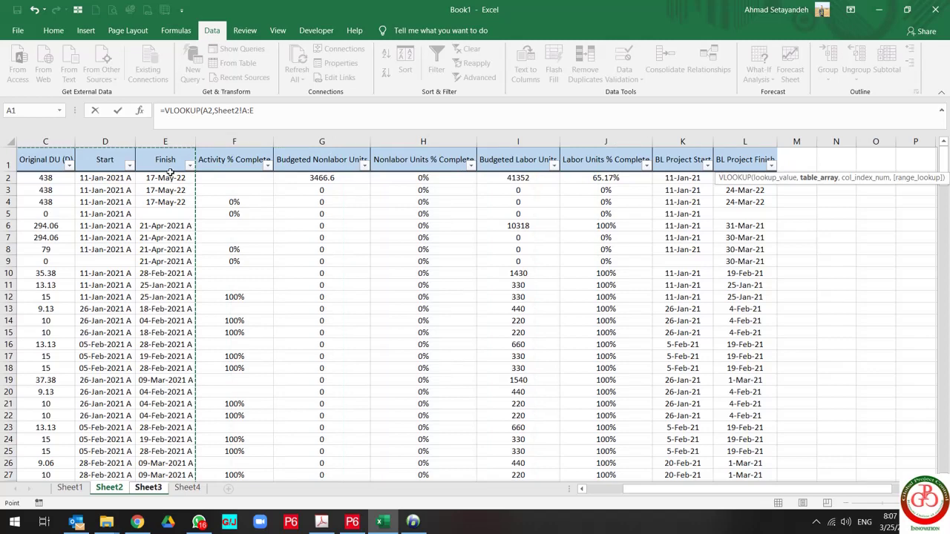
type(",5,0")
key("Return")
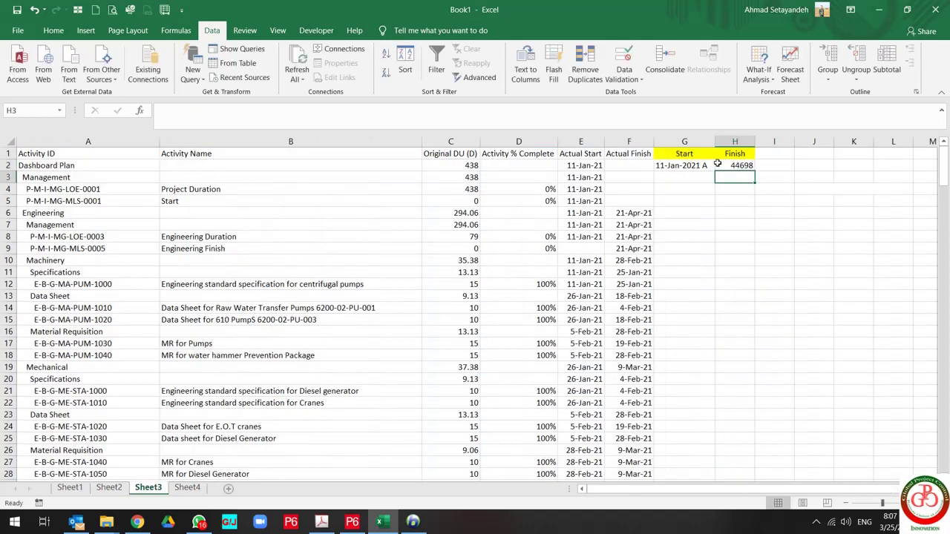
Copy G2's formatting to H2 and display the Finish value as a day-month-year date
left_click(678, 168)
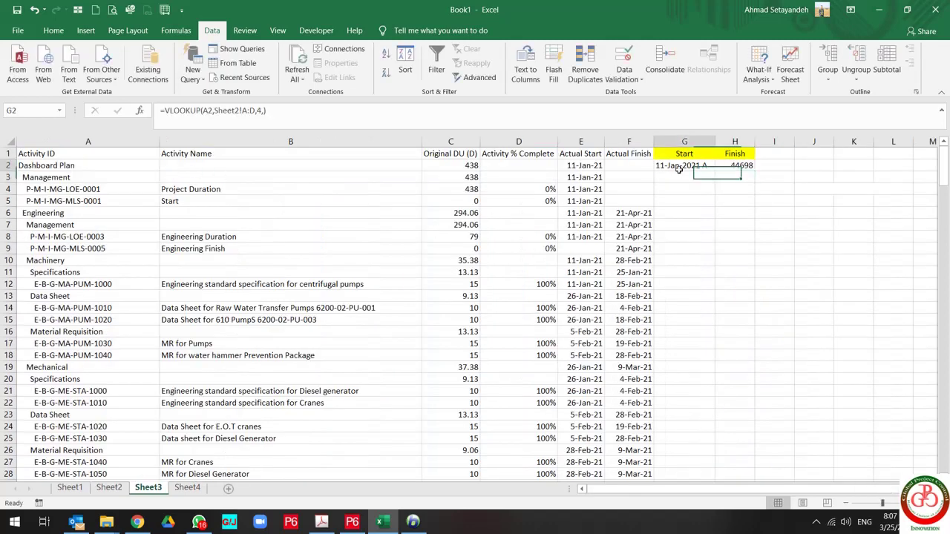
left_click(54, 30)
left_click(63, 77)
left_click(745, 165)
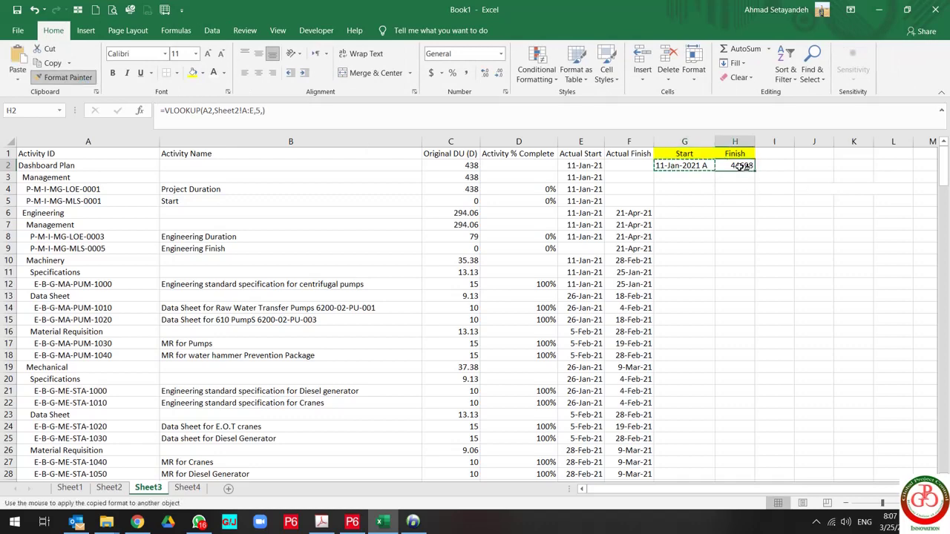
Fill the Start formula from G2 down to G53 and the Finish formula from H2 down the whole activity list
left_click(701, 164)
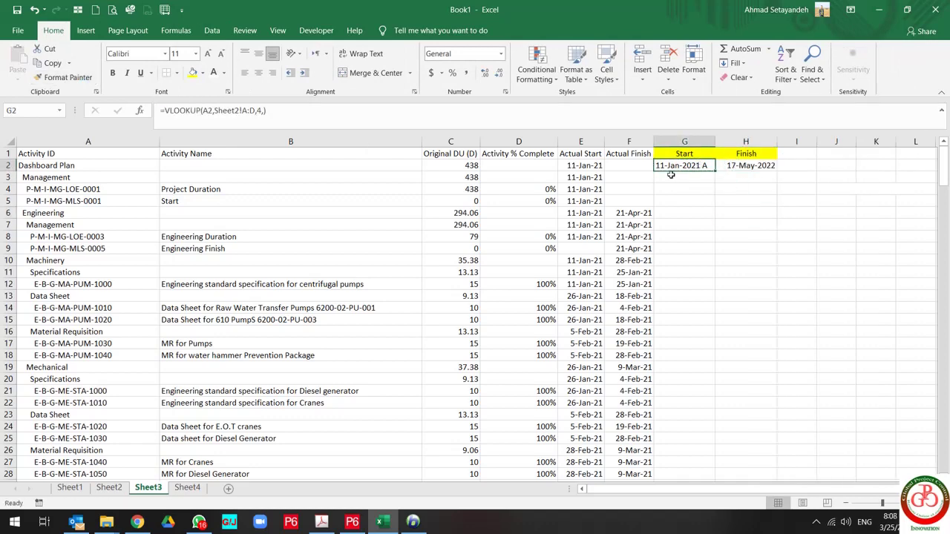
left_click_drag(717, 171, 689, 428)
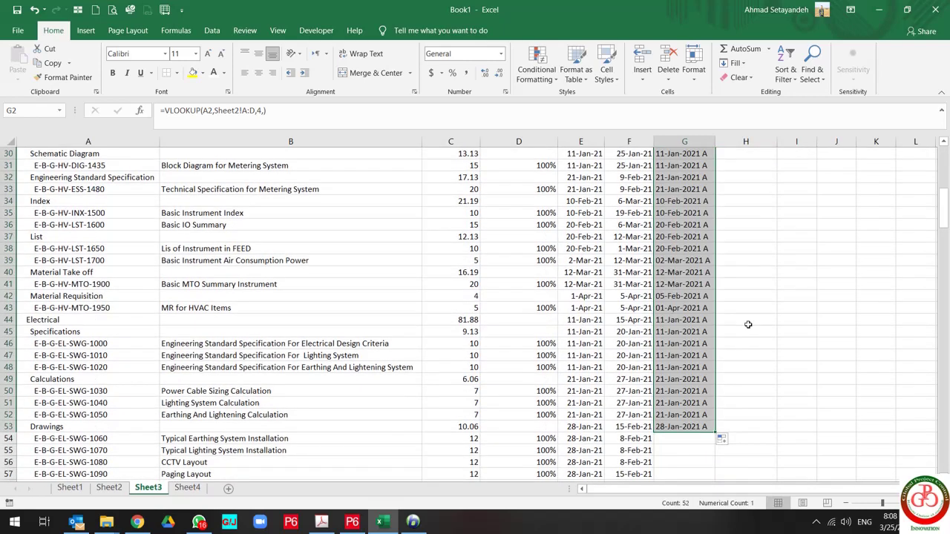
scroll(748, 324, "up", 6)
scroll(748, 324, "up", 4)
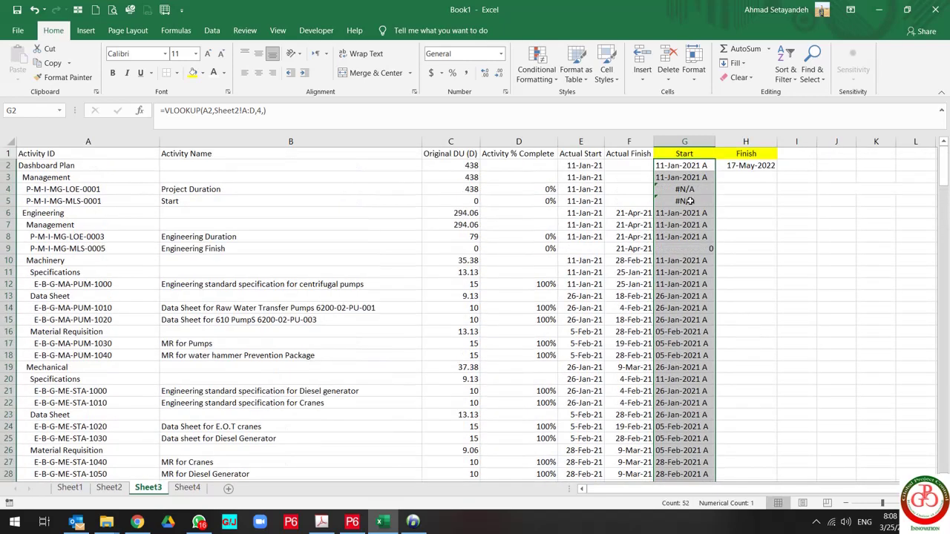
left_click_drag(691, 189, 699, 196)
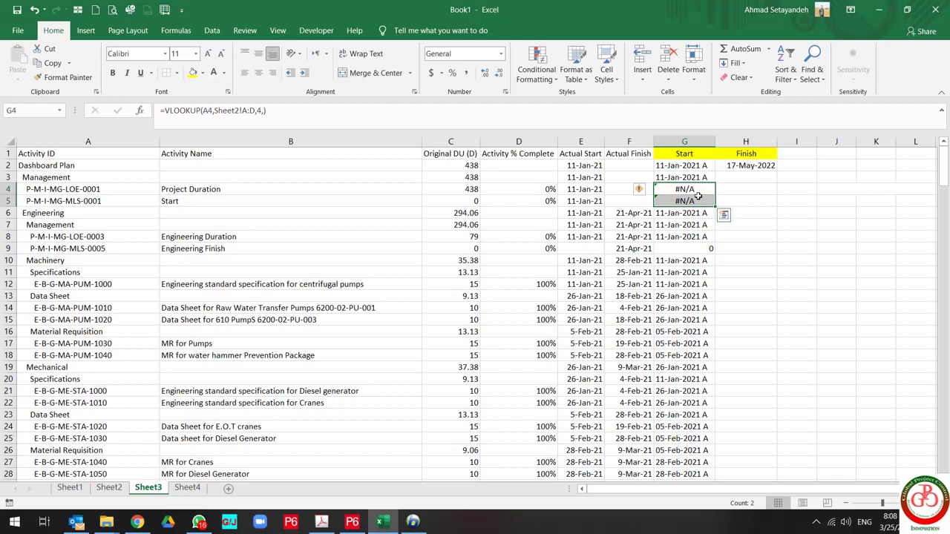
left_click(750, 166)
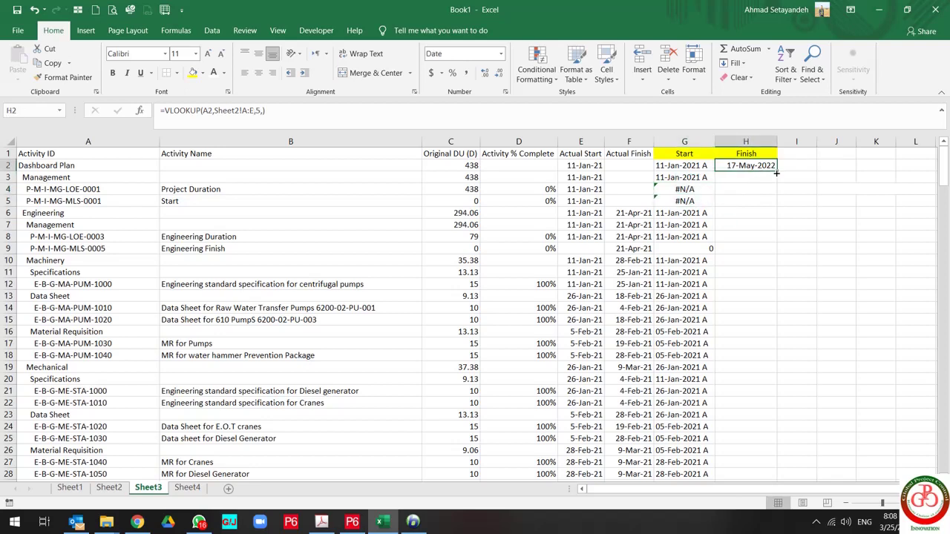
double_click(777, 171)
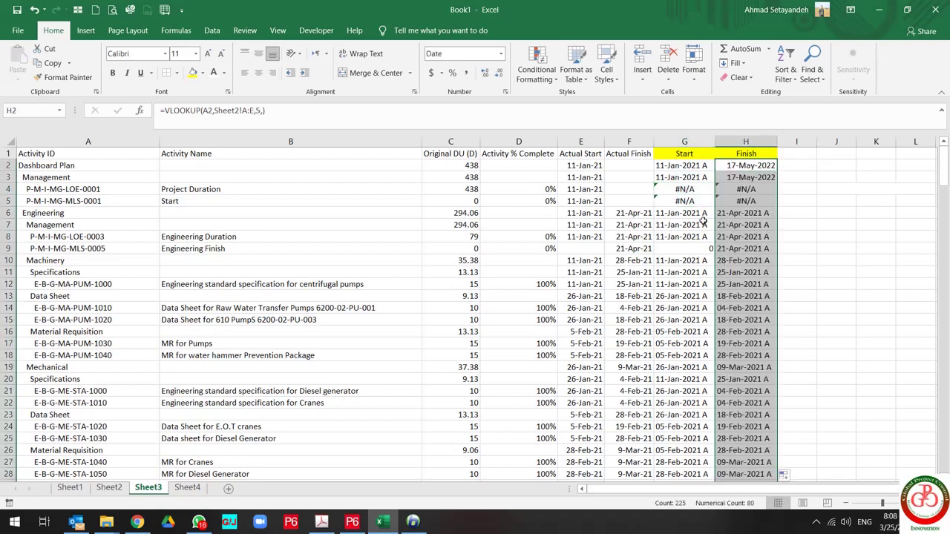
In G4's Start formula, copy the VLOOKUP expression and wrap it as the logical test IF(ISERROR(VLOOKUP(A4,Sheet2!A:D,4,))
left_click(684, 189)
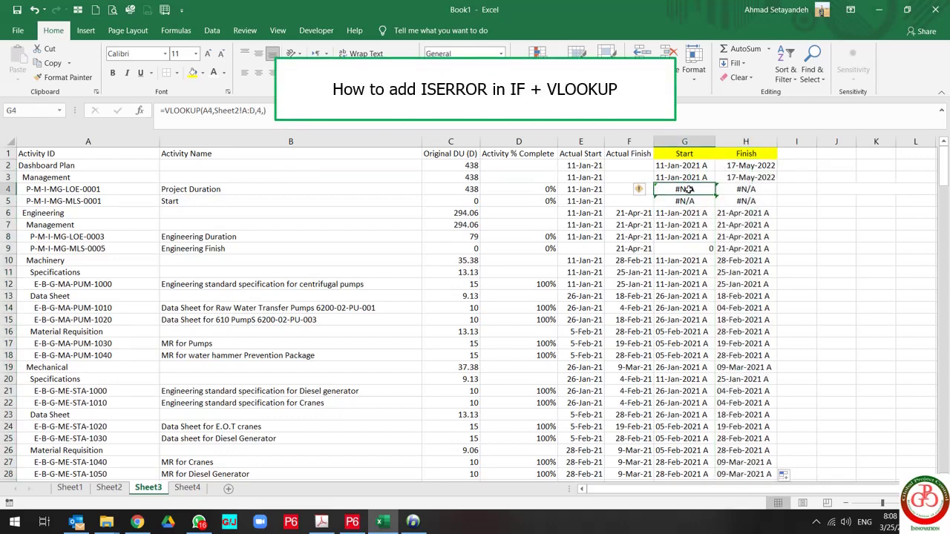
left_click(250, 110)
left_click_drag(166, 110, 266, 110)
key("ctrl+c")
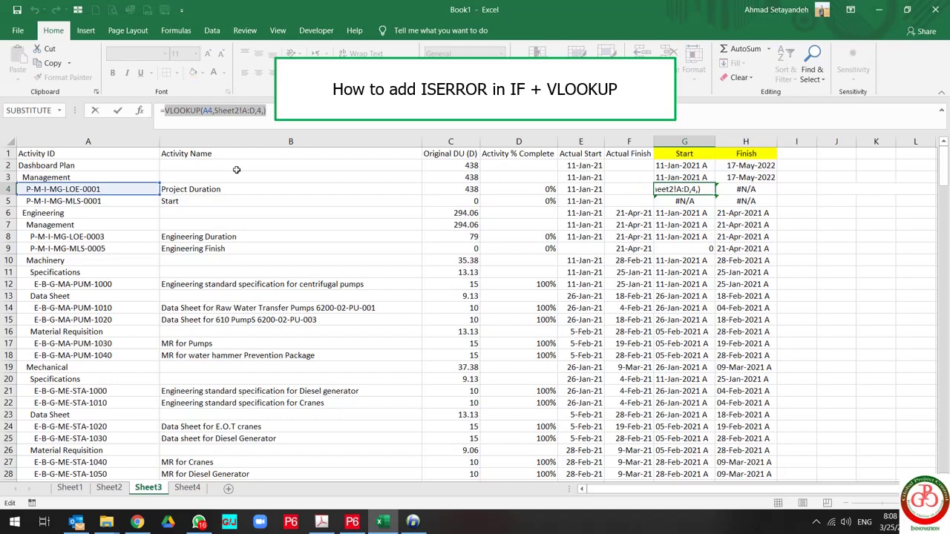
key("Right")
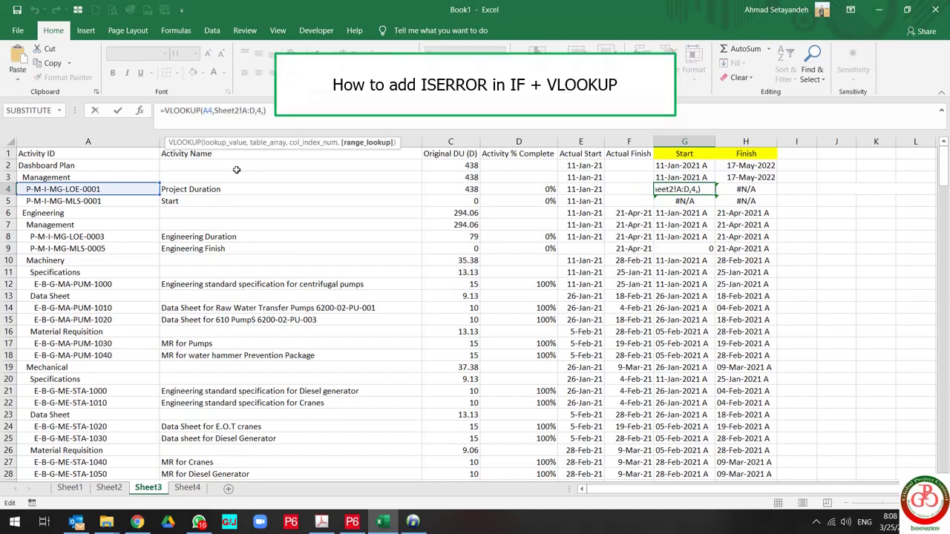
key("Home")
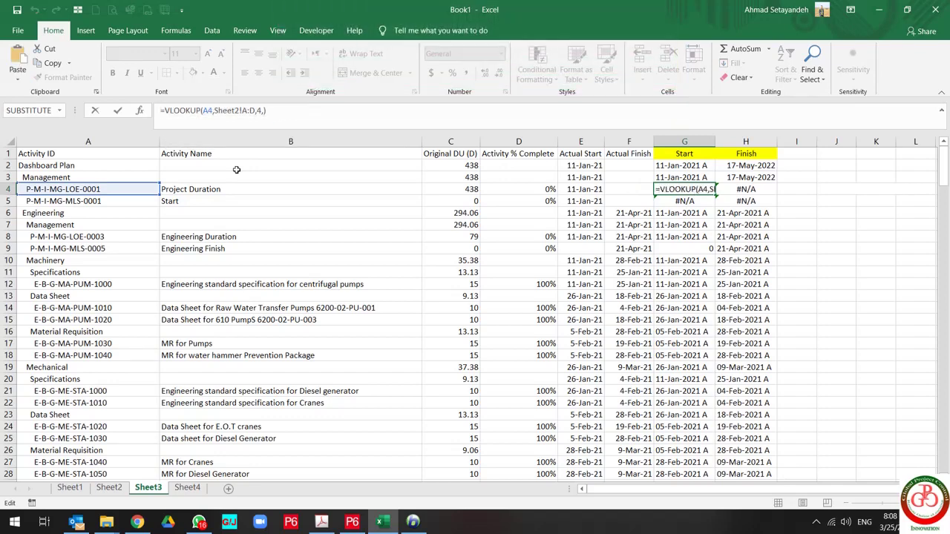
type("if(")
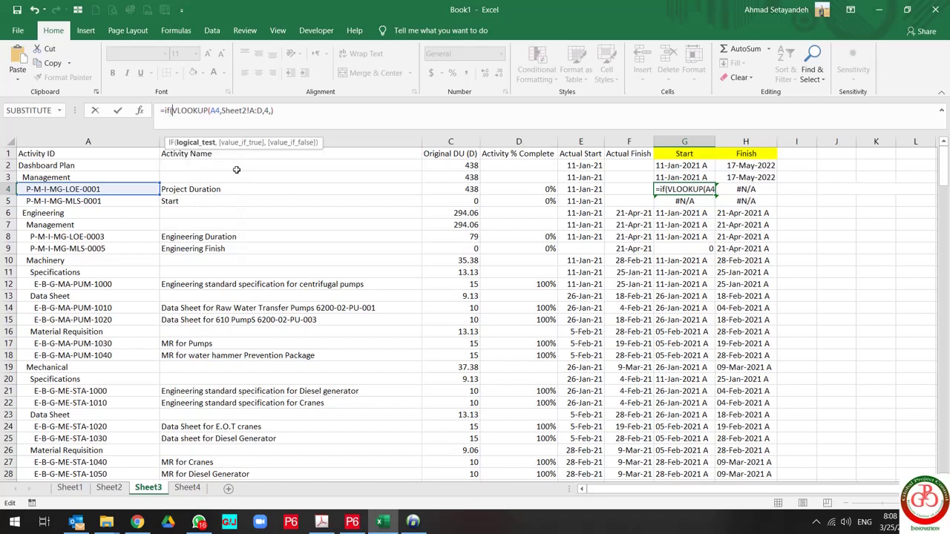
type("ise")
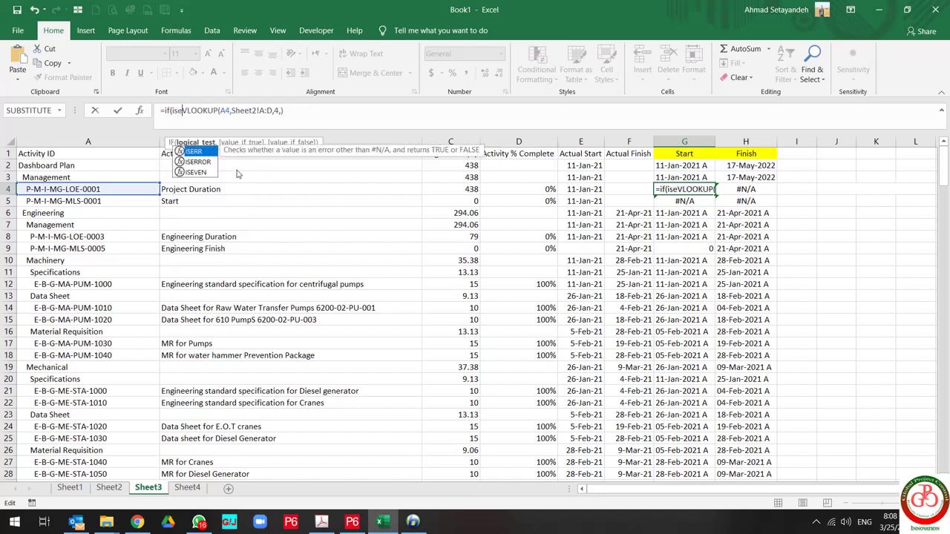
double_click(199, 161)
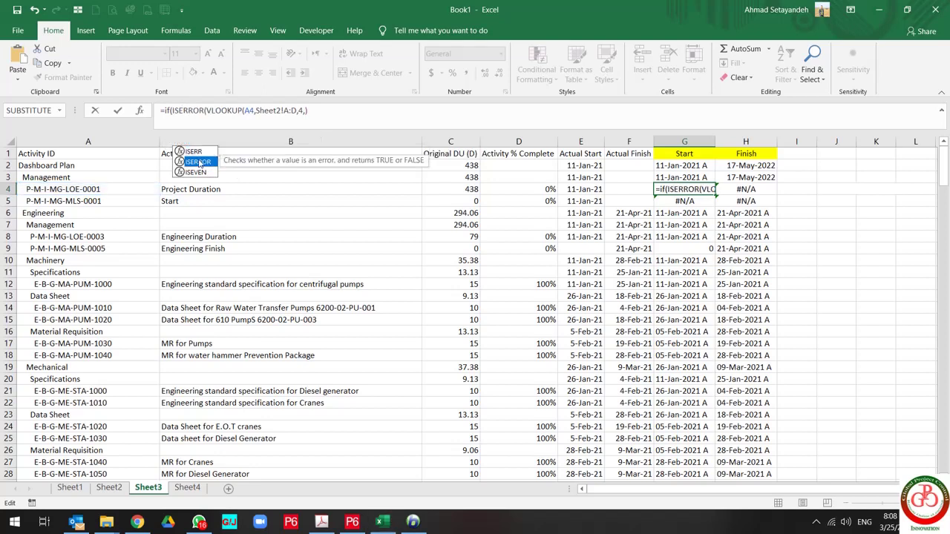
left_click(313, 111)
type(")")
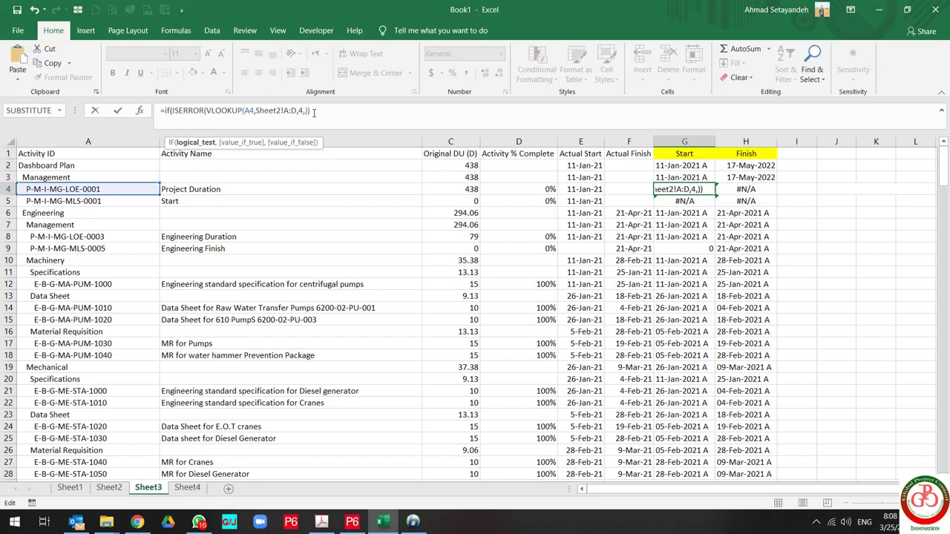
Complete G4's IF to return "Need to check with reference database" on error, otherwise the copied VLOOKUP(A4,Sheet2!A:D,4,)
type(",")
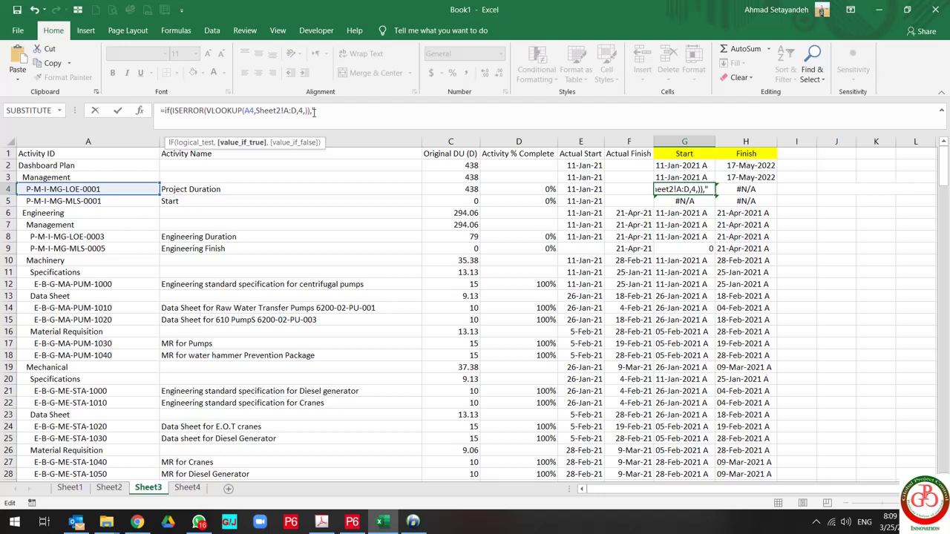
type("Need to ch")
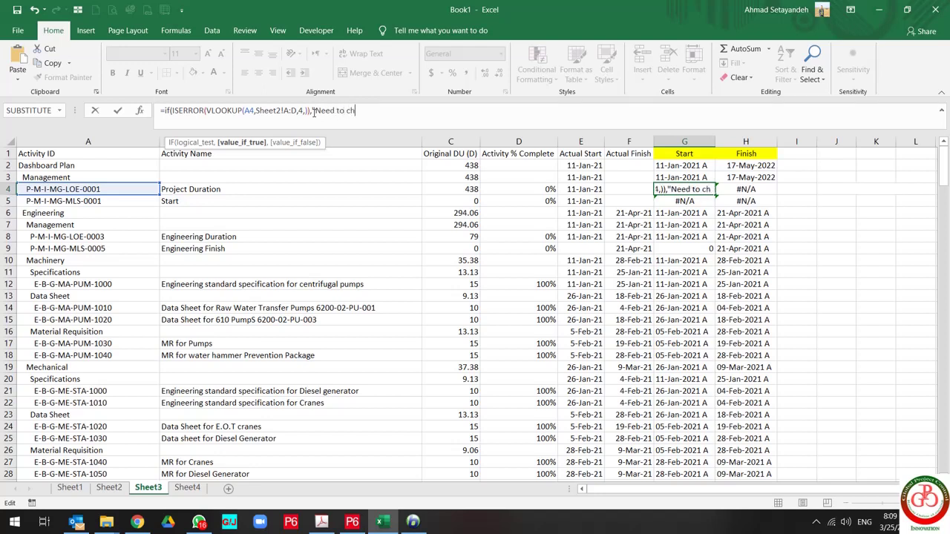
type("eck wit")
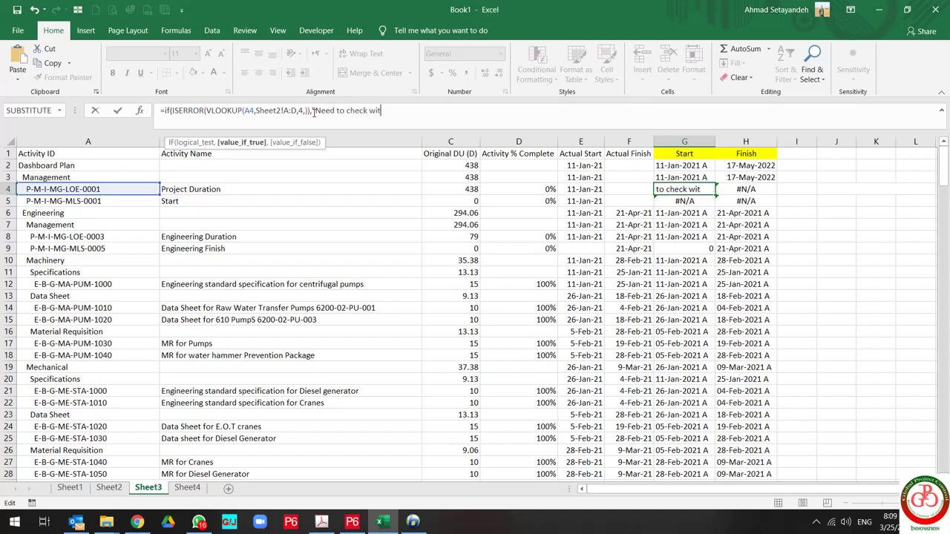
type("h referen")
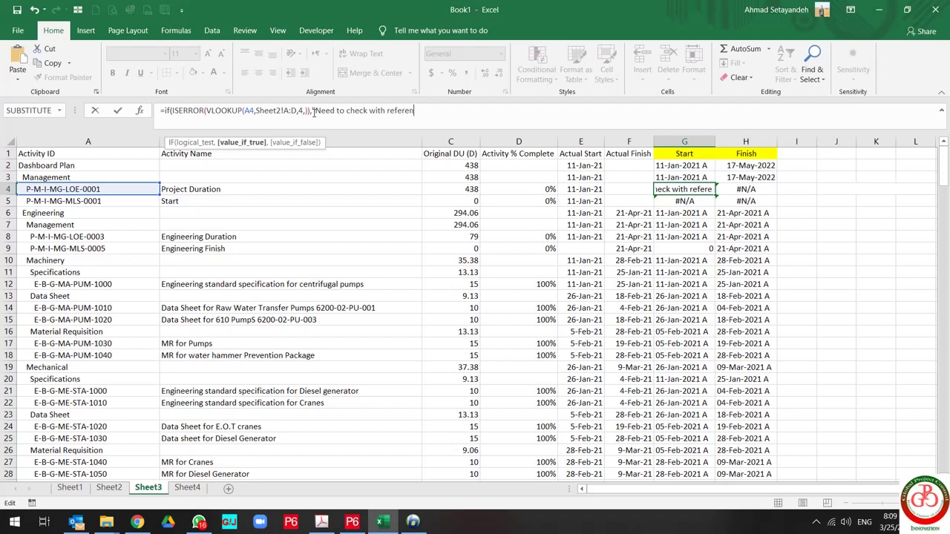
type("ce database")
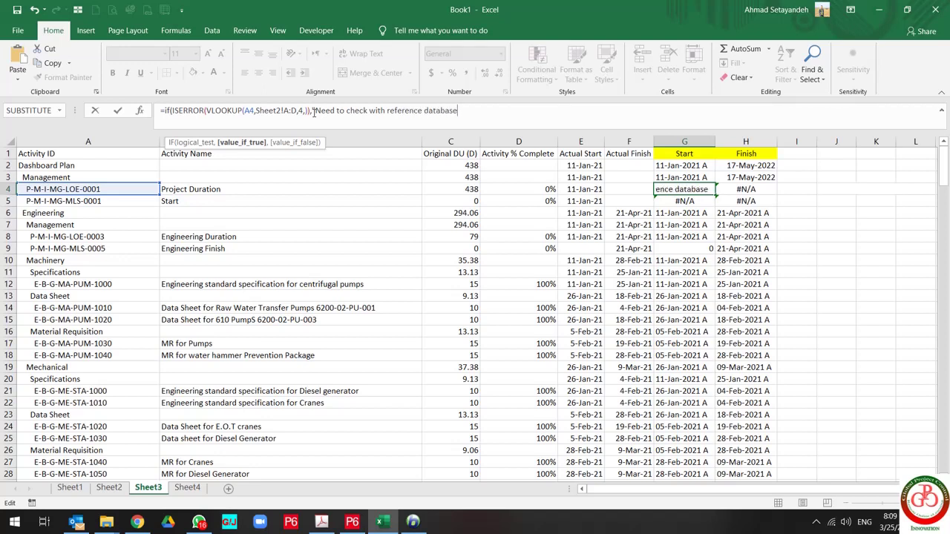
type("\",")
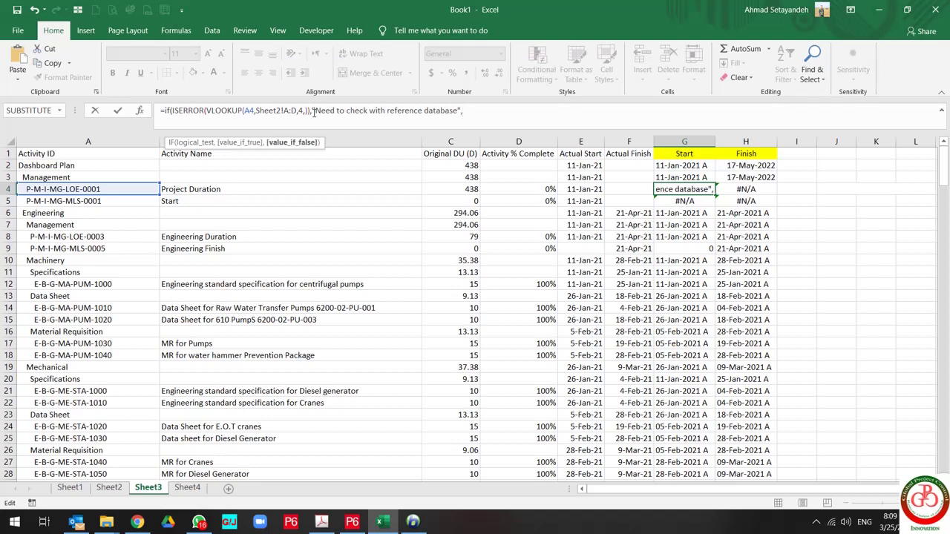
key("ctrl+v")
type(")")
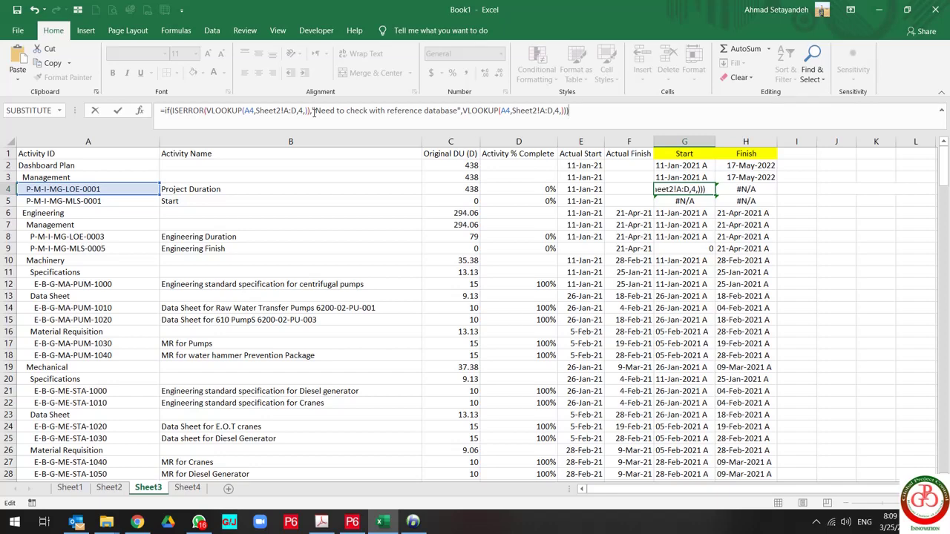
key("Return")
key("Return")
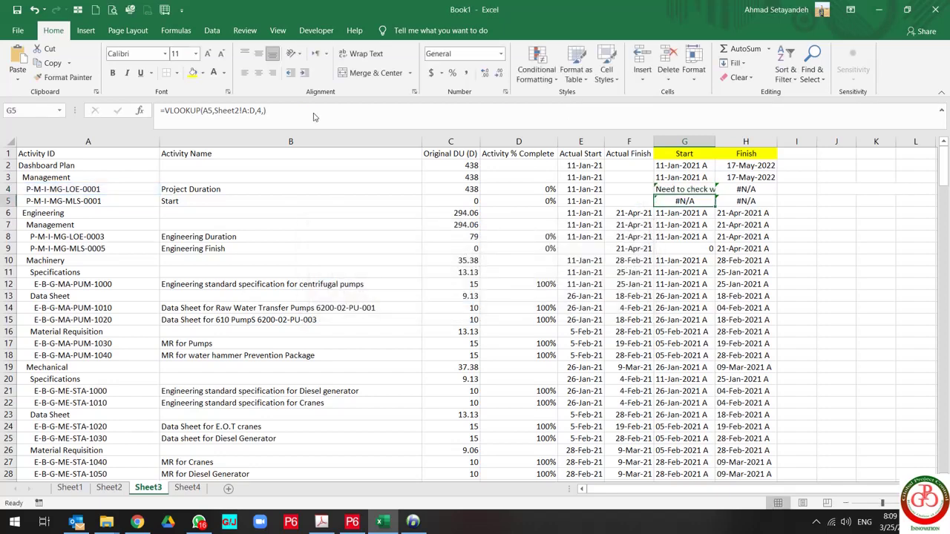
Autofit the Start column's width to its contents and fill G4's formula down the column
key("Up")
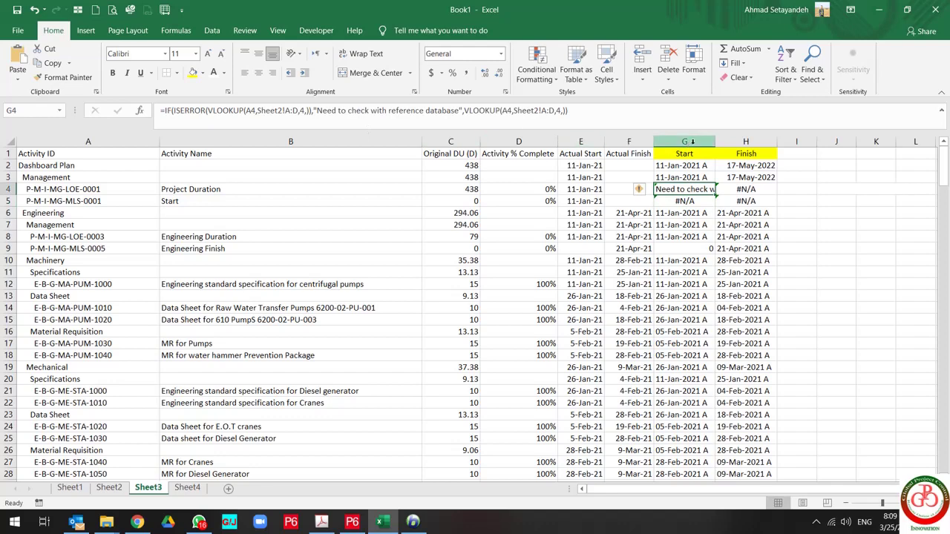
double_click(715, 141)
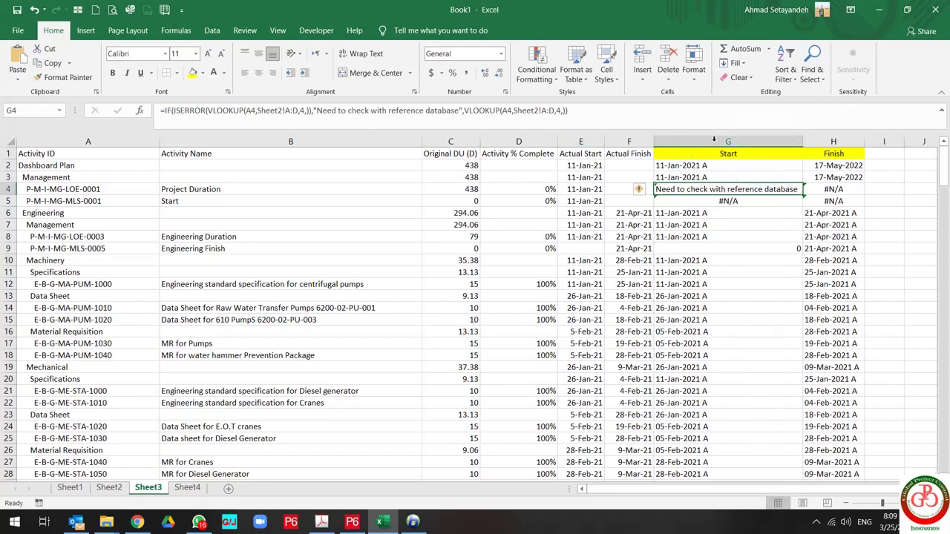
double_click(801, 195)
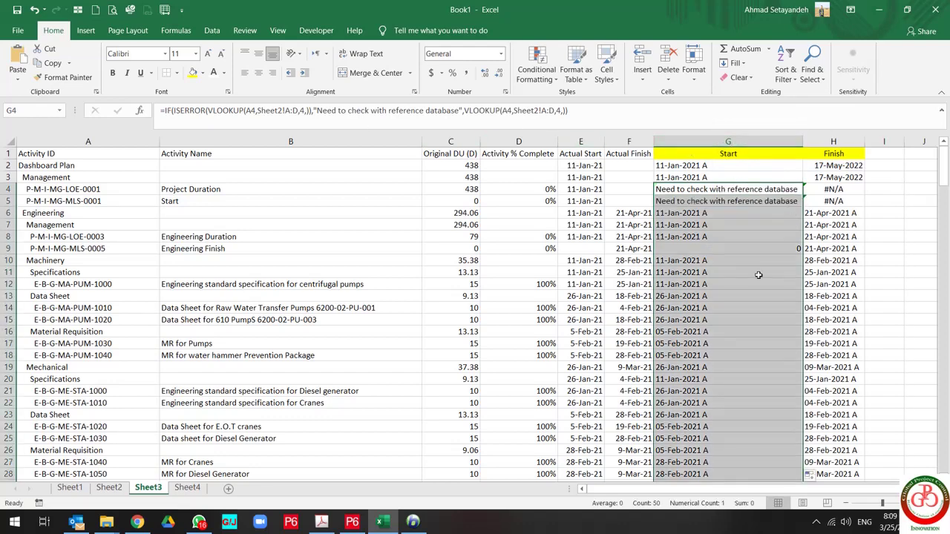
Fill the IF/ISERROR Start formula from G8 upward to G2
left_click(762, 236)
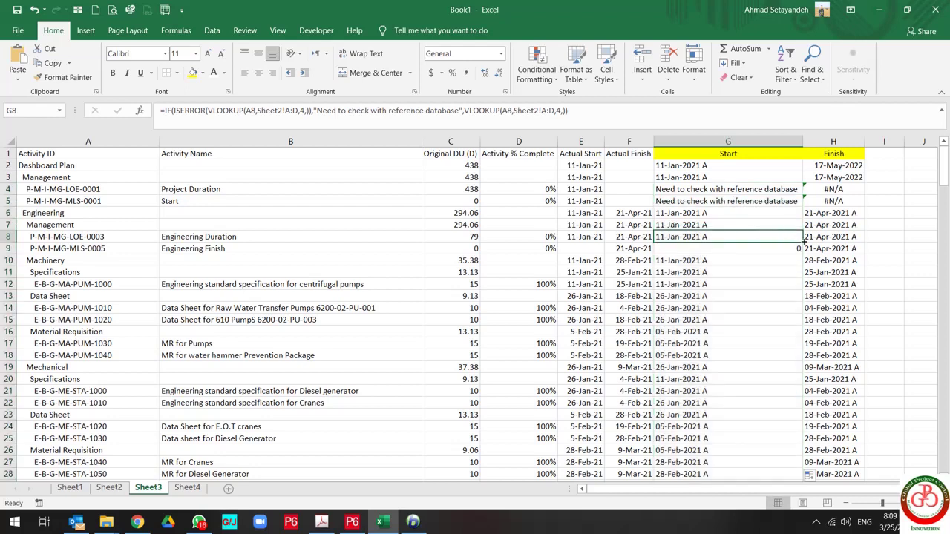
left_click_drag(803, 242, 786, 166)
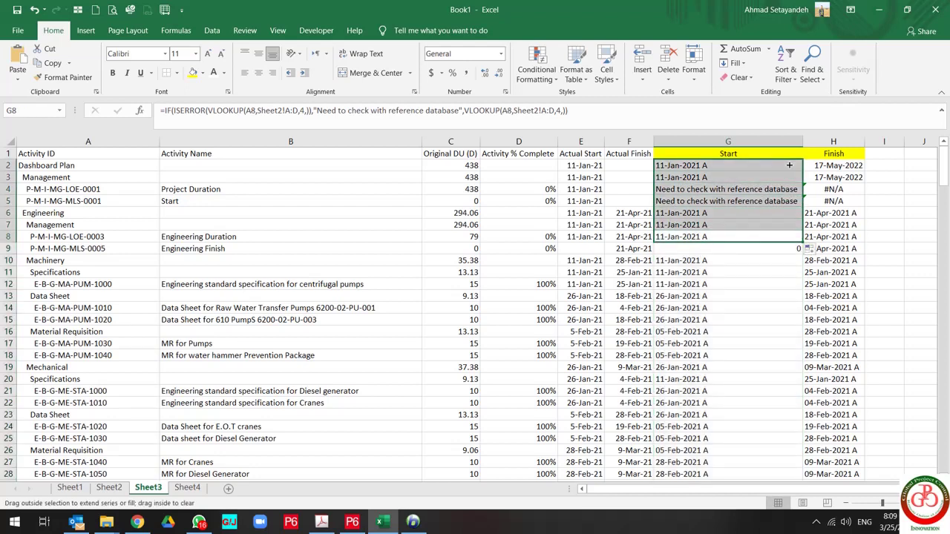
left_click(784, 167)
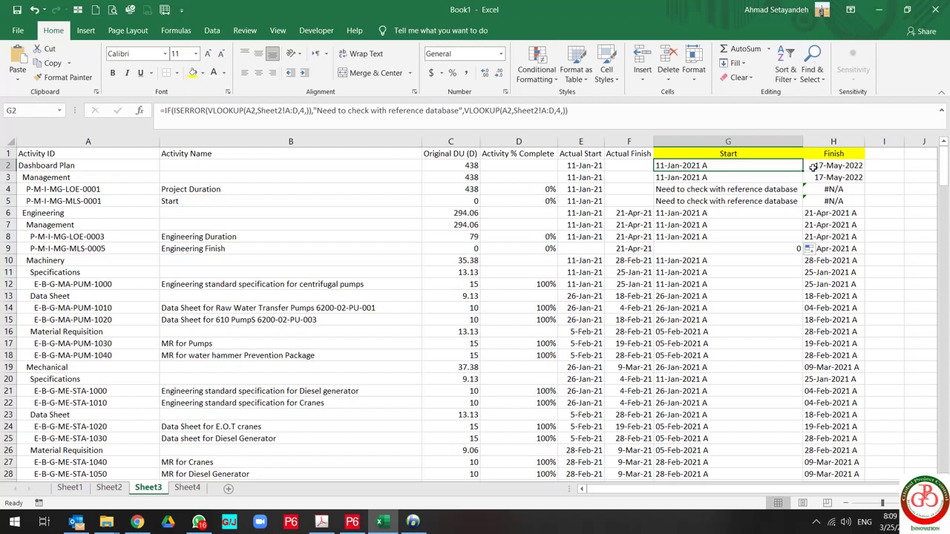
In H2's Finish formula, wrap the VLOOKUP as the logical test IF(ISERROR(VLOOKUP(A2,Sheet2!A:E,5,)) and copy the VLOOKUP expression
left_click(816, 167)
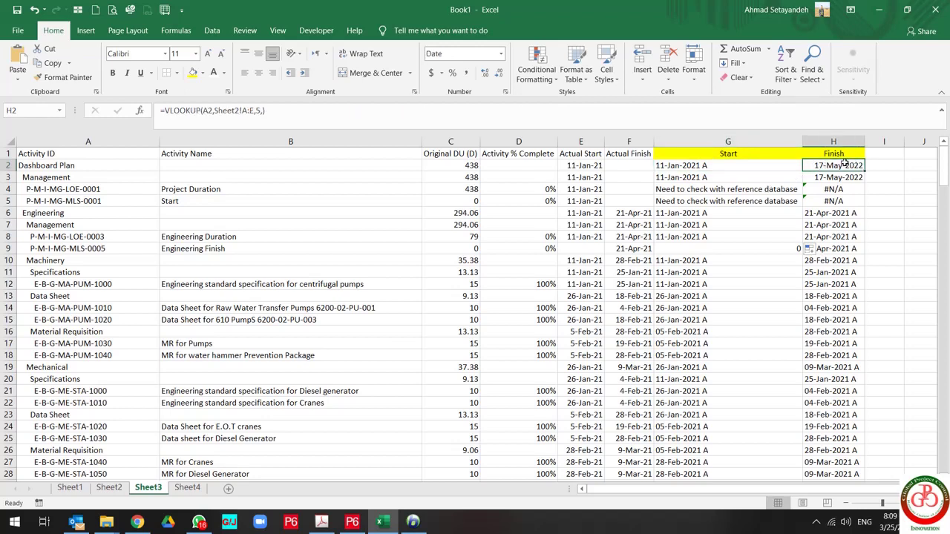
left_click_drag(164, 109, 395, 121)
key("Escape")
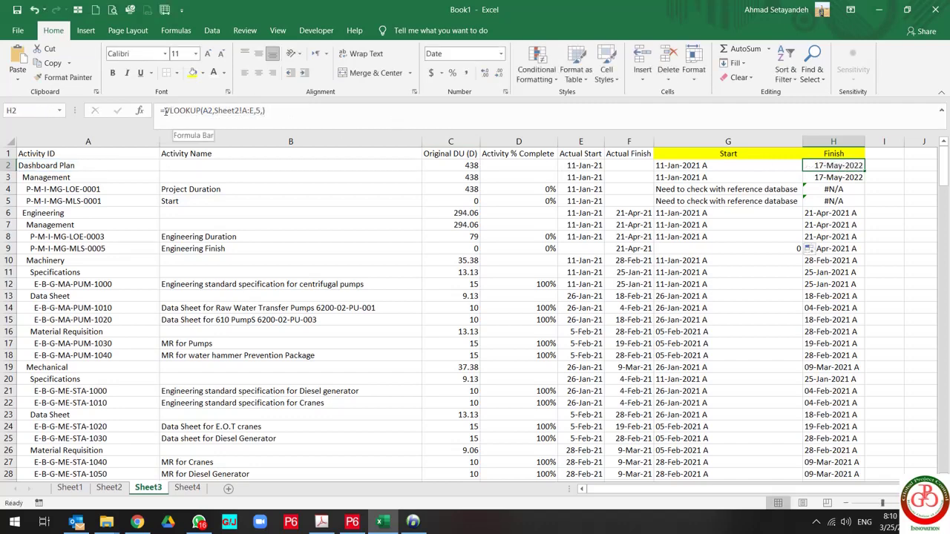
left_click(165, 110)
type("if")
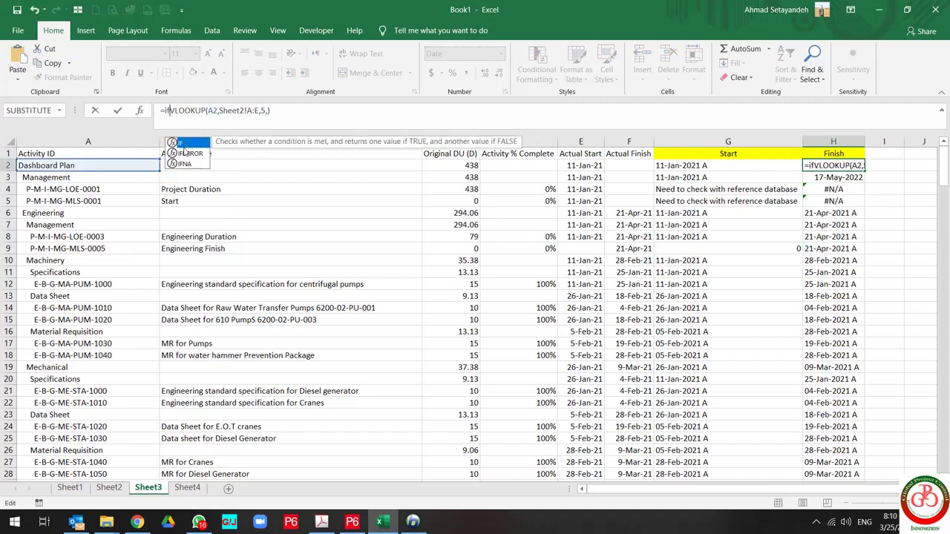
type("(")
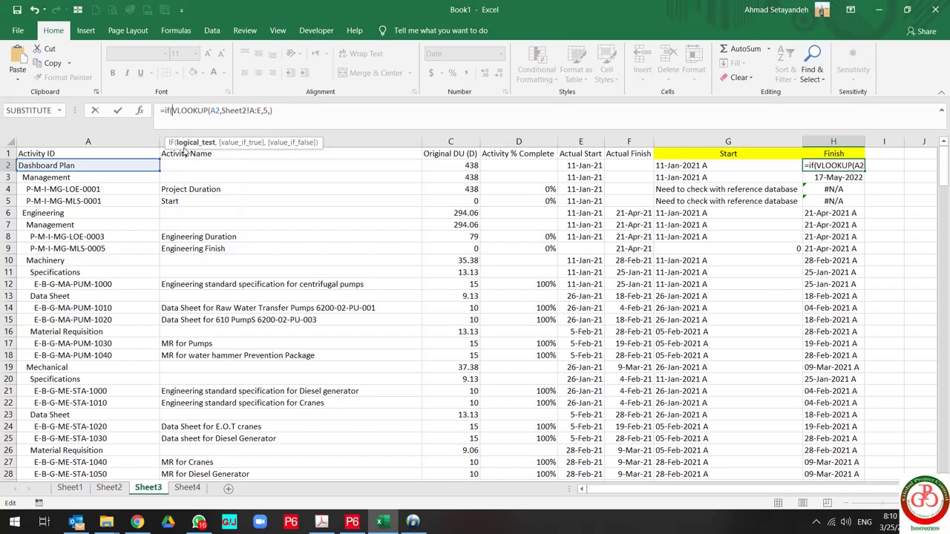
type("is")
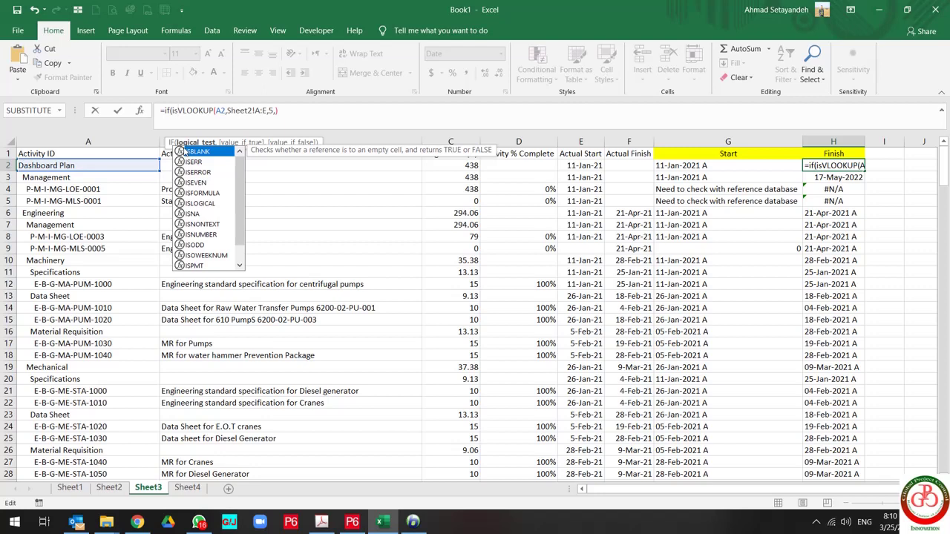
type("e")
double_click(197, 160)
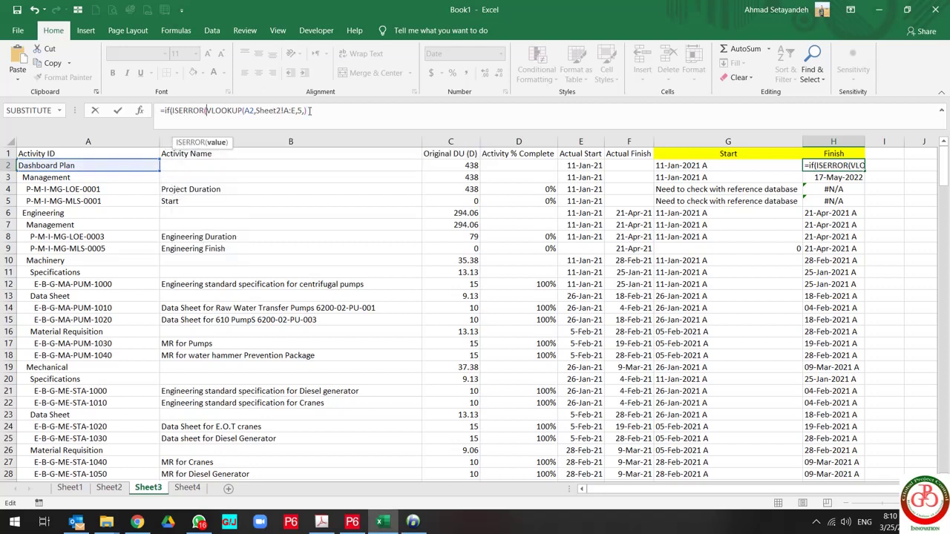
left_click_drag(206, 110, 317, 111)
key("ctrl+c")
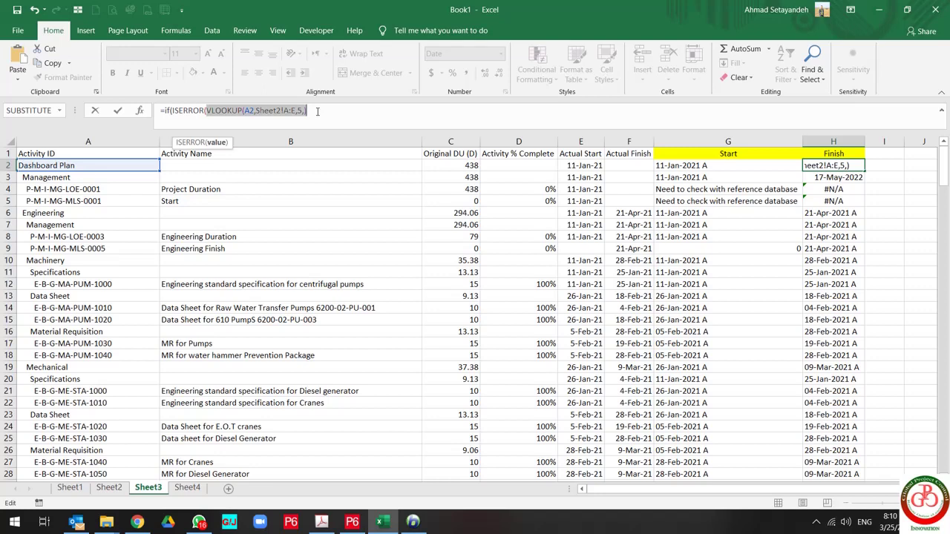
left_click(317, 111)
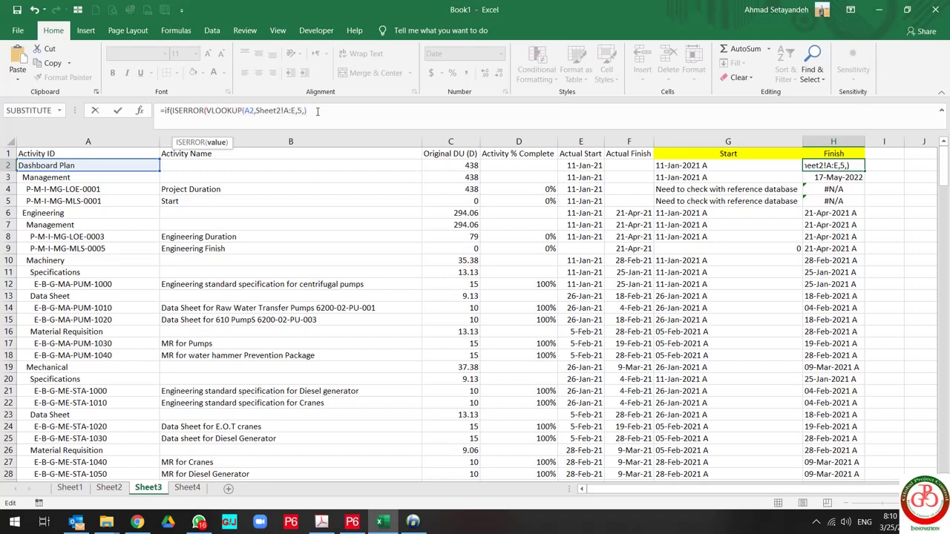
type(")")
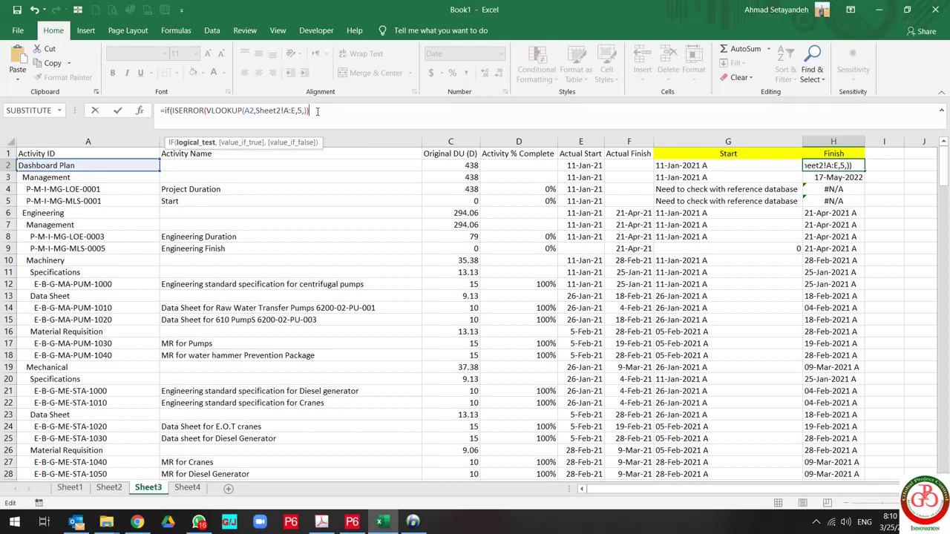
Complete H2's IF to return "Need to check with reference database" on error, otherwise the copied VLOOKUP(A2,Sheet2!A:E,5,)
type(",")
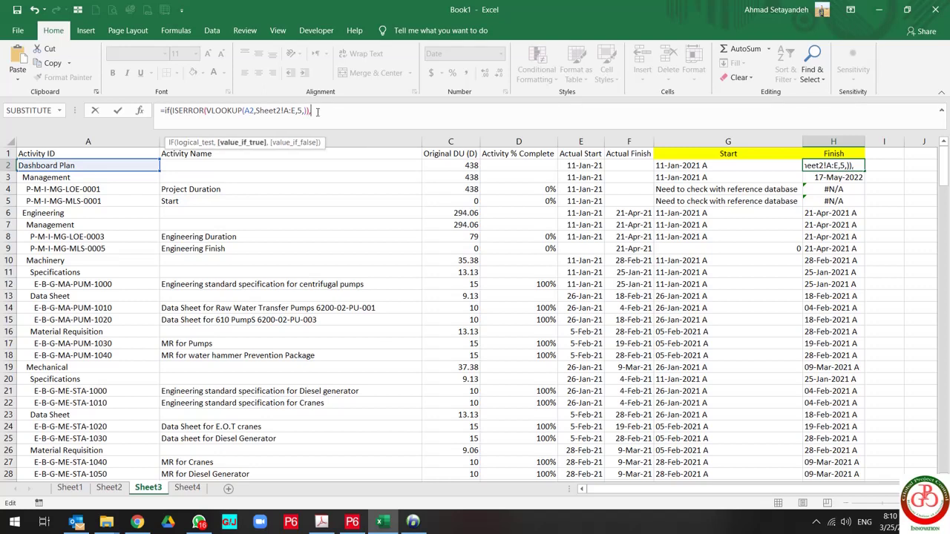
type("\"Need")
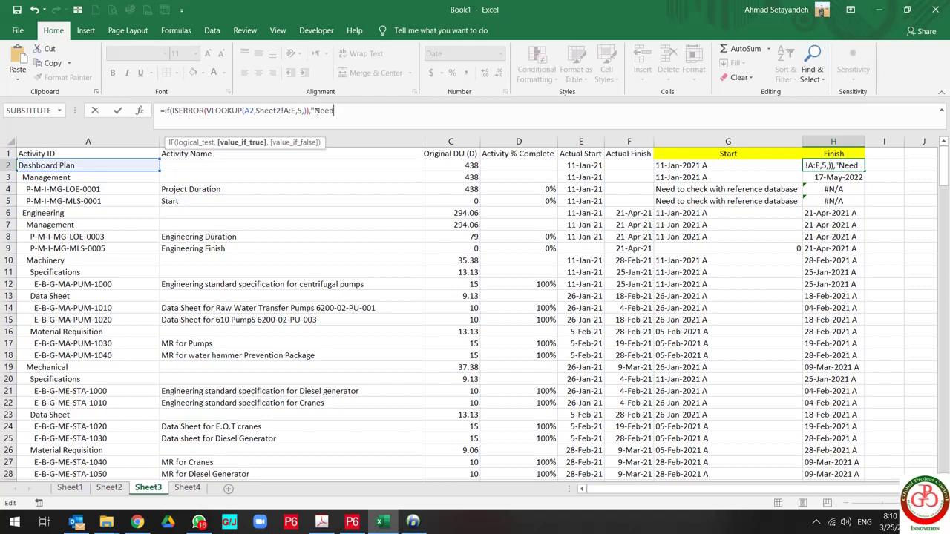
type(" to chec")
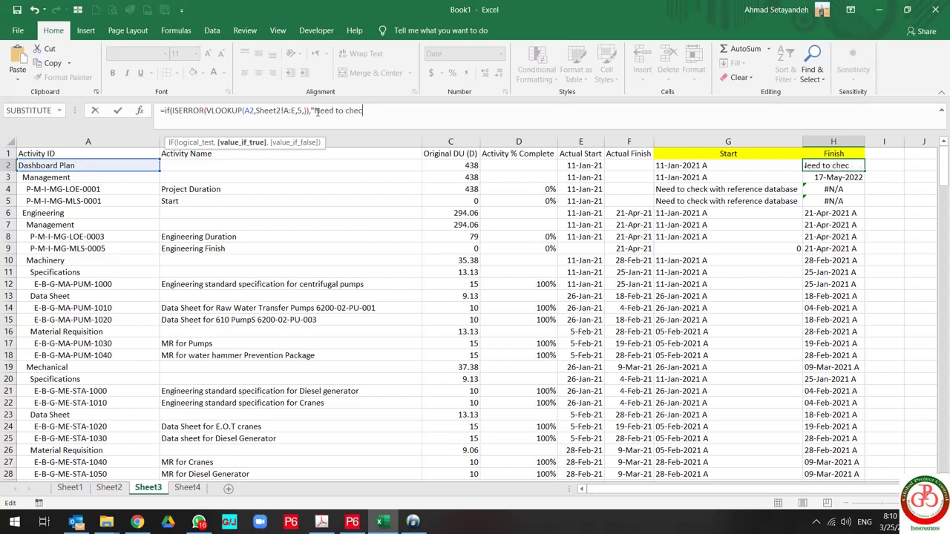
type("k with re")
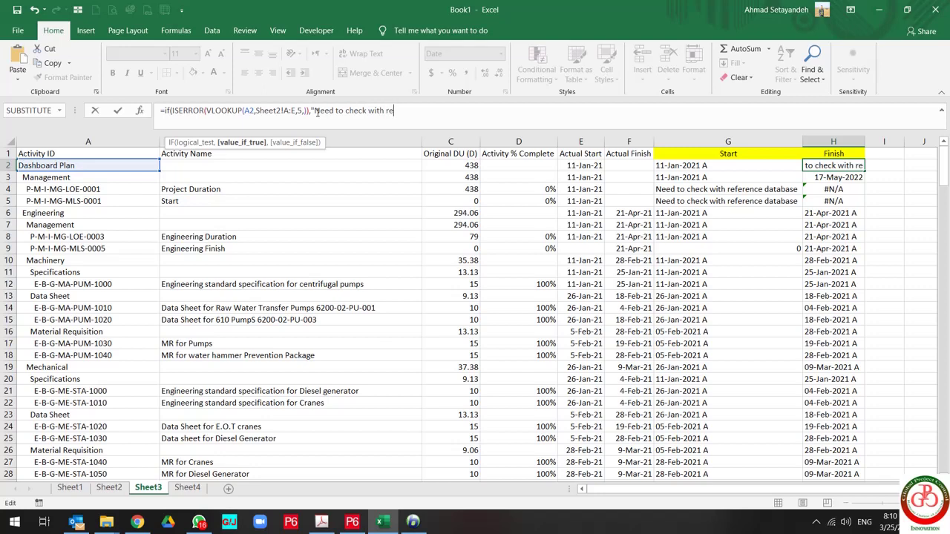
type("ference ")
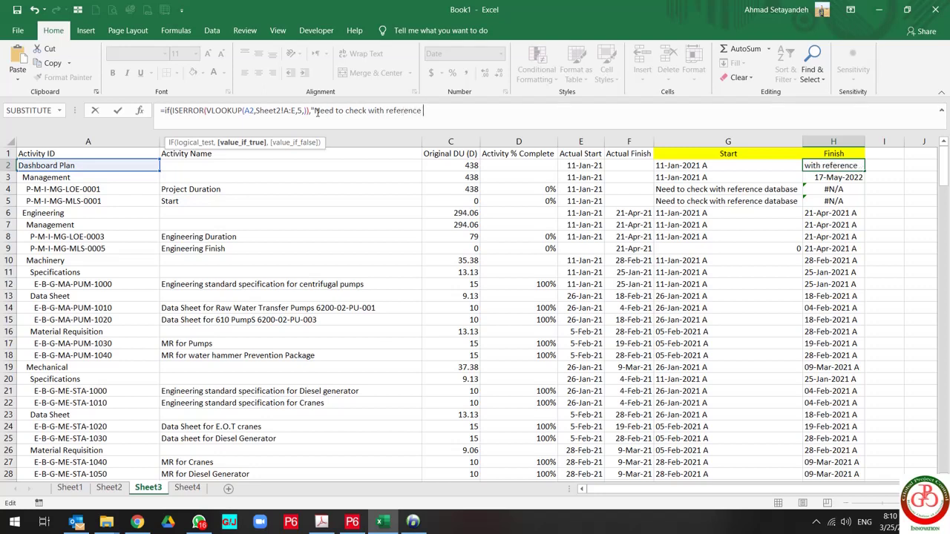
type("database\"")
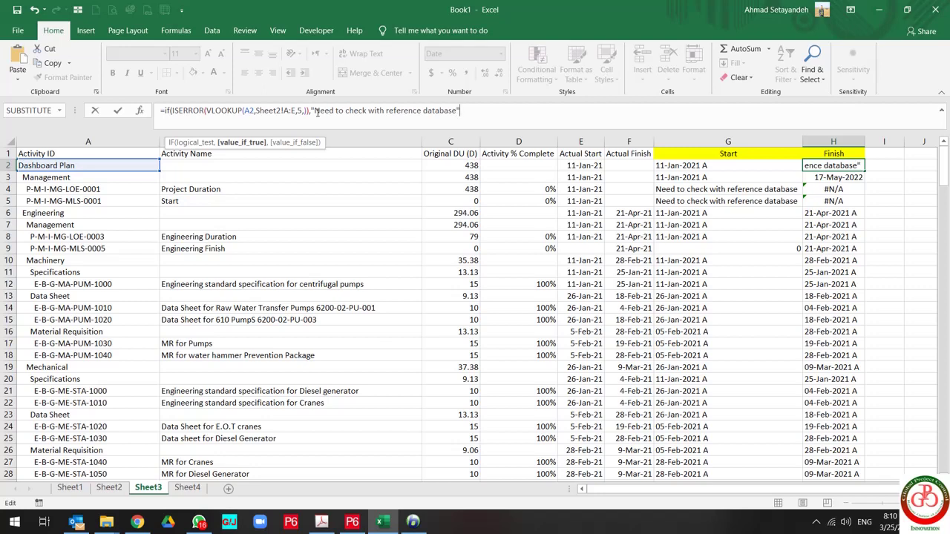
type(",")
key("ctrl+v")
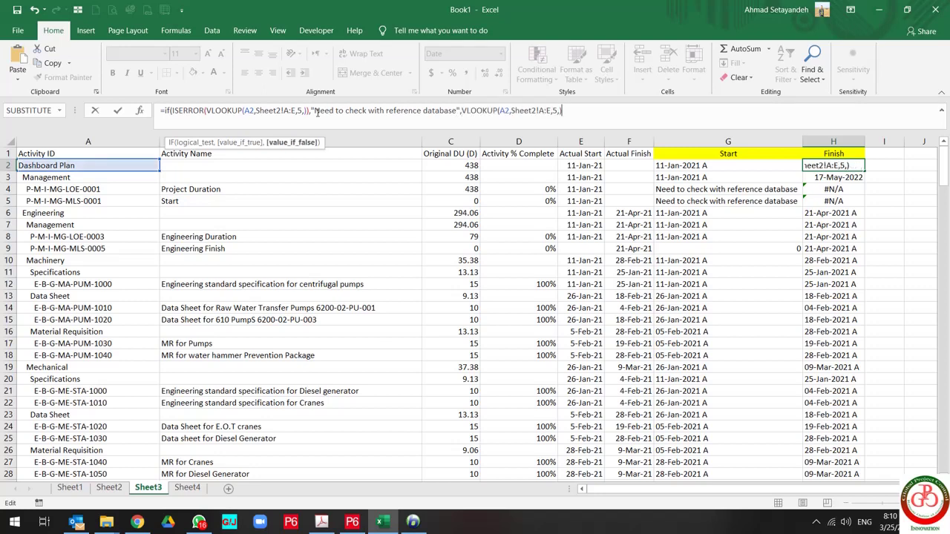
type(")")
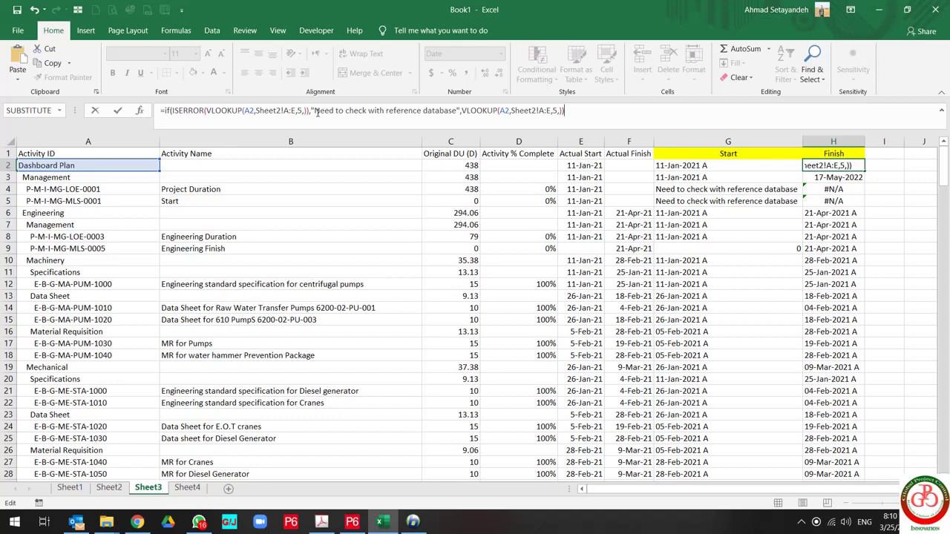
key("Return")
key("Return")
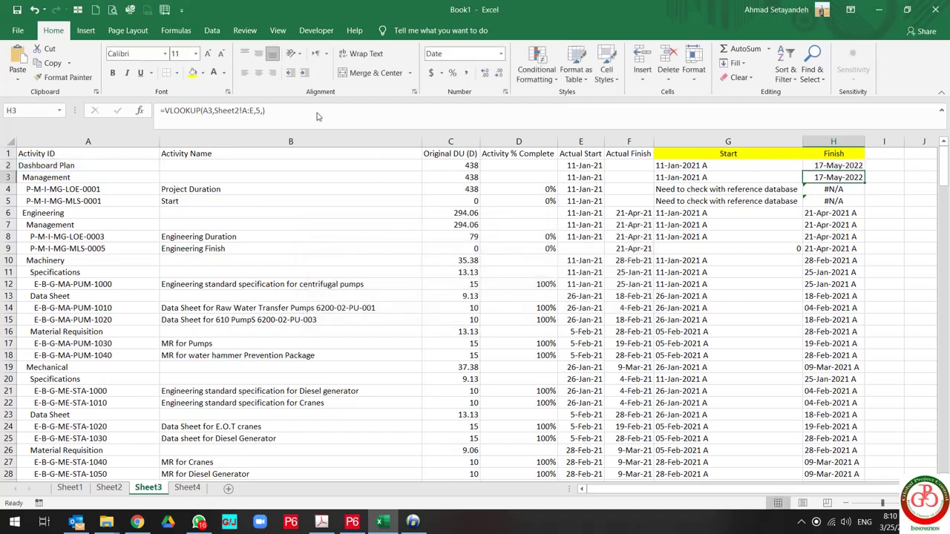
Fill H2's IF/ISERROR formula down the Finish column and autofit the column's width to its contents
left_click(853, 166)
double_click(864, 172)
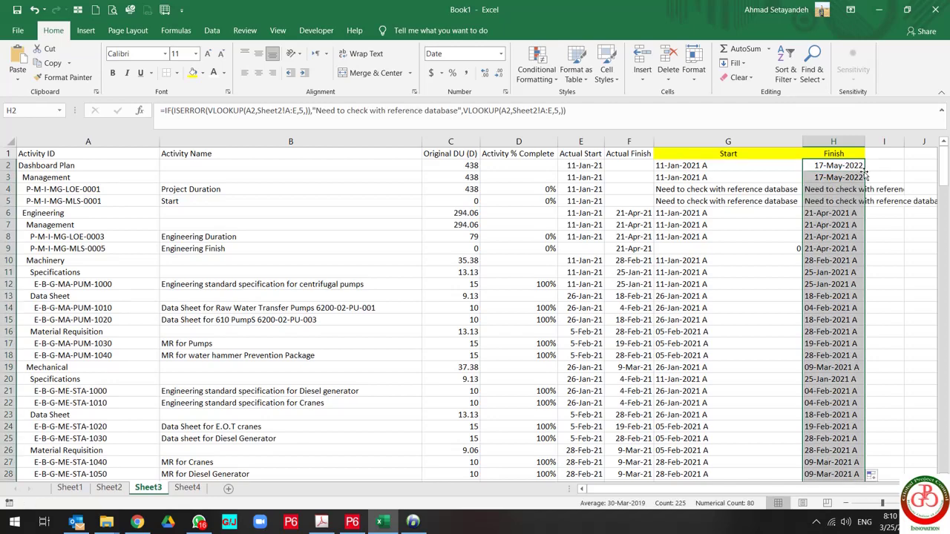
double_click(864, 142)
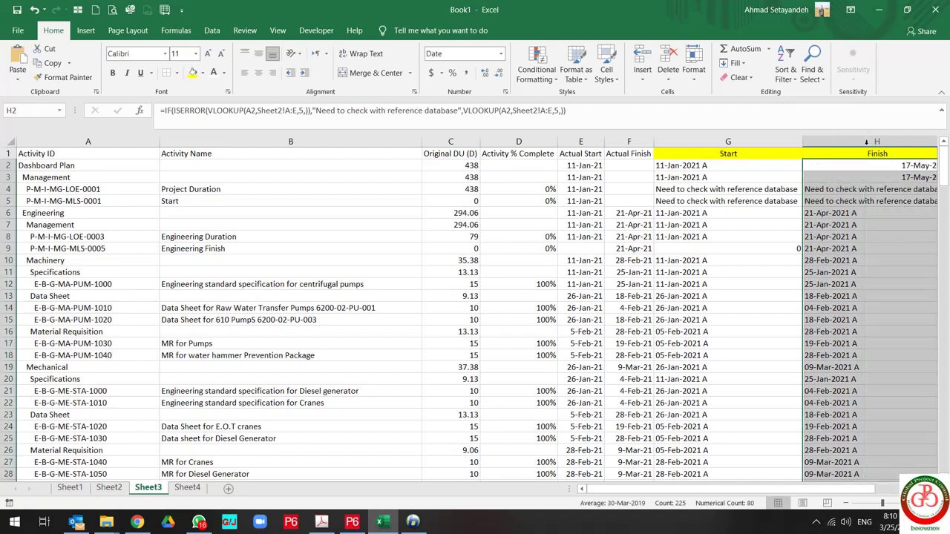
Examine the Start and Finish results in rows 4 and 5 and the formula in G4
scroll(794, 233, "down", 1, "ctrl")
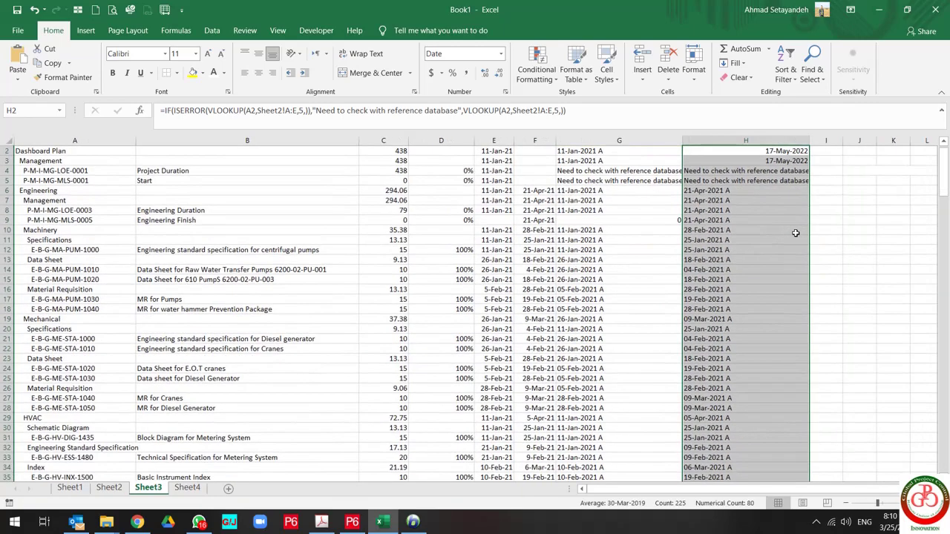
scroll(795, 233, "up", 1)
left_click_drag(647, 181, 714, 191)
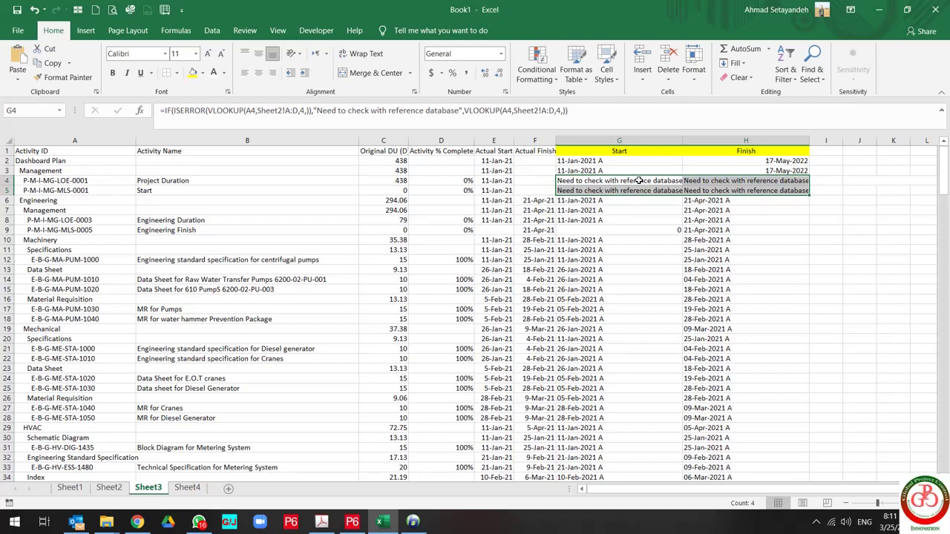
left_click_drag(7, 180, 10, 191)
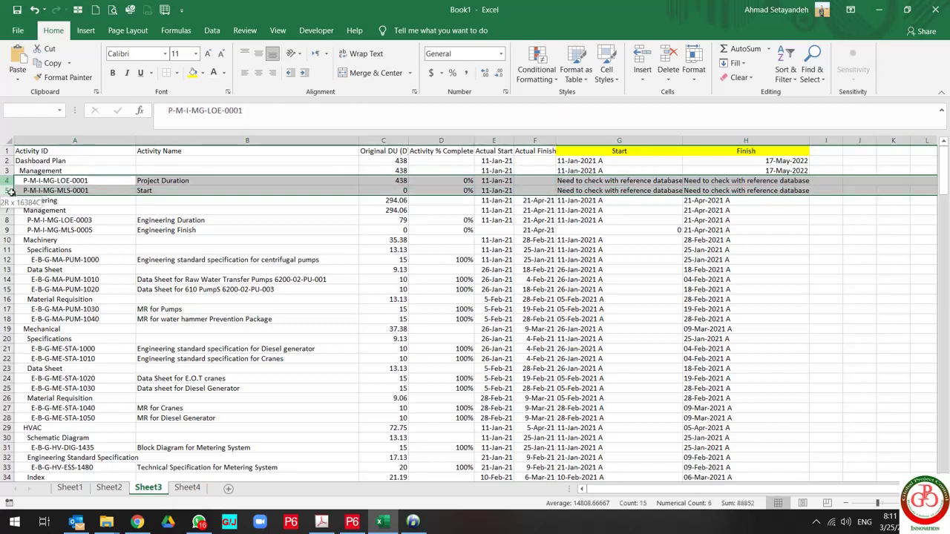
left_click(643, 182)
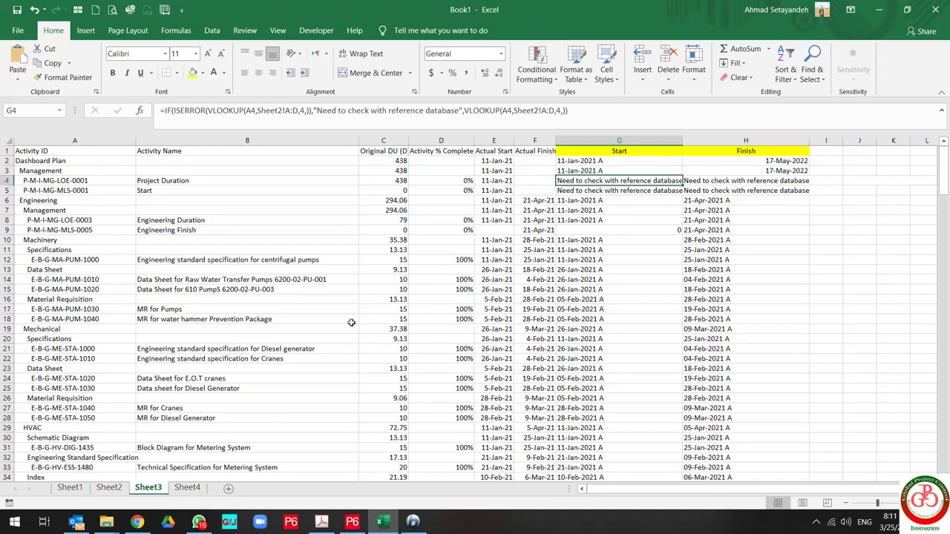
Review the MIN entry in the Services Formula list on Sheet1
left_click(76, 490)
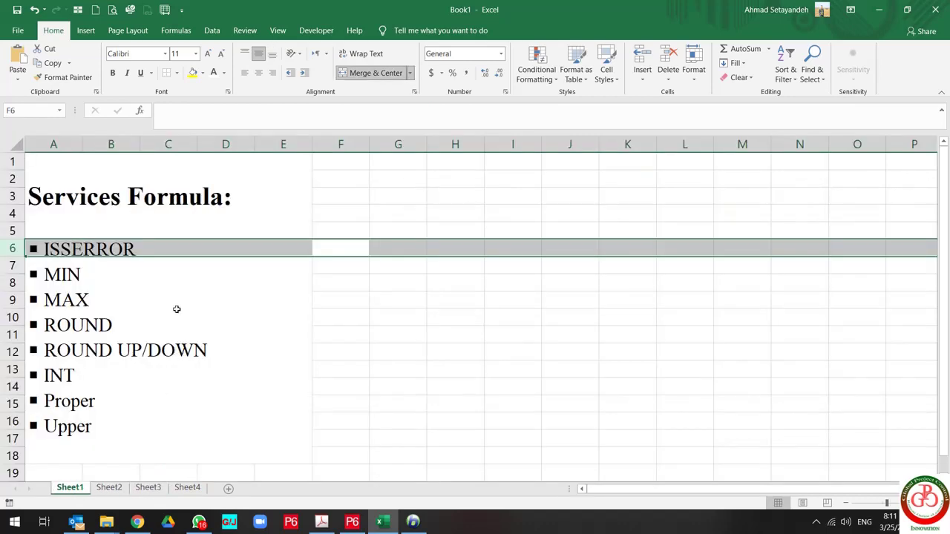
left_click(81, 275)
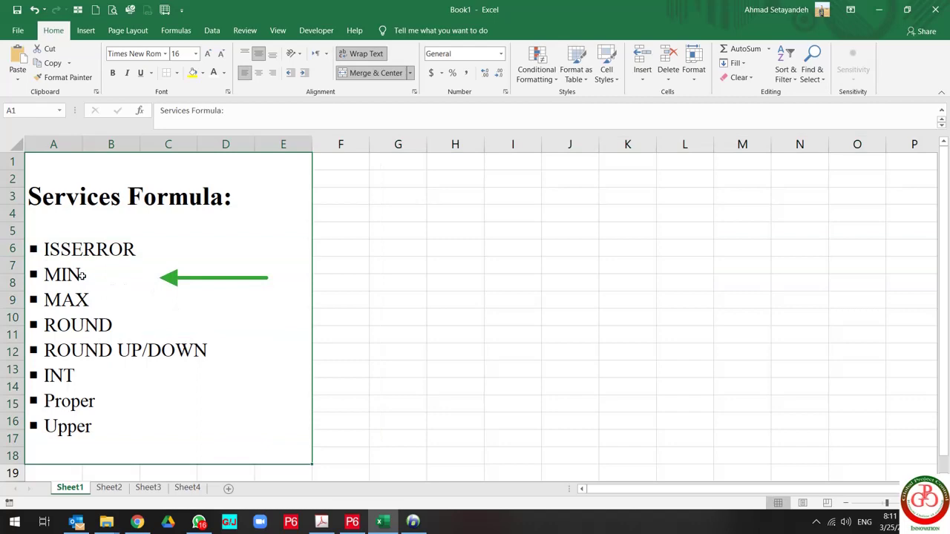
left_click(84, 276)
mouse_move(89, 261)
left_mouse_down()
mouse_move(67, 288)
mouse_move(27, 288)
left_mouse_up()
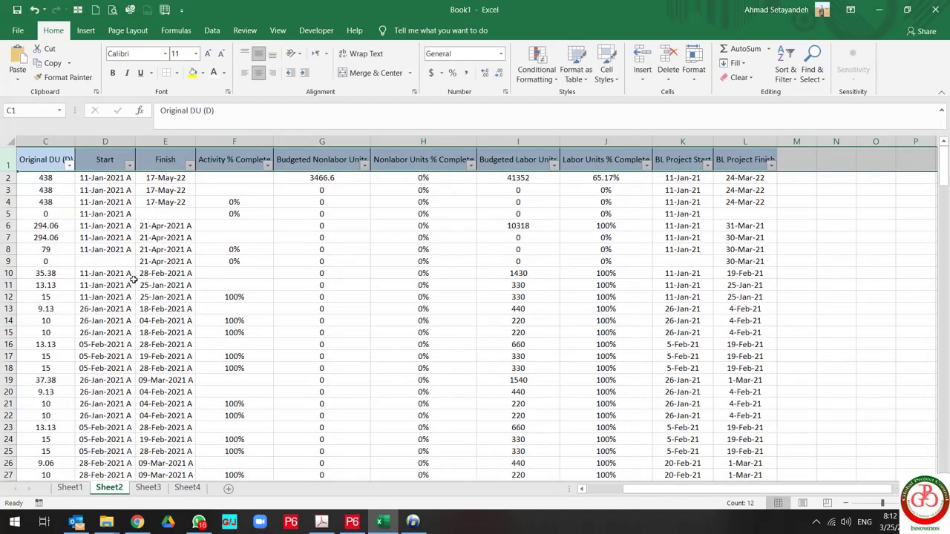
Insert a blank row above the header row on Sheet2
left_click(112, 272)
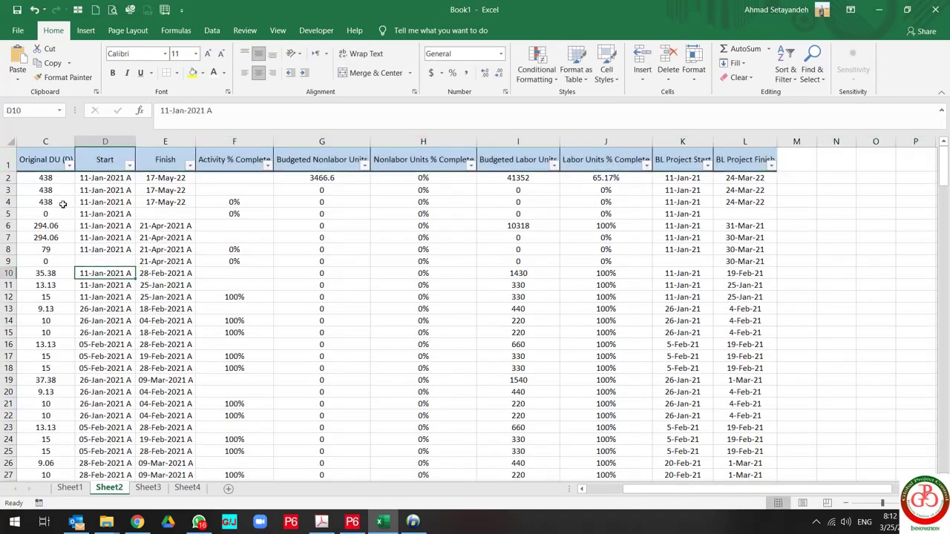
right_click(5, 158)
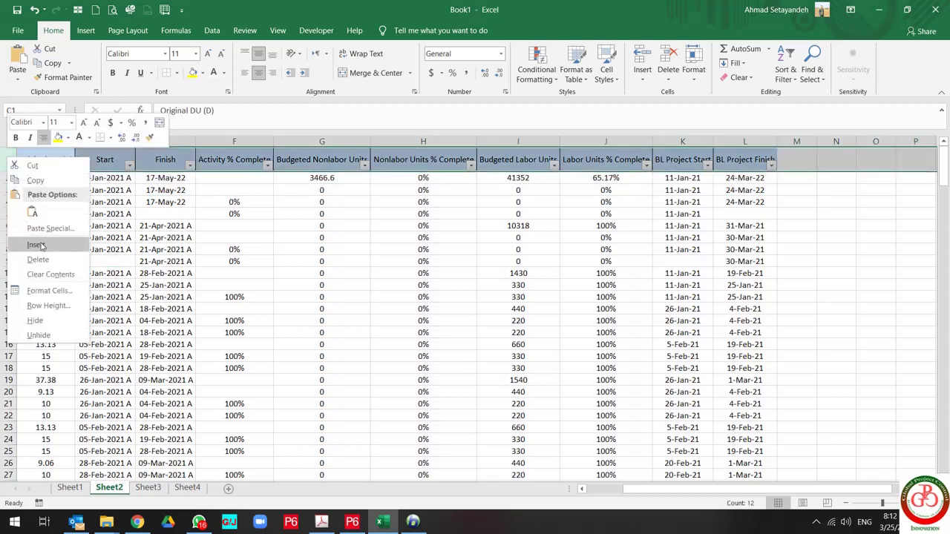
left_click(33, 242)
left_click(343, 225)
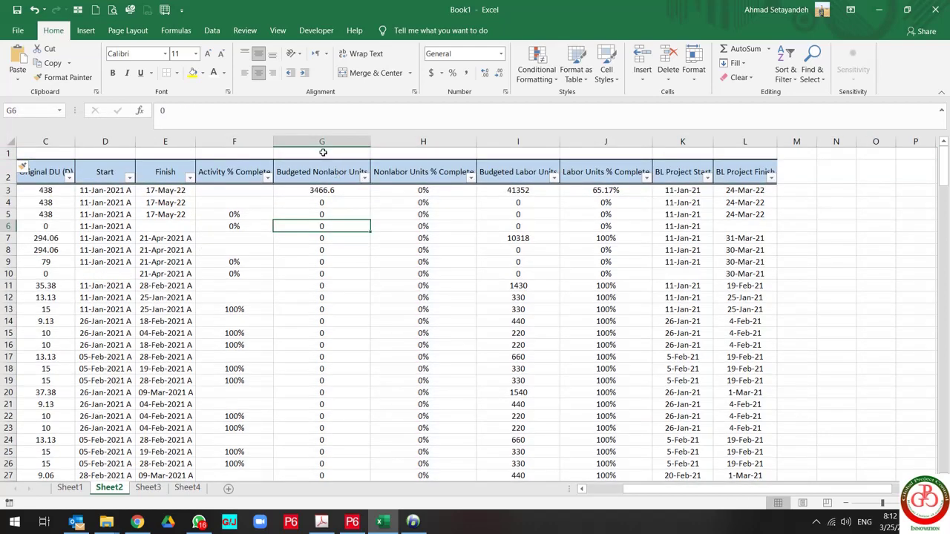
Enter =MIN(G3:G227) in G1 above the Budgeted Nonlabor Units column and select the cell to check it
left_click(323, 152)
type("=")
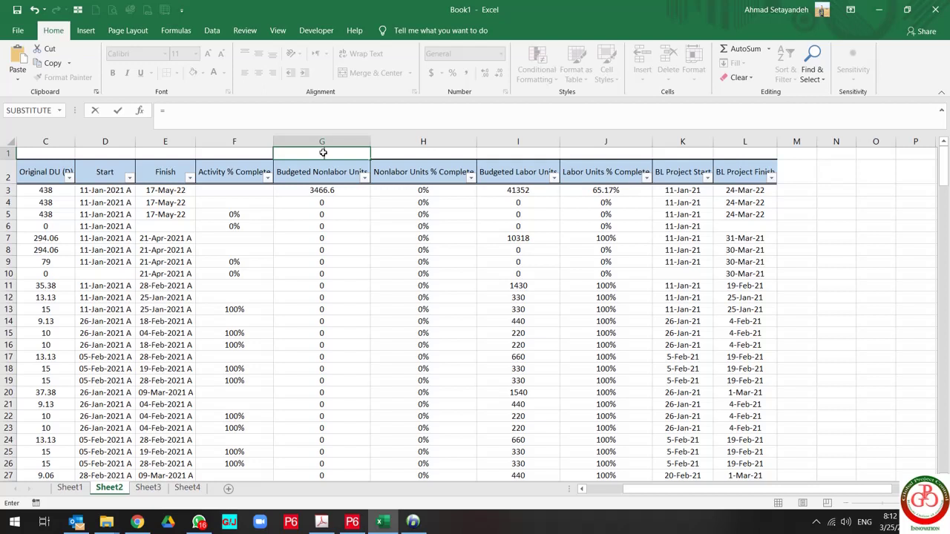
type("m")
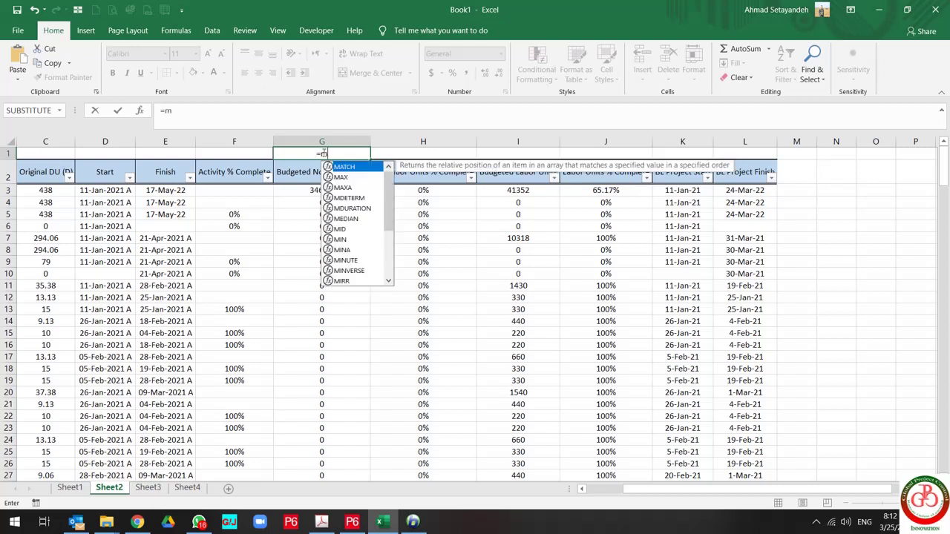
type("in(")
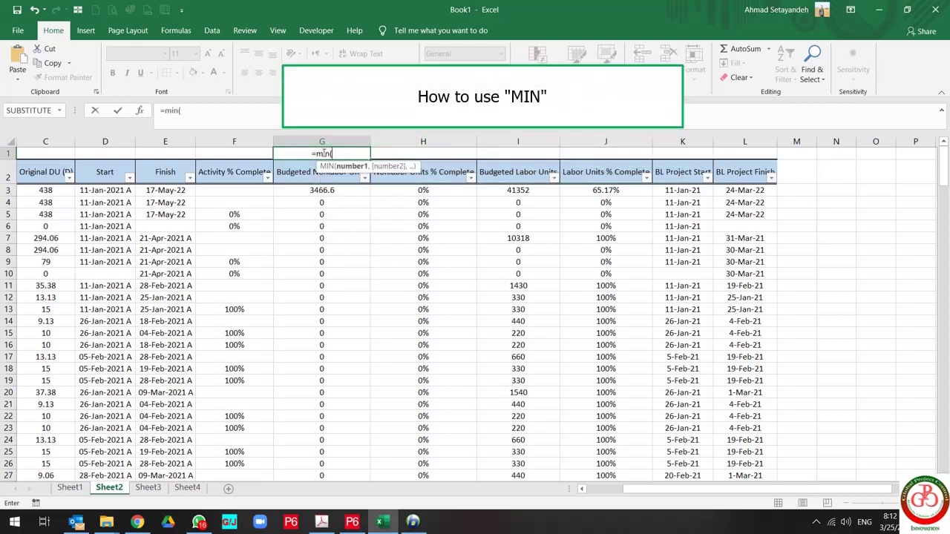
key("Down")
key("Down")
key("ctrl+shift+Down")
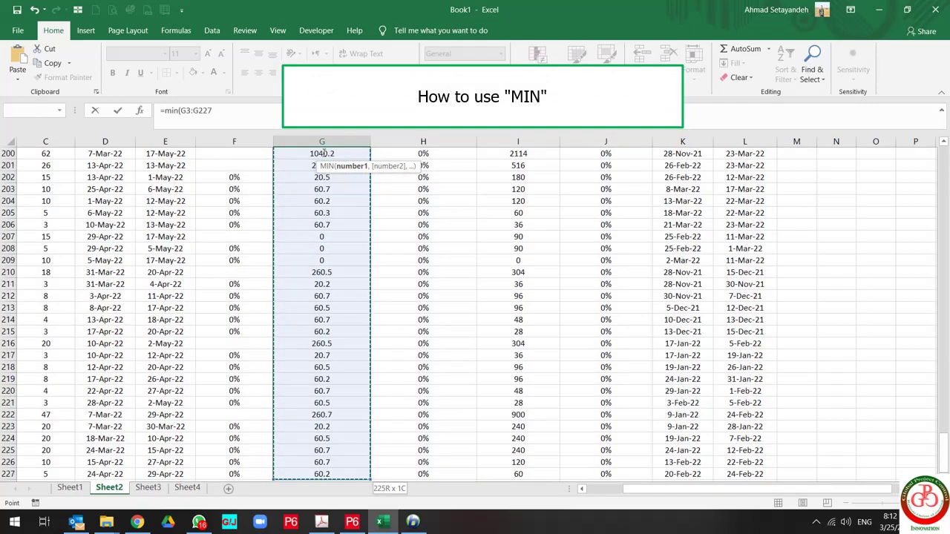
key("Return")
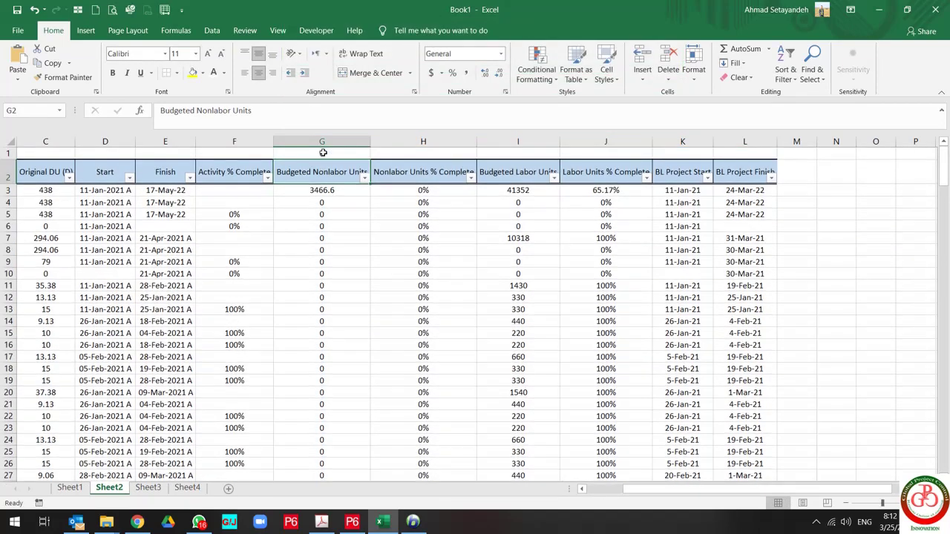
left_click(323, 153)
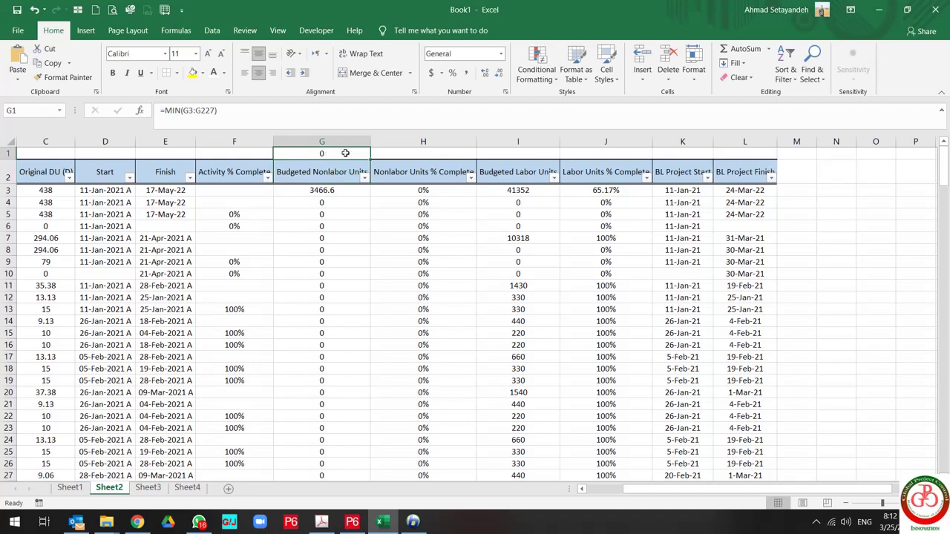
Enter =MIN(H3:H227) in H1 above the Nonlabor Units % Complete column and select the cell to check it
left_click(393, 150)
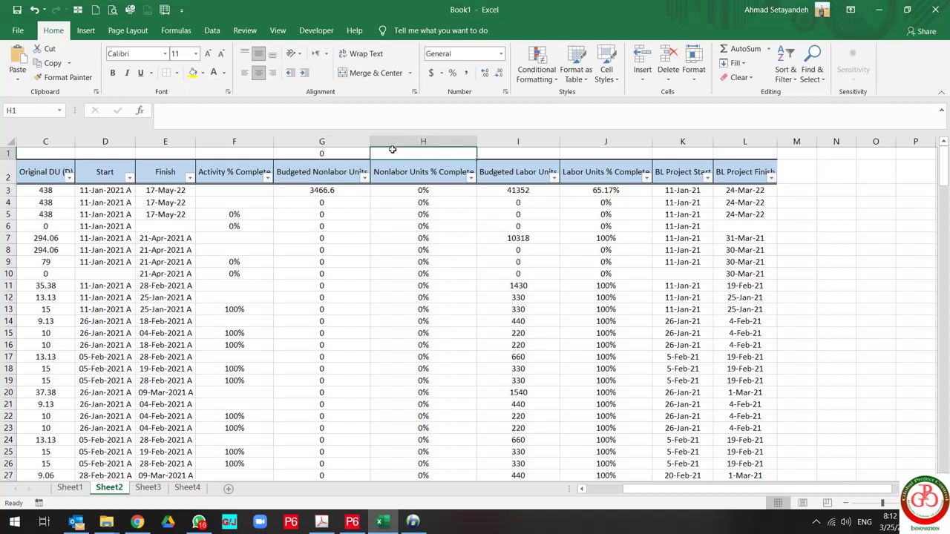
type("=min(")
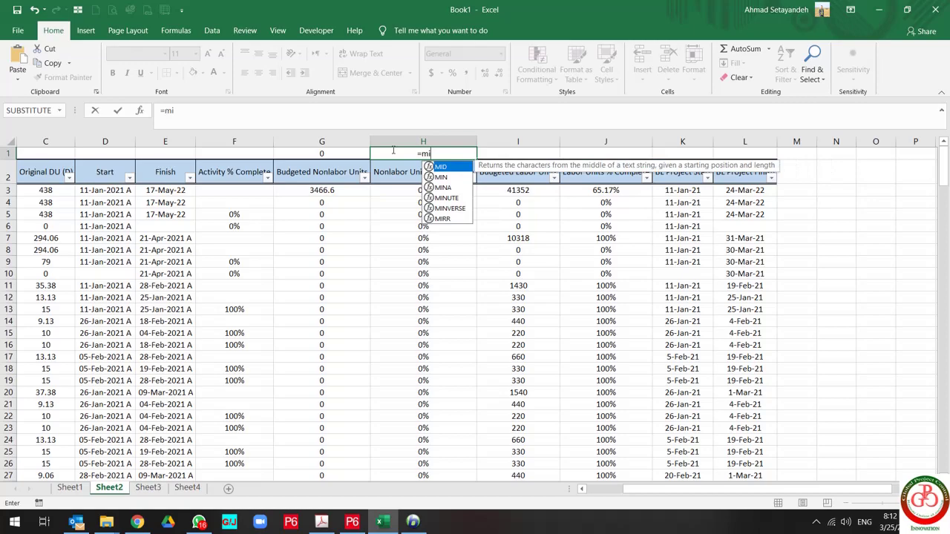
key("Down")
key("Down")
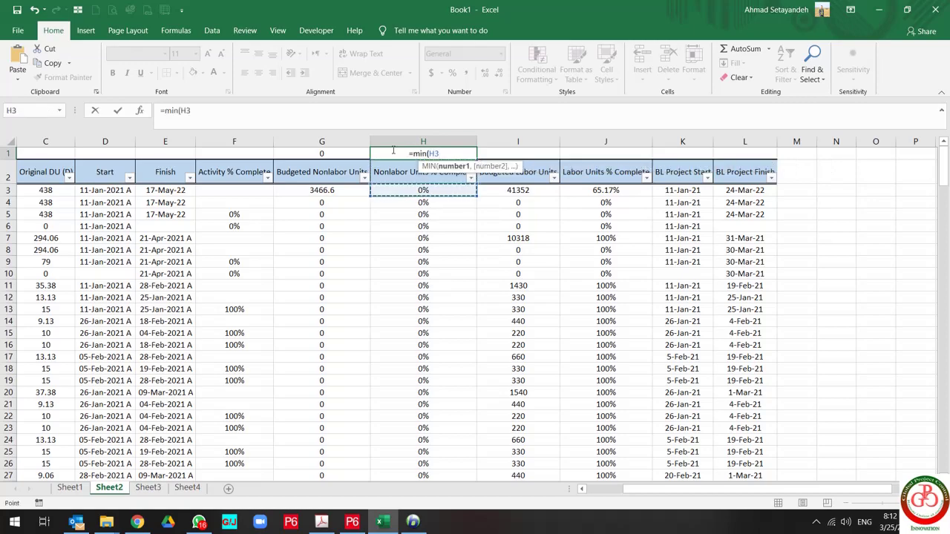
key("ctrl+shift+Down")
type(")")
key("Return")
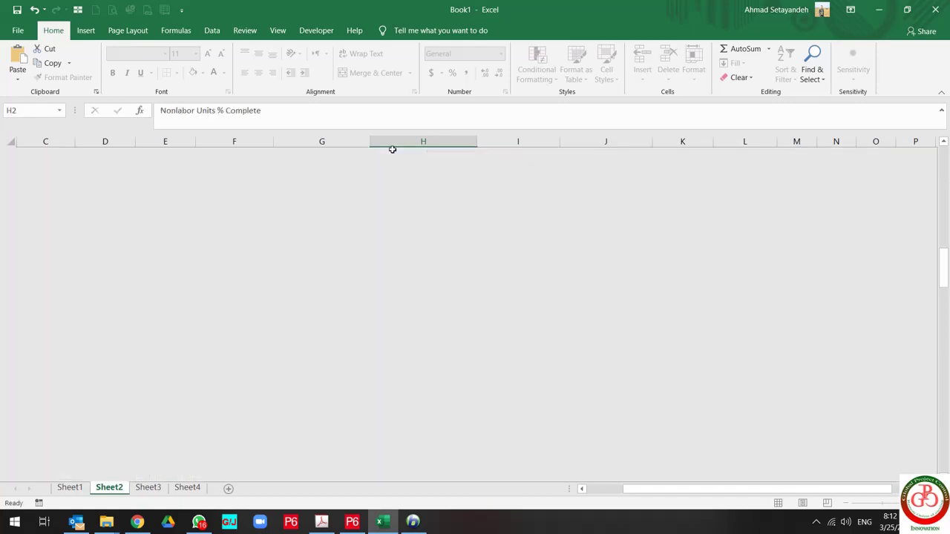
key("Up")
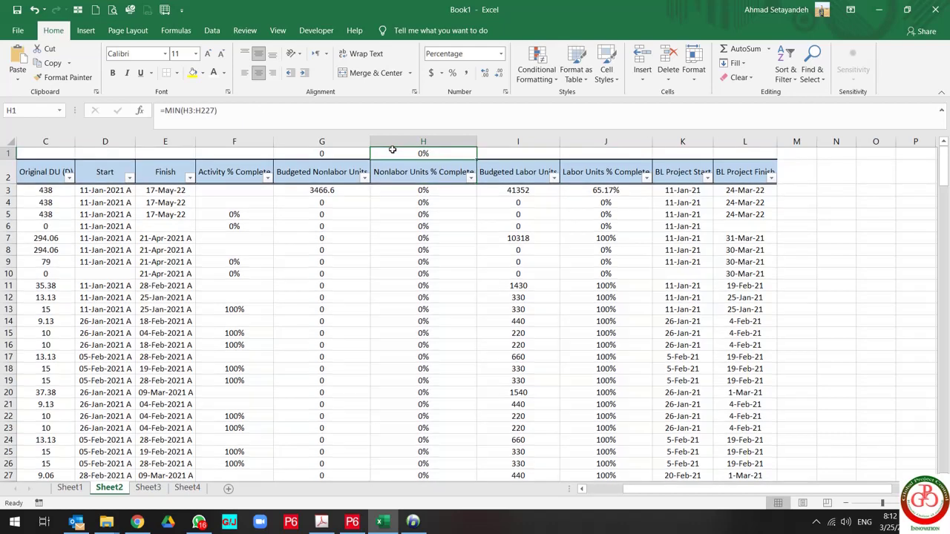
Enter =MIN(K3:K227) in K1 above the BL Project Start column
key("Right")
key("Right")
key("Right")
key("Right")
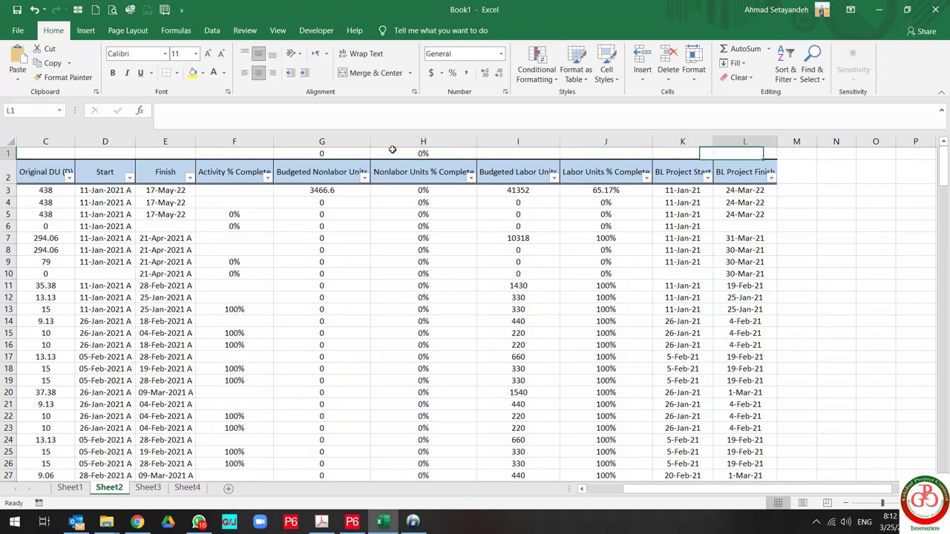
key("Left")
type("=")
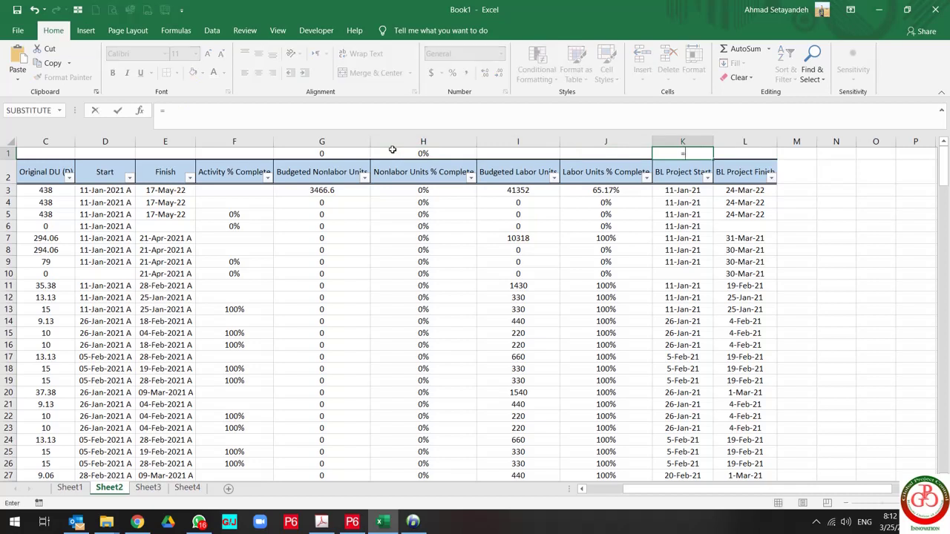
type("min(")
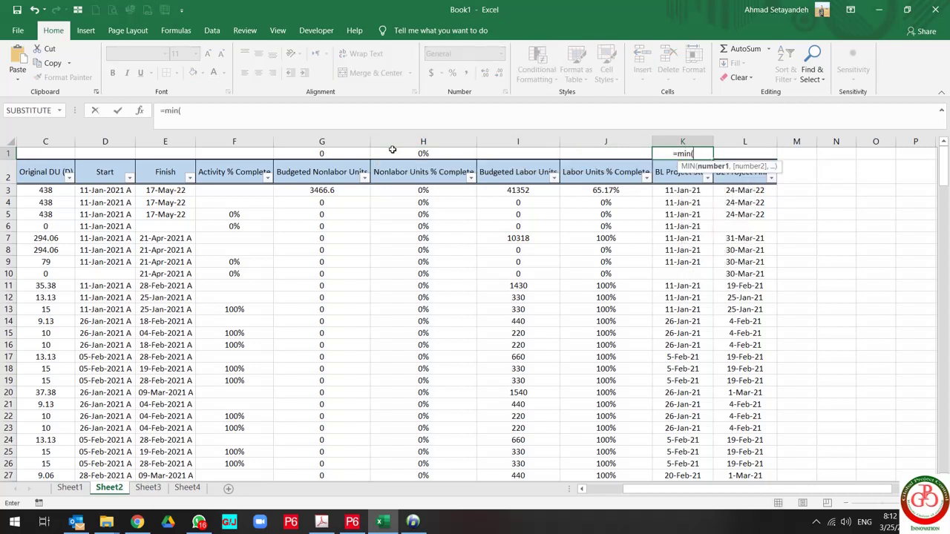
key("Down")
key("Down")
key("ctrl+shift+Down")
key("ctrl+shift+Down")
key("ctrl+shift+Down")
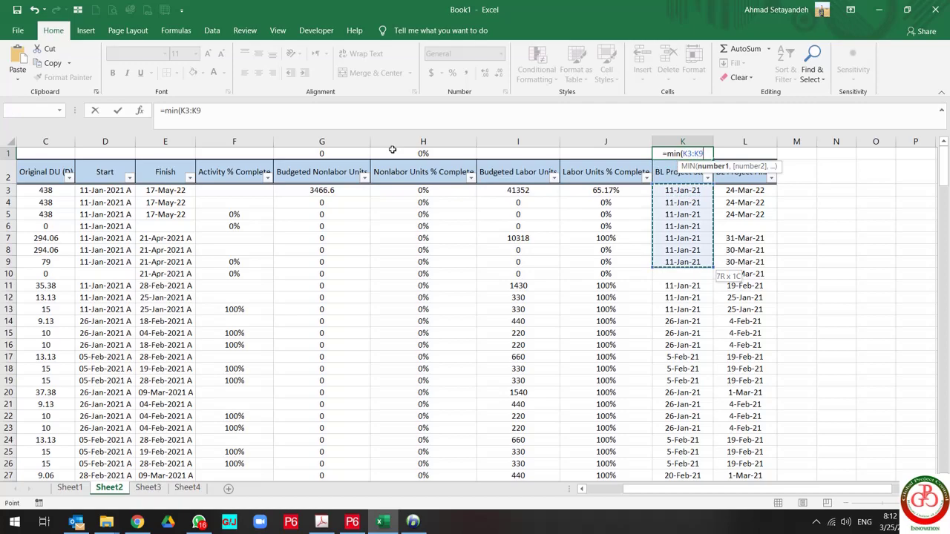
key("ctrl+shift+Down")
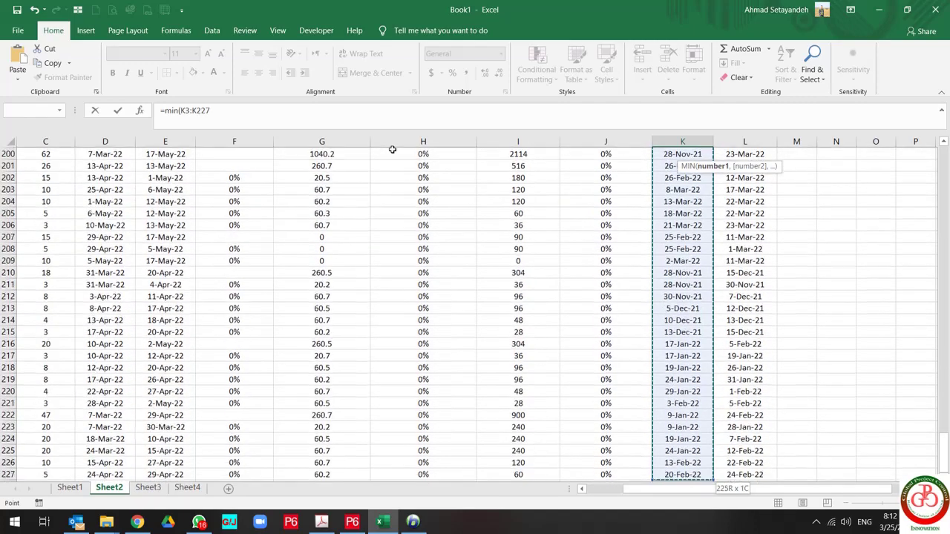
key("ctrl+shift+Down")
key("ctrl+shift+Up")
type(")")
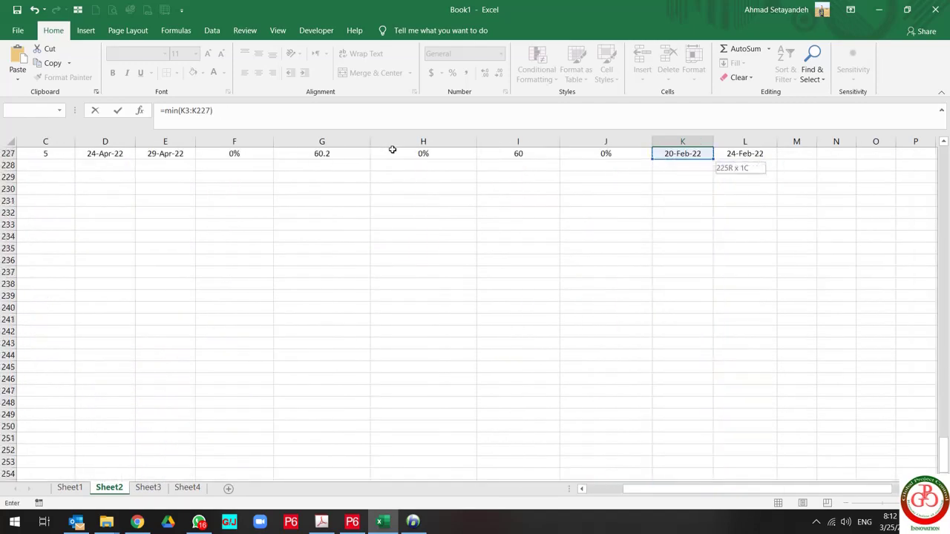
key("ctrl+Return")
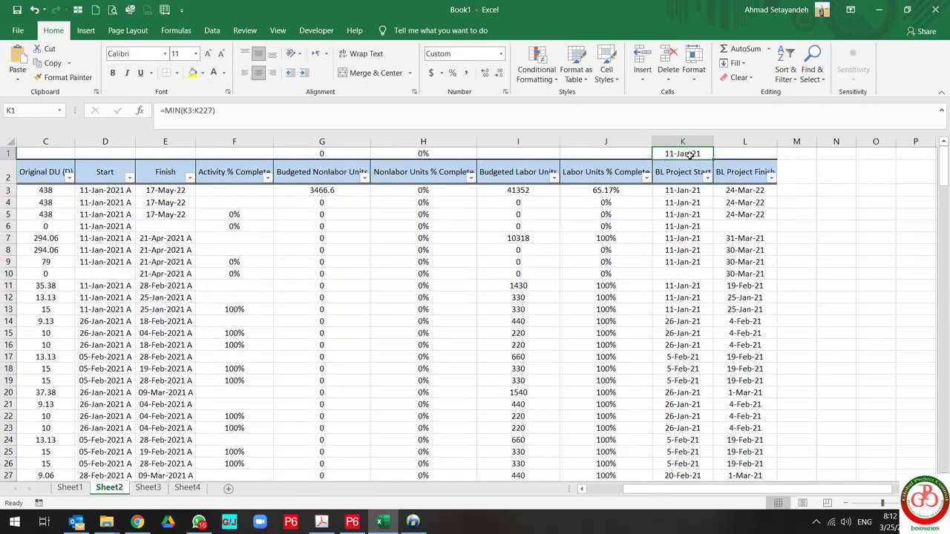
Check the January 2021 dates in the BL Project Start filter list and close it without filtering
left_click(707, 178)
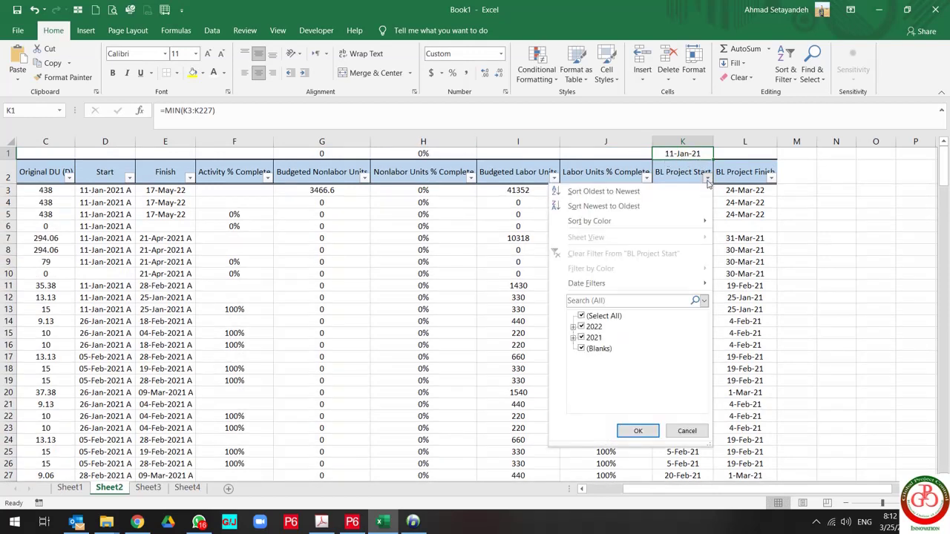
left_click(573, 341)
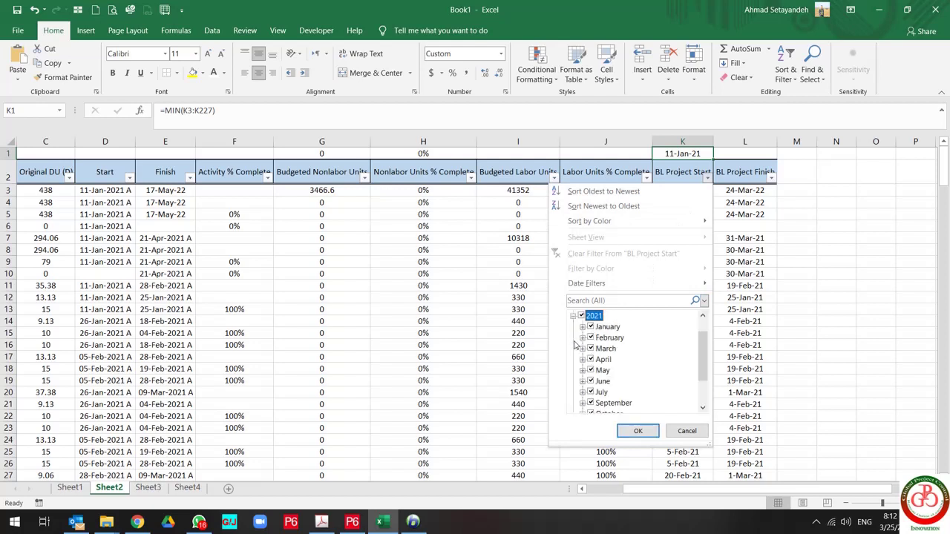
left_click(583, 328)
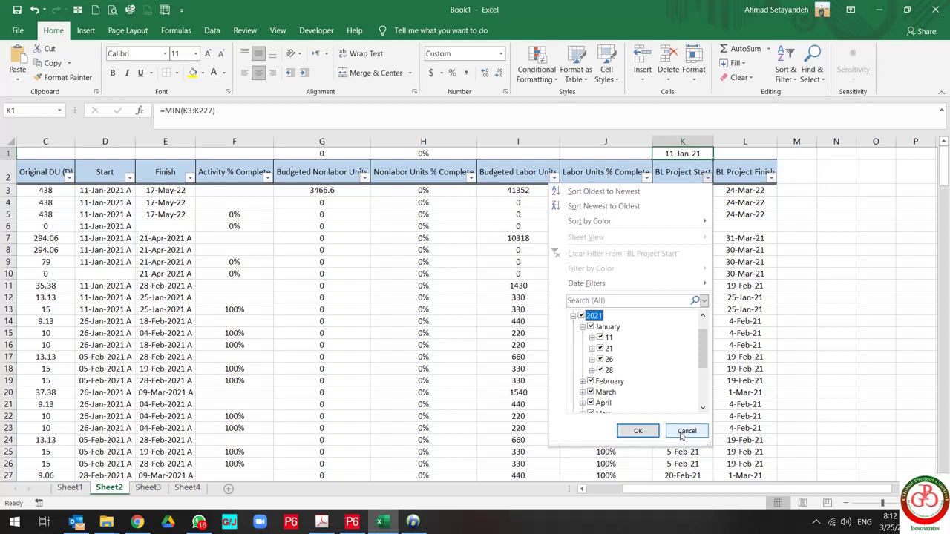
left_click(637, 431)
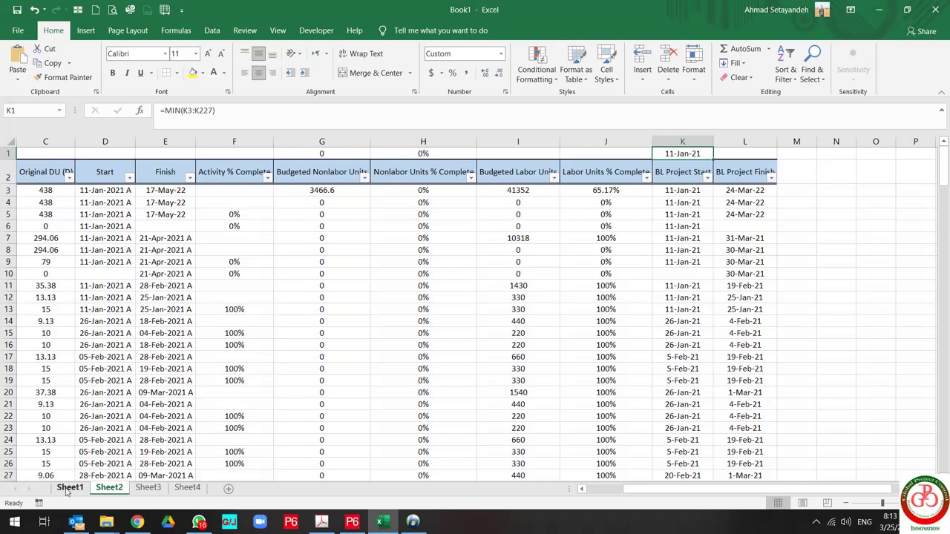
Review the MAX entry in the Services Formula list on Sheet1 and return to Sheet2
left_click(68, 489)
left_click(68, 300)
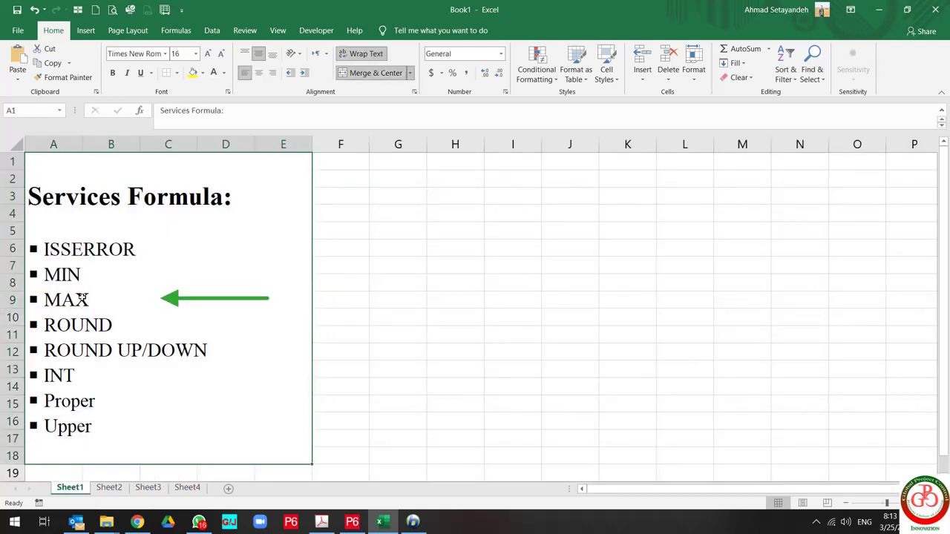
left_click(111, 488)
Change the formula in G1 above Budgeted Nonlabor Units to =MAX(G3:G227) and reselect the cell
left_click(321, 152)
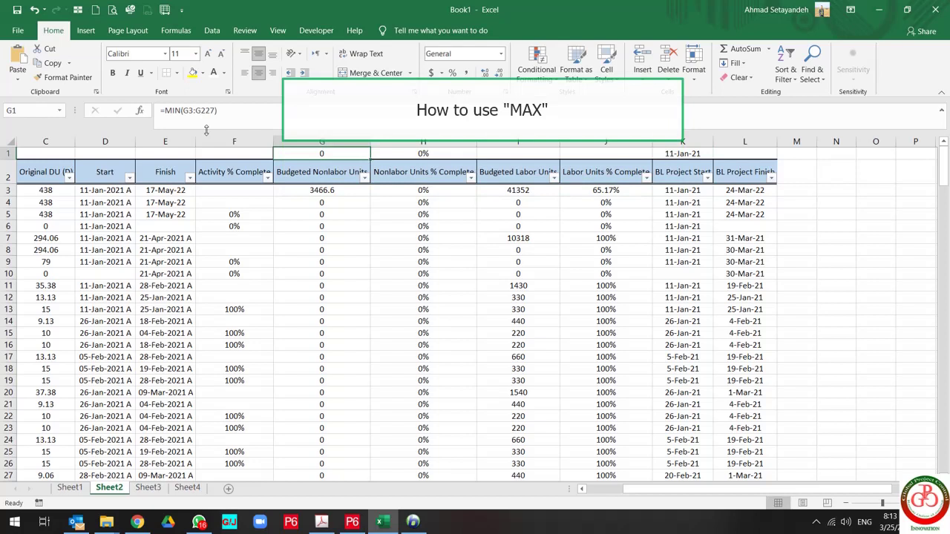
left_click(181, 109)
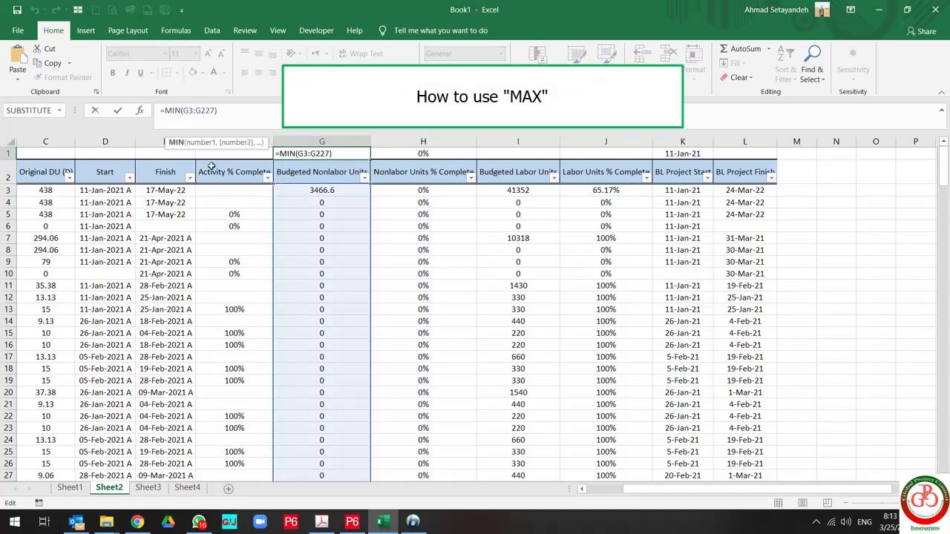
key("shift+Left")
key("shift+Left")
type("ax")
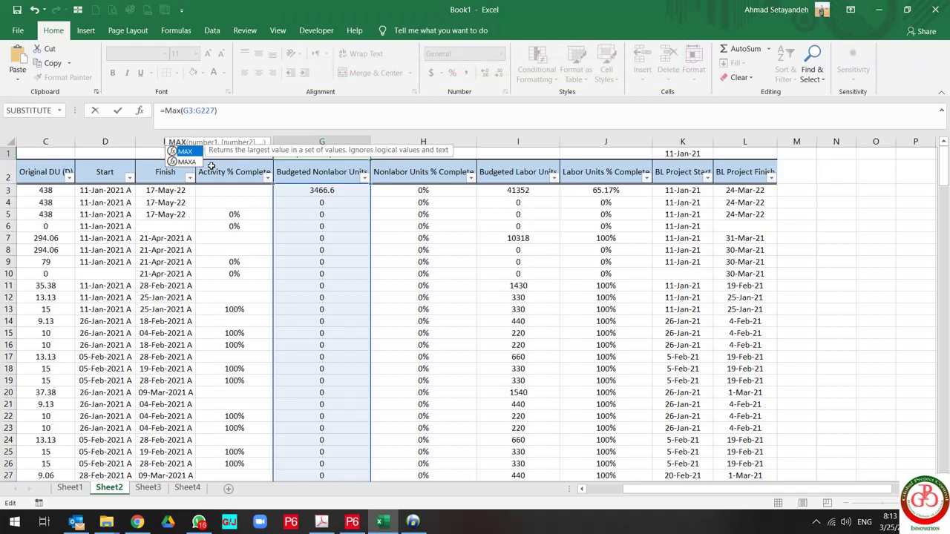
key("Return")
key("Up")
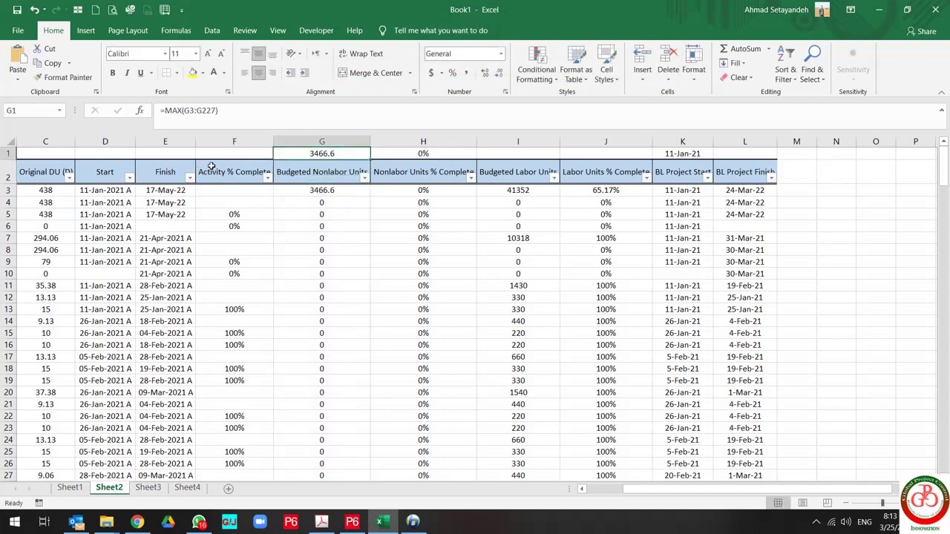
Examine the largest values in the Budgeted Nonlabor Units filter list and close it without filtering
left_click(365, 178)
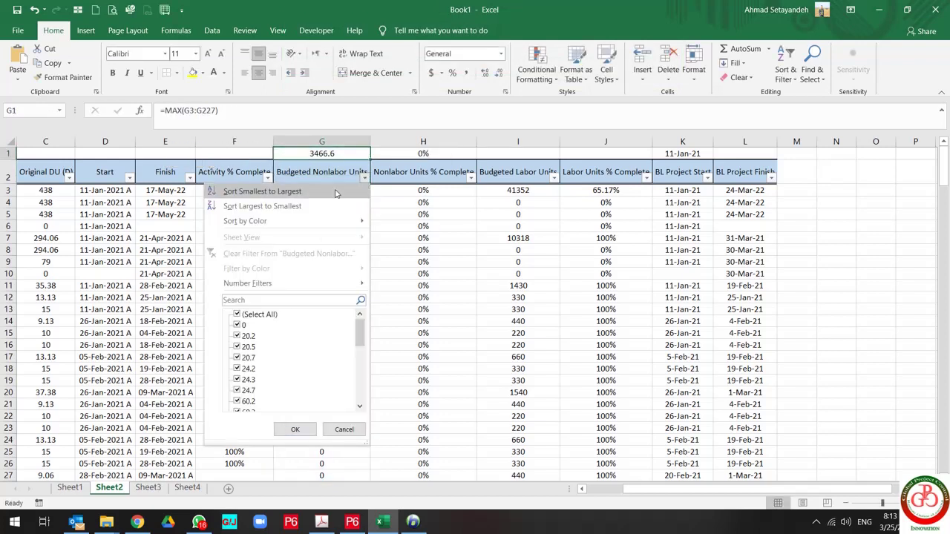
left_click_drag(365, 335, 362, 405)
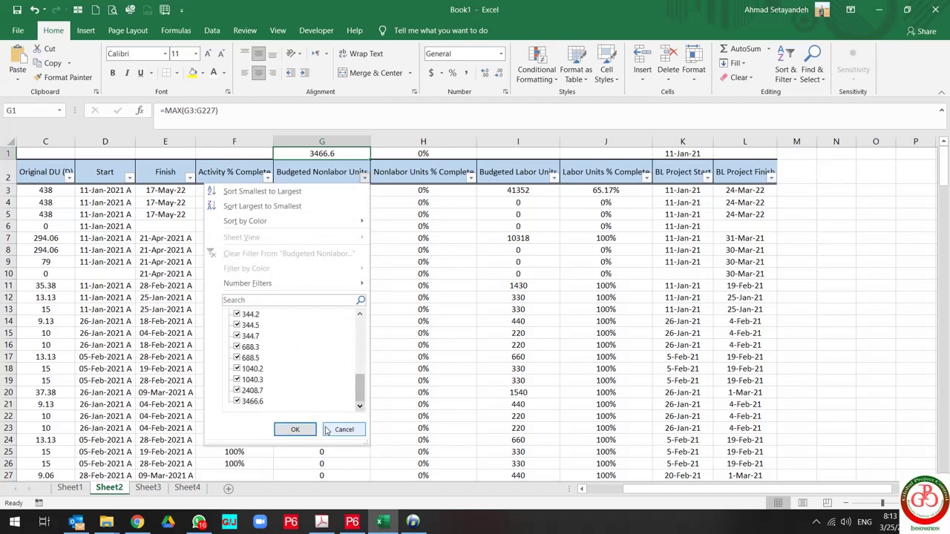
left_click(344, 430)
Change the formula in H1 to =MAX(H3:H227) and check it against the Nonlabor Units % Complete filter values
left_click(431, 154)
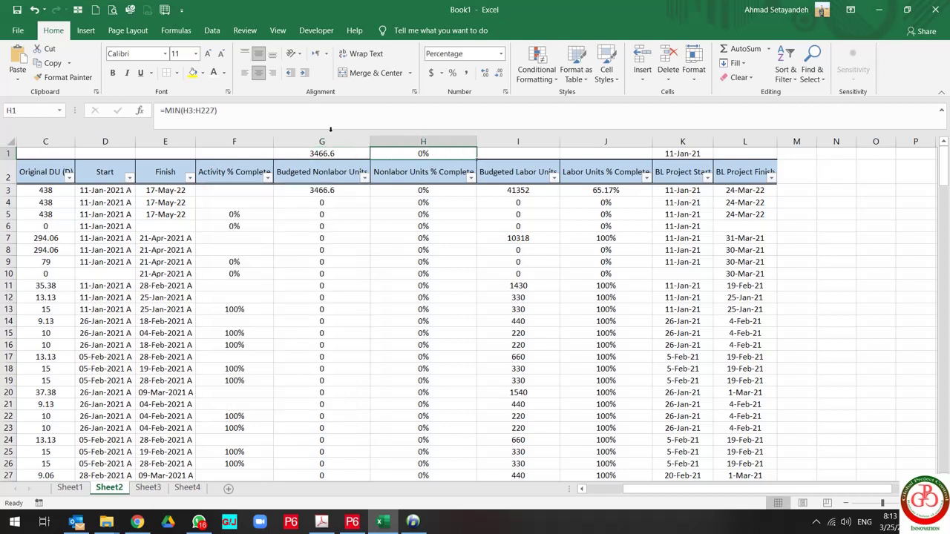
left_click(183, 110)
key("Left")
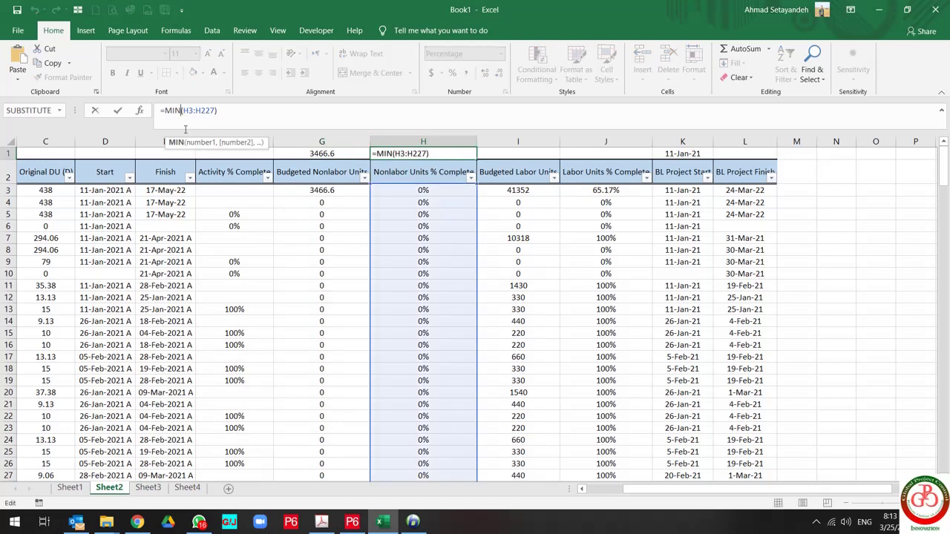
key("shift+Left")
key("shift+Left")
type("AX")
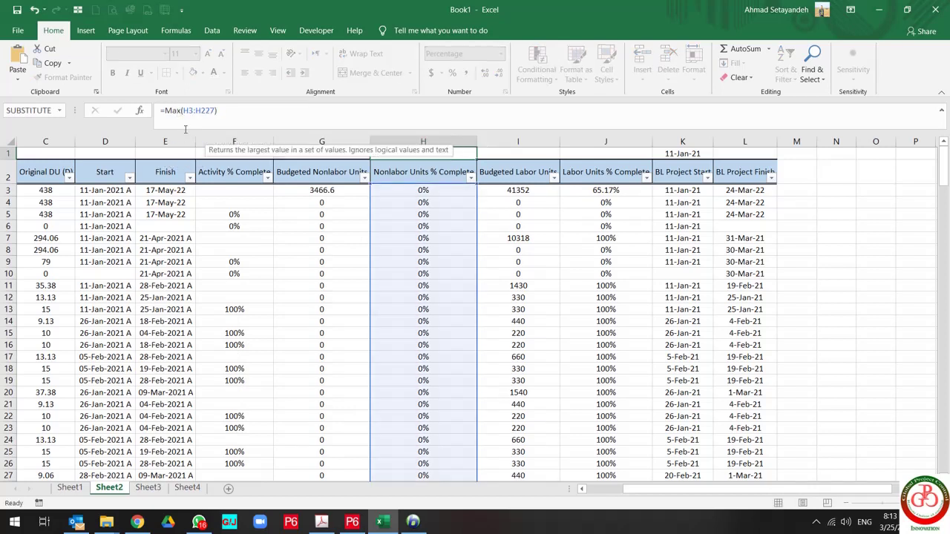
key("Return")
left_click(470, 178)
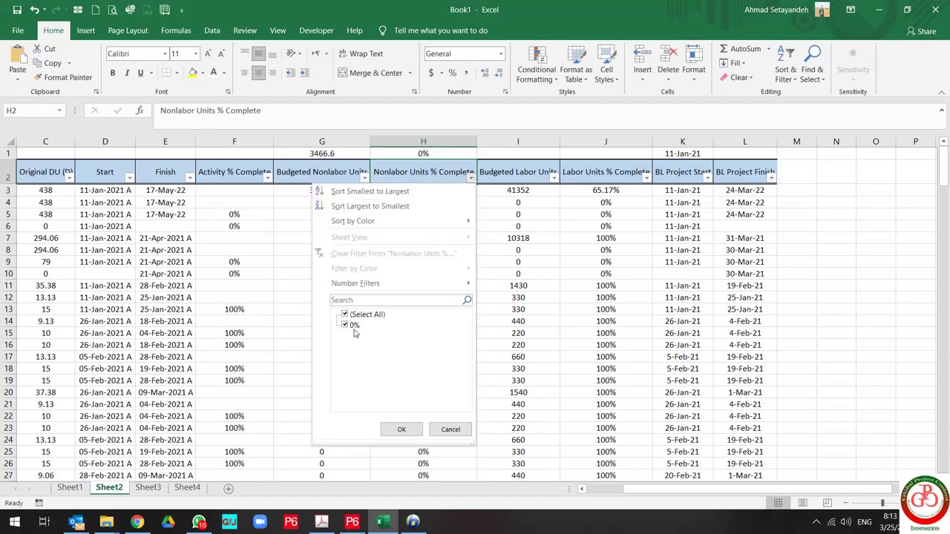
left_click(546, 261)
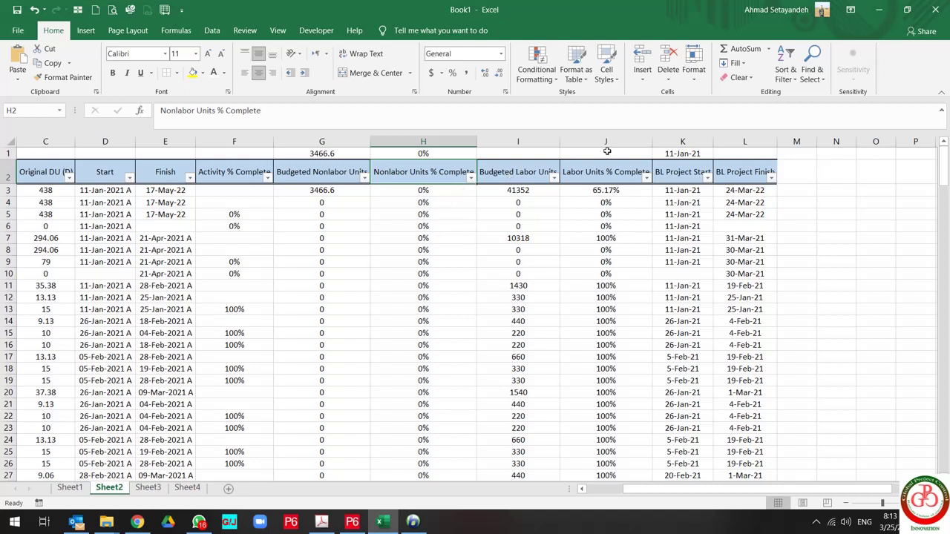
left_click(450, 155)
key("ctrl+c")
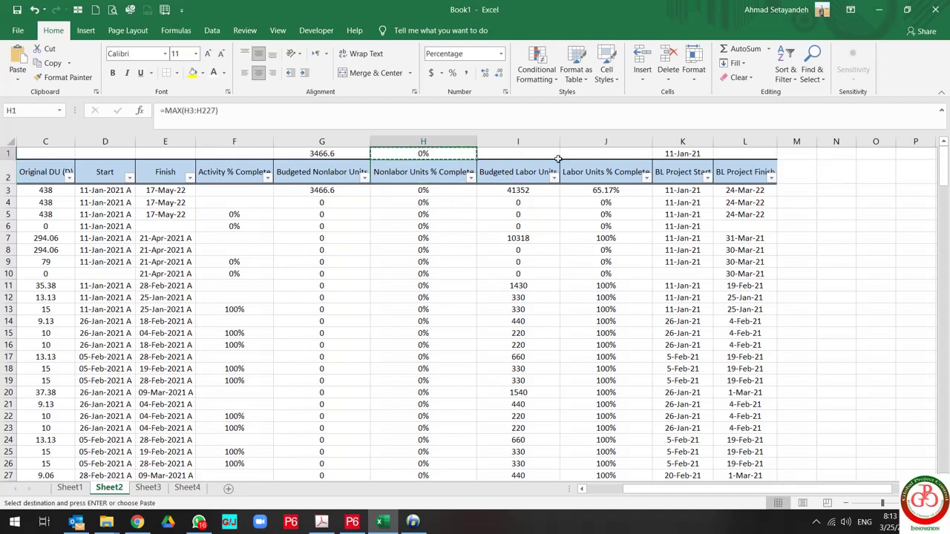
left_click(676, 154)
right_click(677, 154)
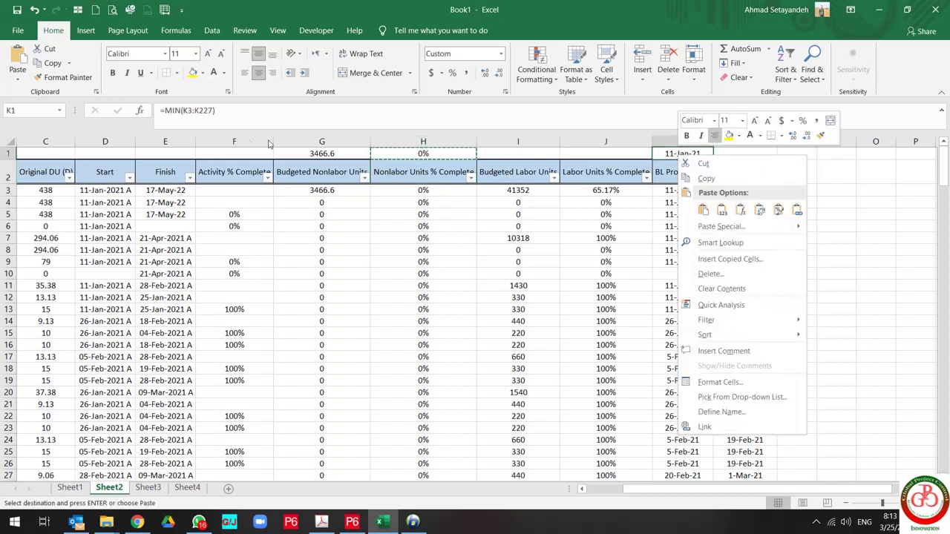
key("Escape")
Change the formula in K1 above BL Project Start to =MAX(K3:K227)
left_click(184, 110)
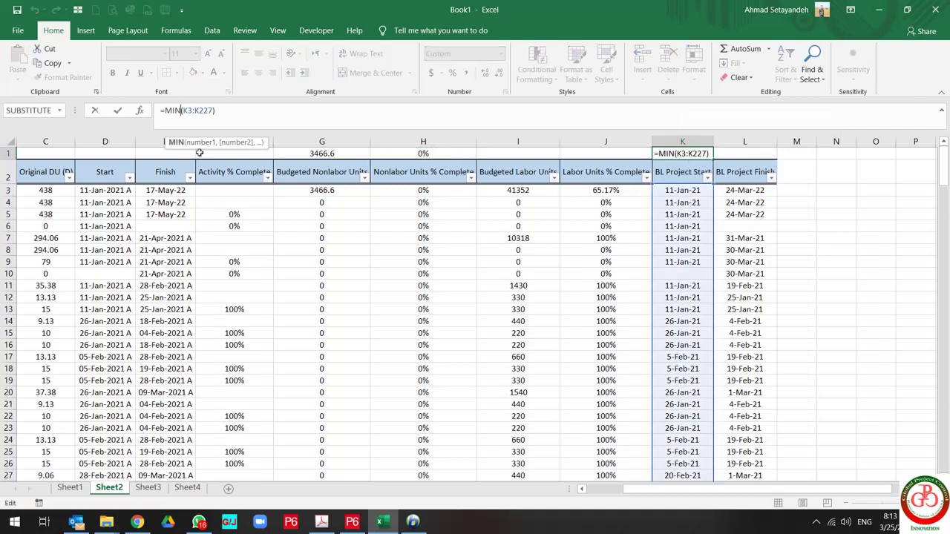
type("Max")
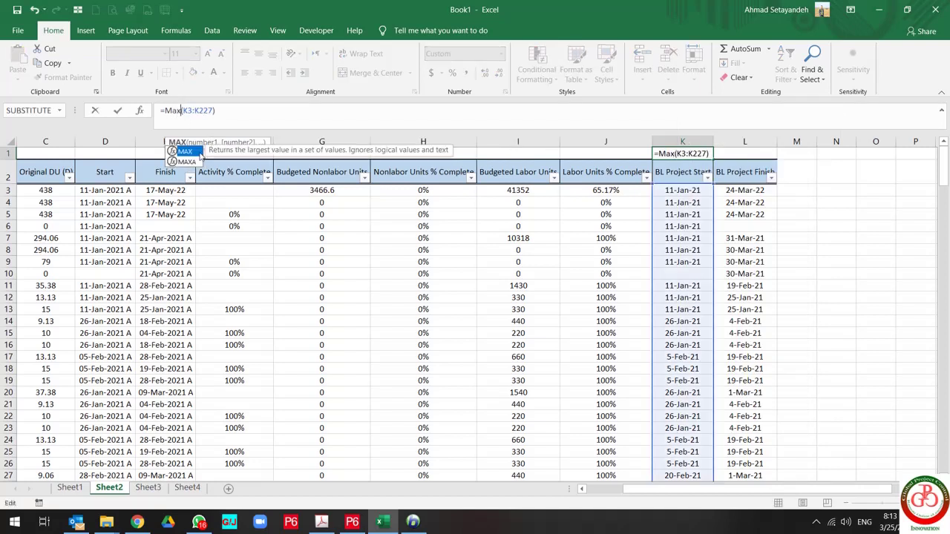
key("ctrl+Return")
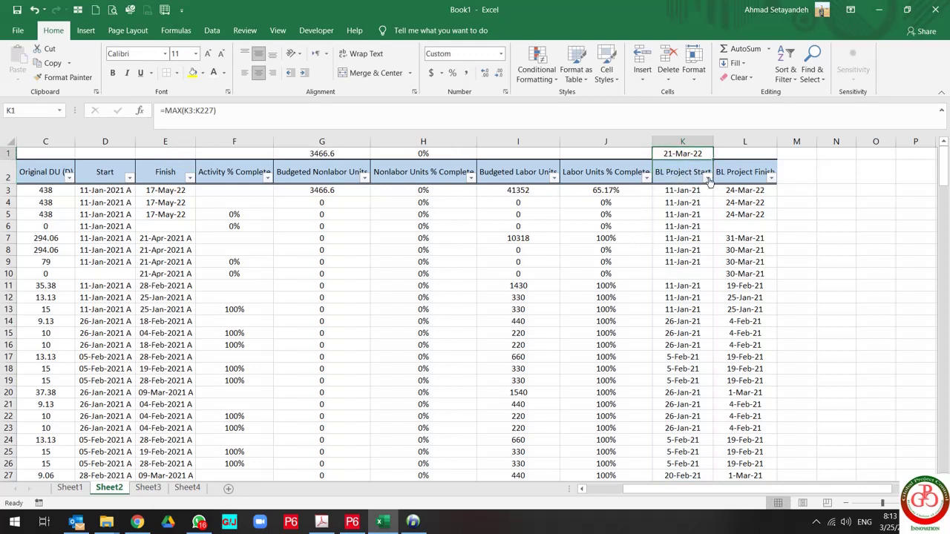
Check the March 2022 dates in the BL Project Start filter list and close it without filtering
left_click(708, 180)
left_click(574, 336)
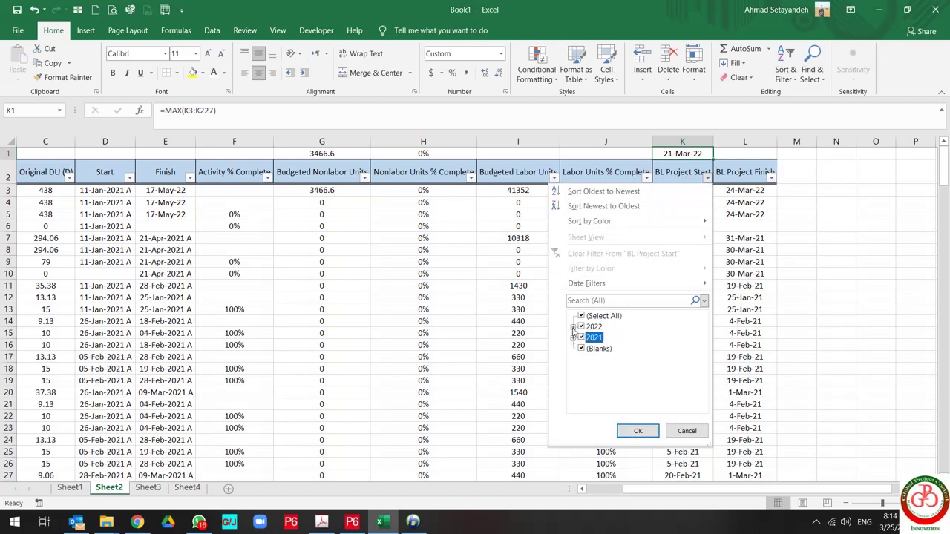
left_click(574, 327)
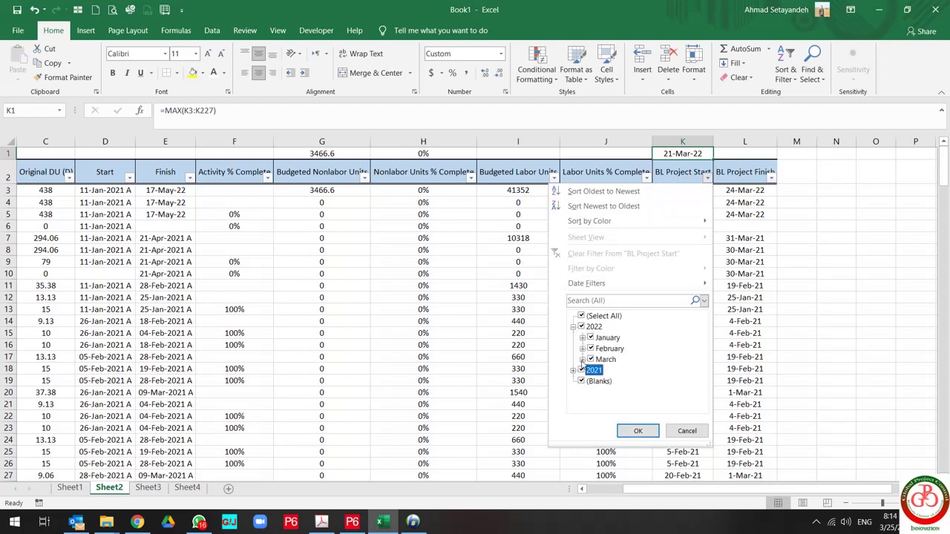
left_click(582, 360)
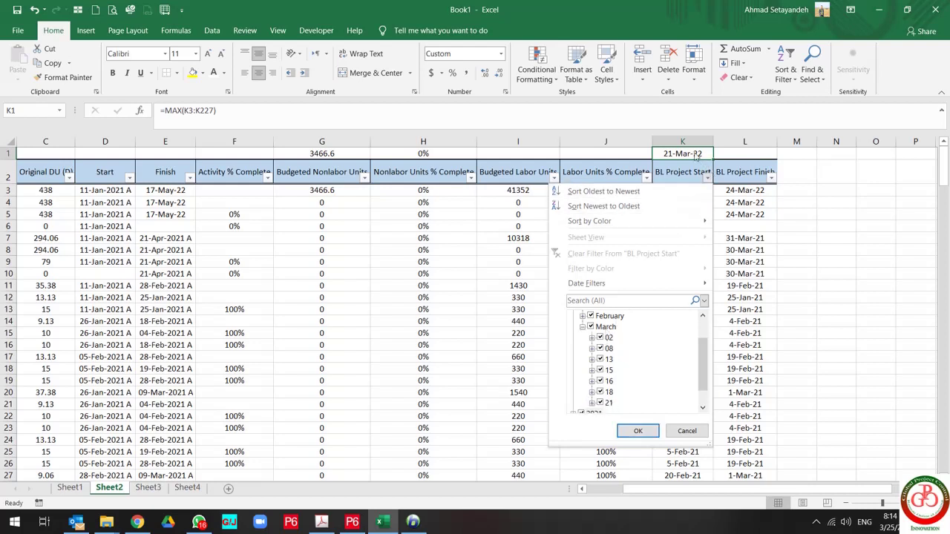
left_click(638, 431)
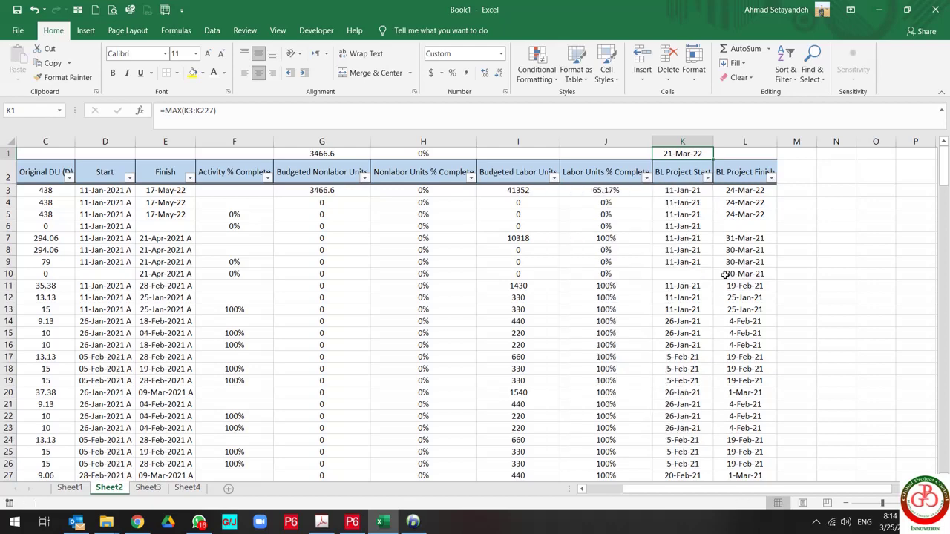
left_click(725, 274)
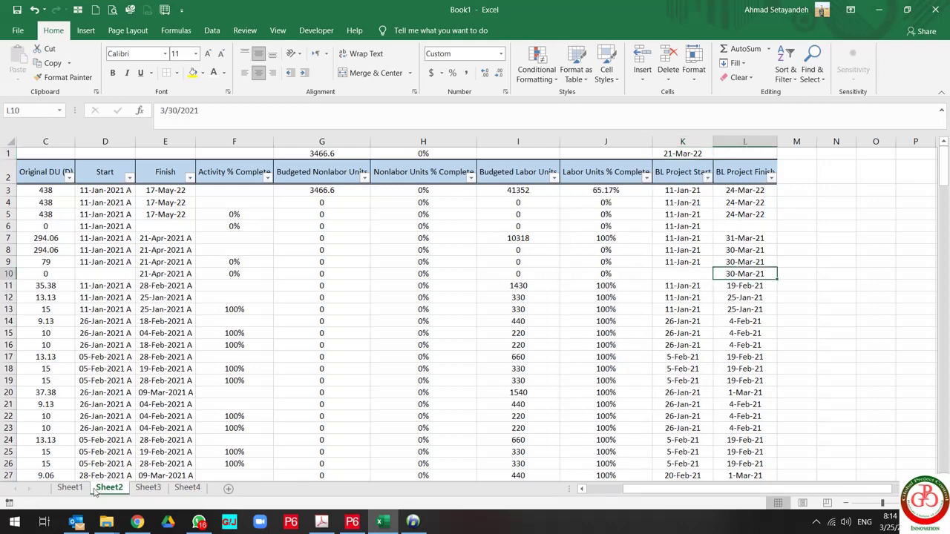
Review the ROUND entry in the Services Formula list on Sheet1 and return to Sheet2
left_click(69, 488)
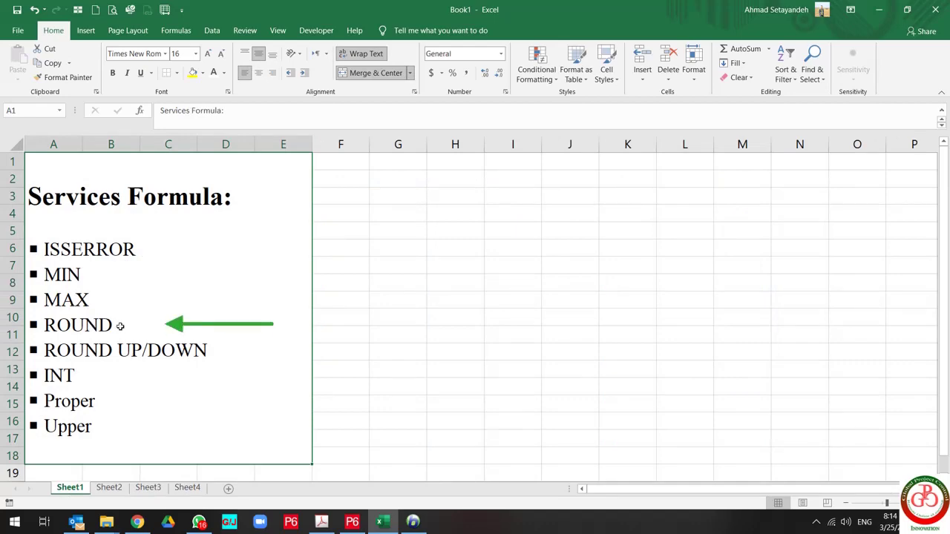
left_click(108, 487)
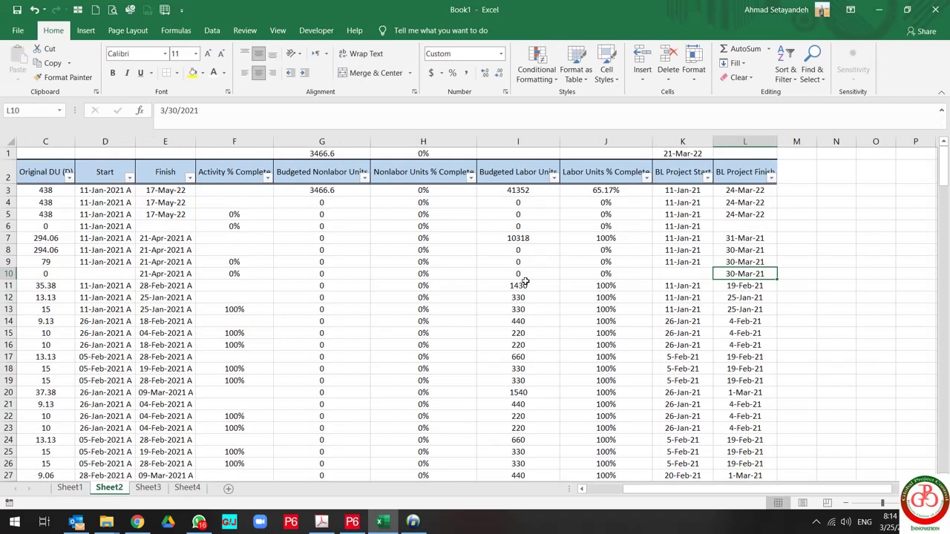
Enter =ROUND(G3,0) in M3 to round the first Budgeted Nonlabor Units value and fill it down column M
left_click(322, 190)
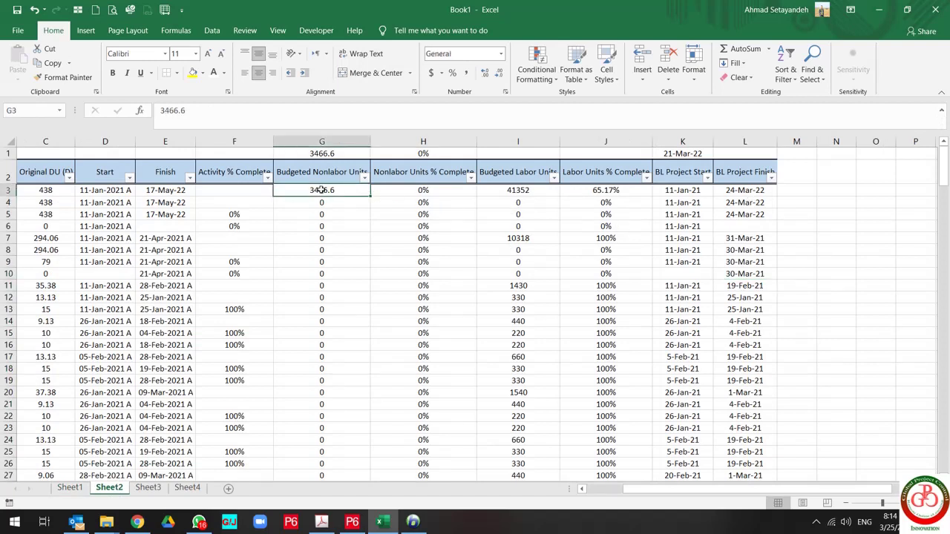
left_click_drag(346, 191, 334, 417)
left_click(801, 192)
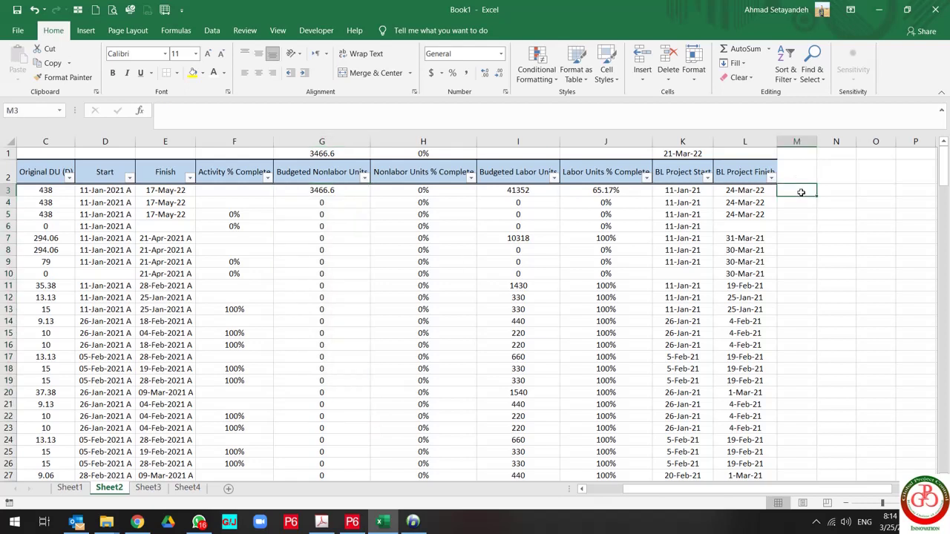
type("=rou")
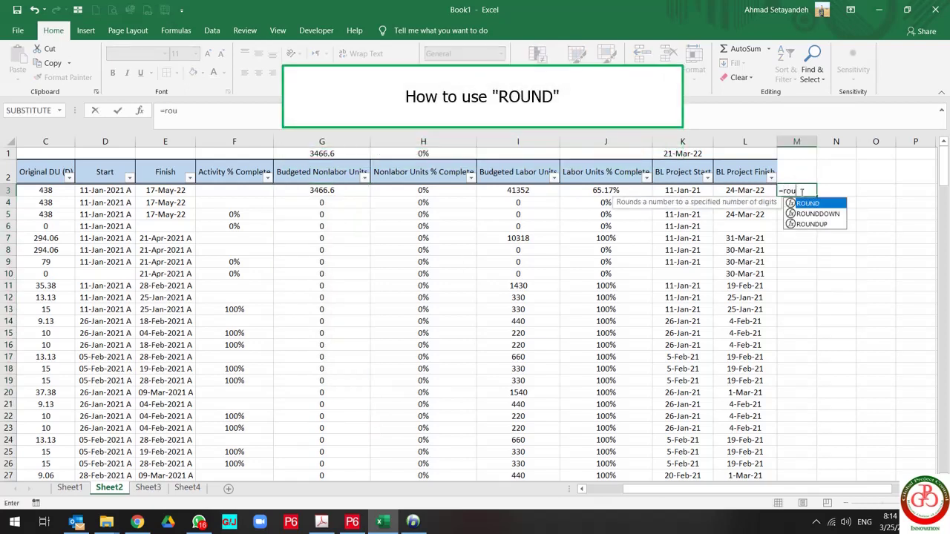
type("nd(")
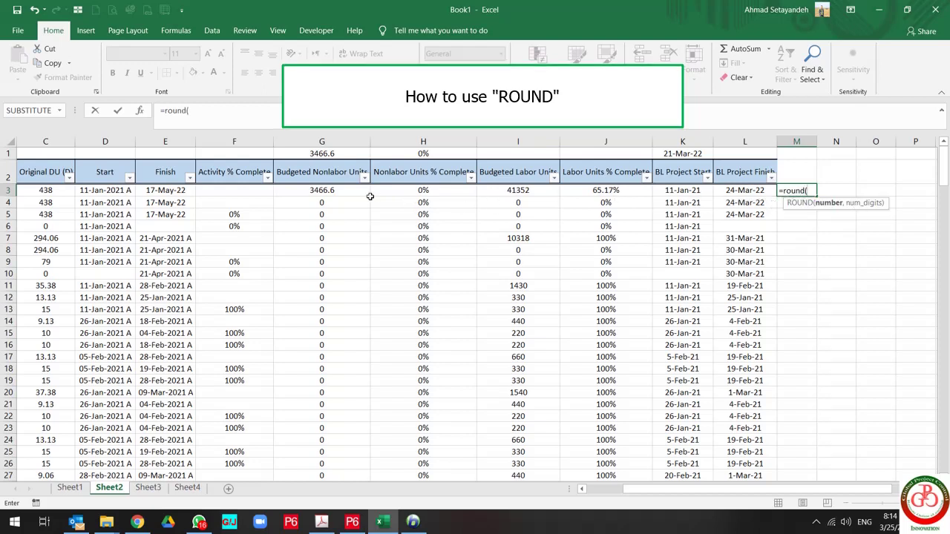
left_click(345, 191)
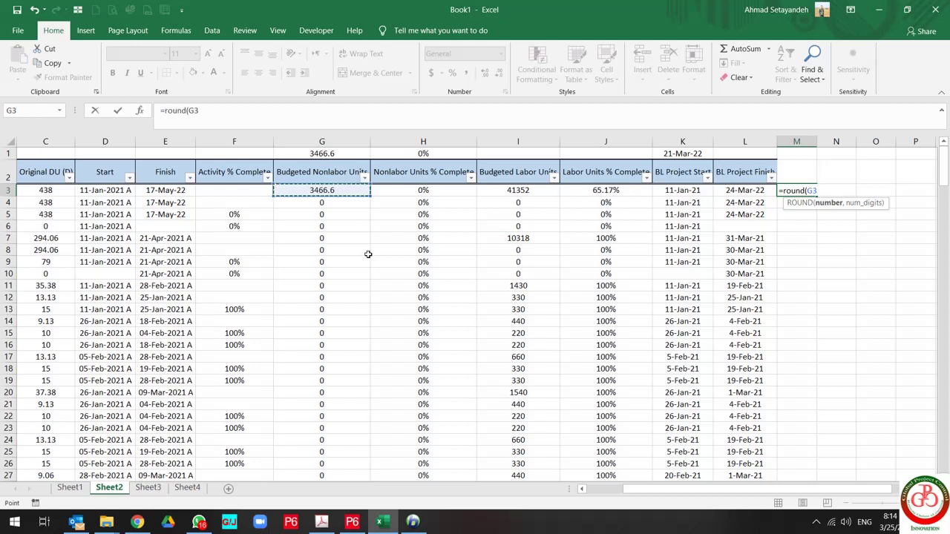
type(",")
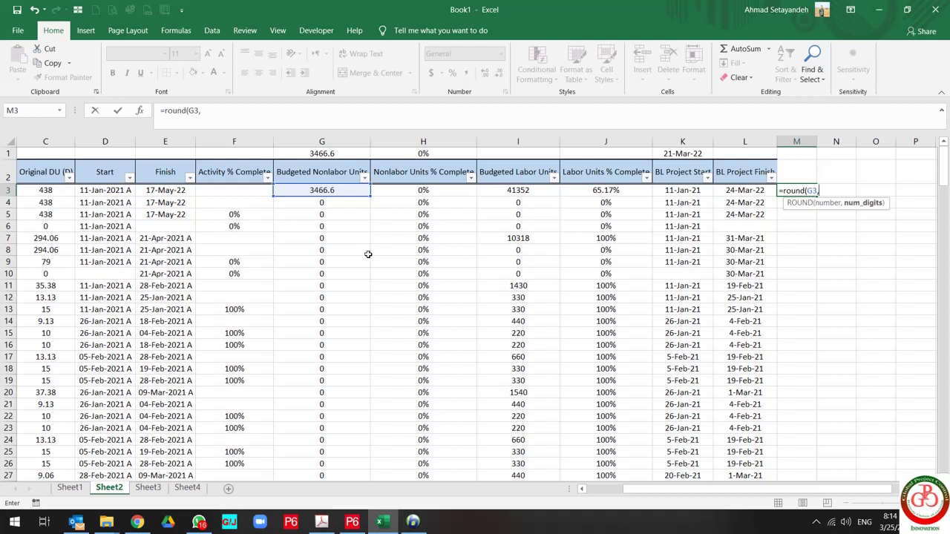
type("0)")
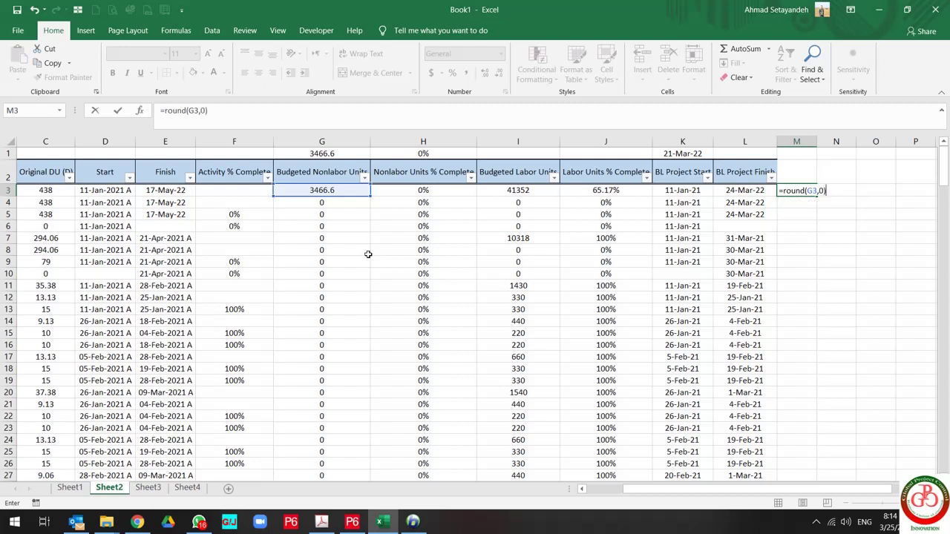
key("Return")
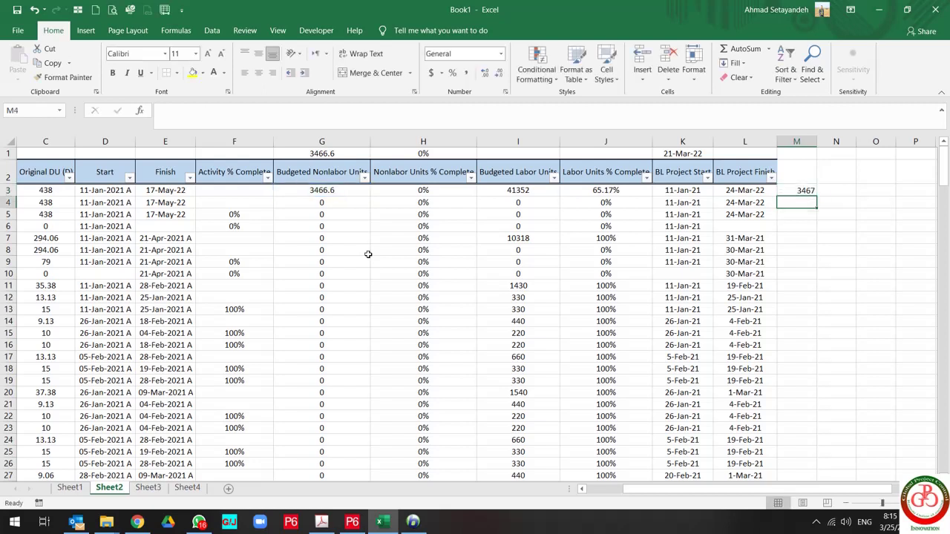
left_click(796, 191)
double_click(816, 196)
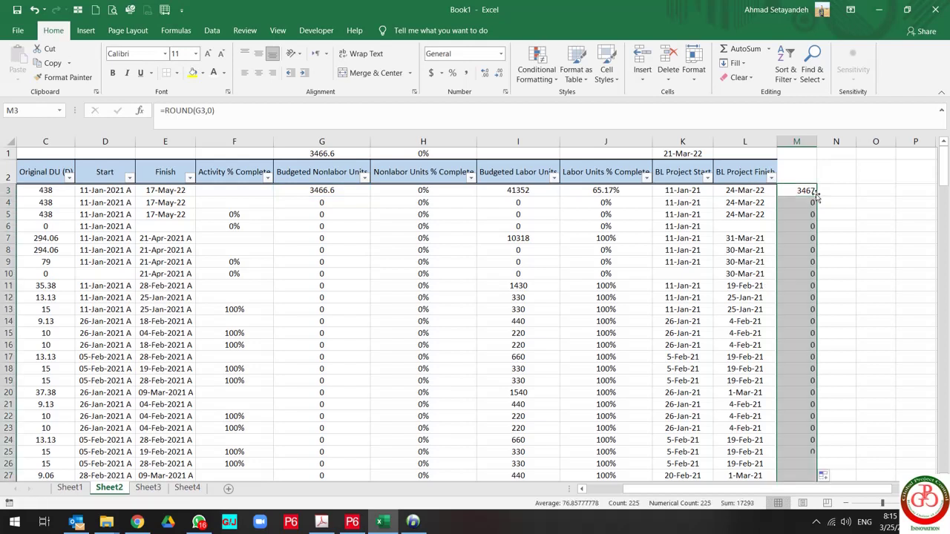
Widen column M and centre its rounded values horizontally
double_click(818, 142)
left_click_drag(800, 142, 839, 142)
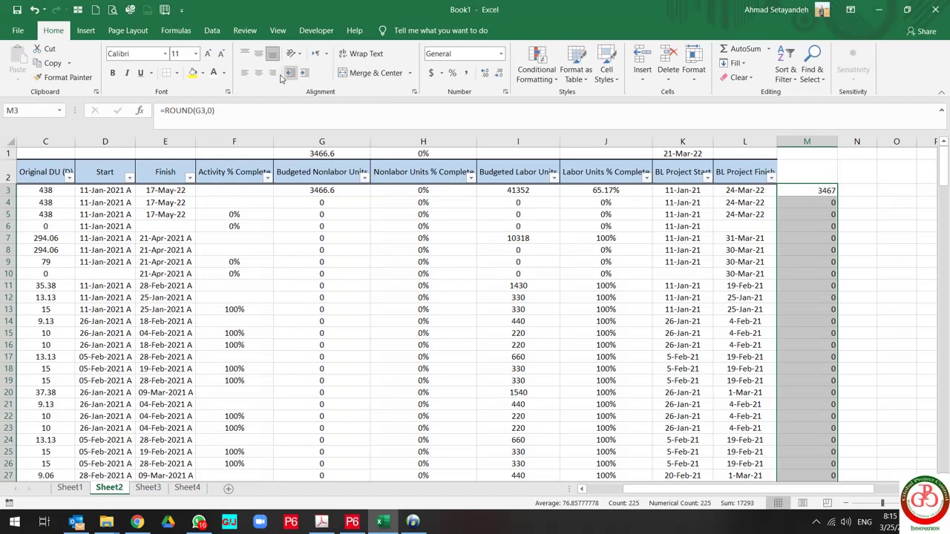
left_click(258, 72)
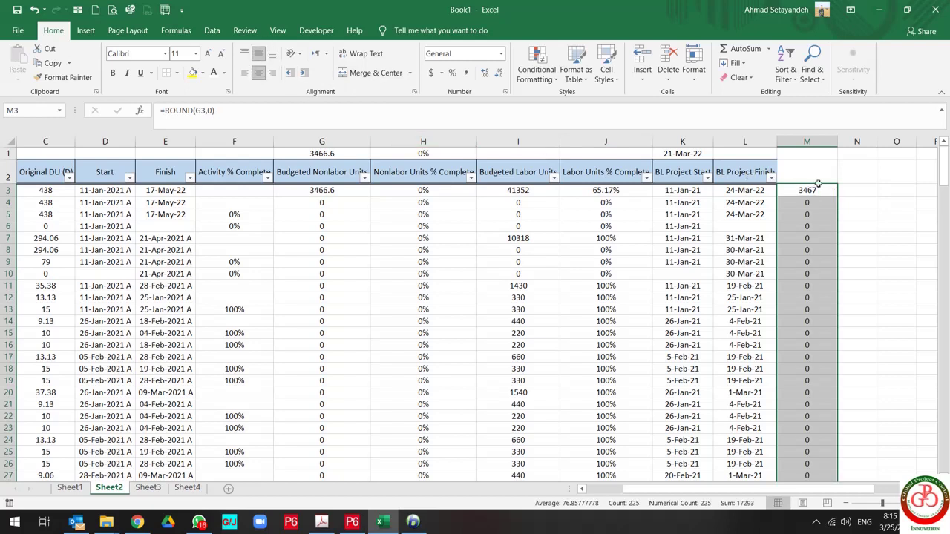
Display the rounded values in column M with four decimal places
left_click(484, 77)
double_click(484, 77)
left_click(484, 78)
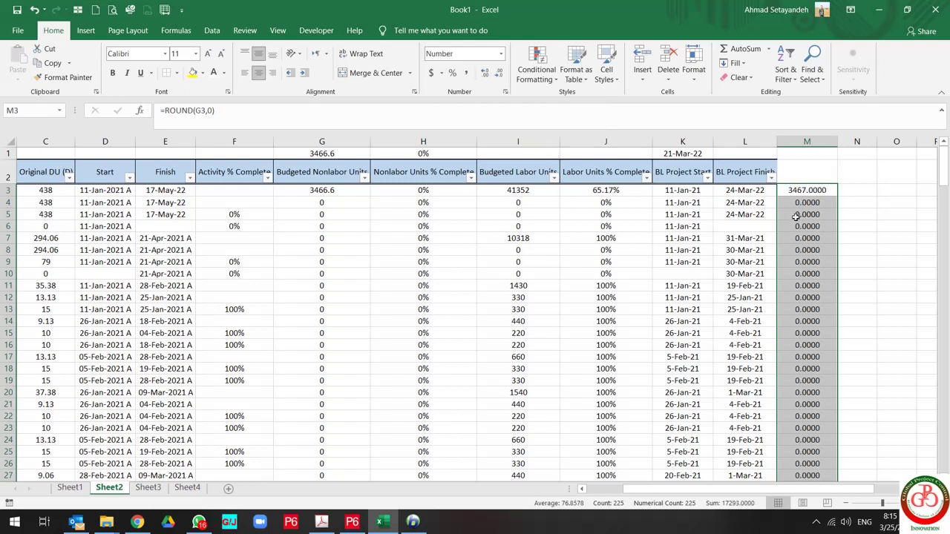
Change the formula in M3 to =ROUND(G3,2), fill it down column M and check the values against column G
double_click(806, 190)
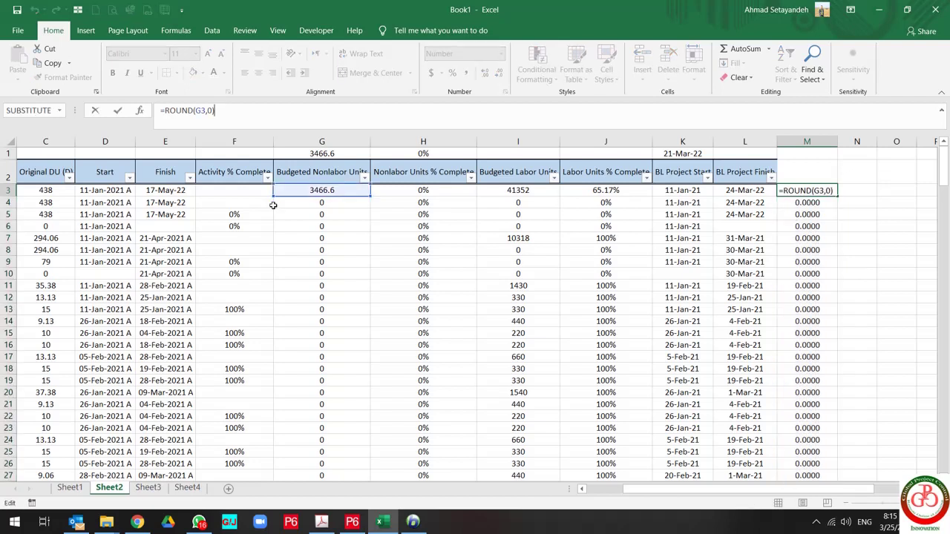
key("Left")
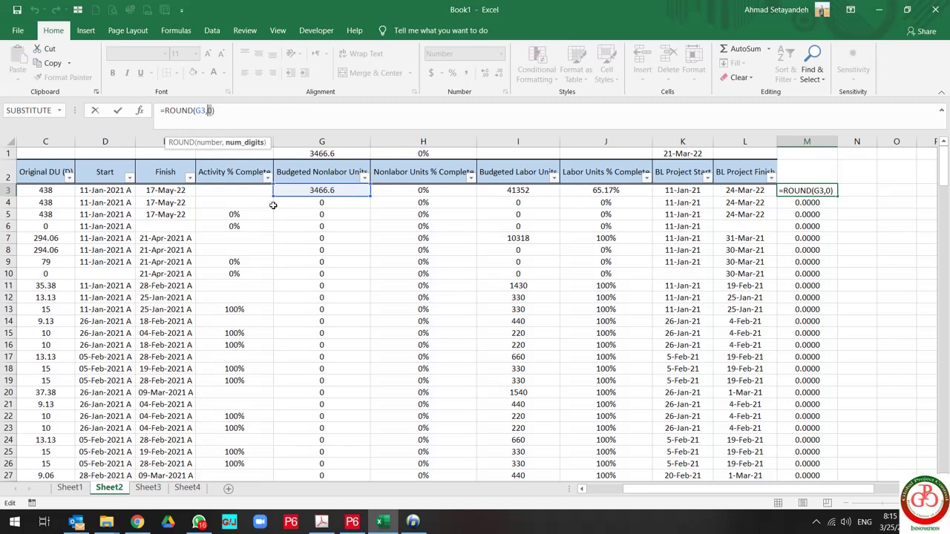
key("Return")
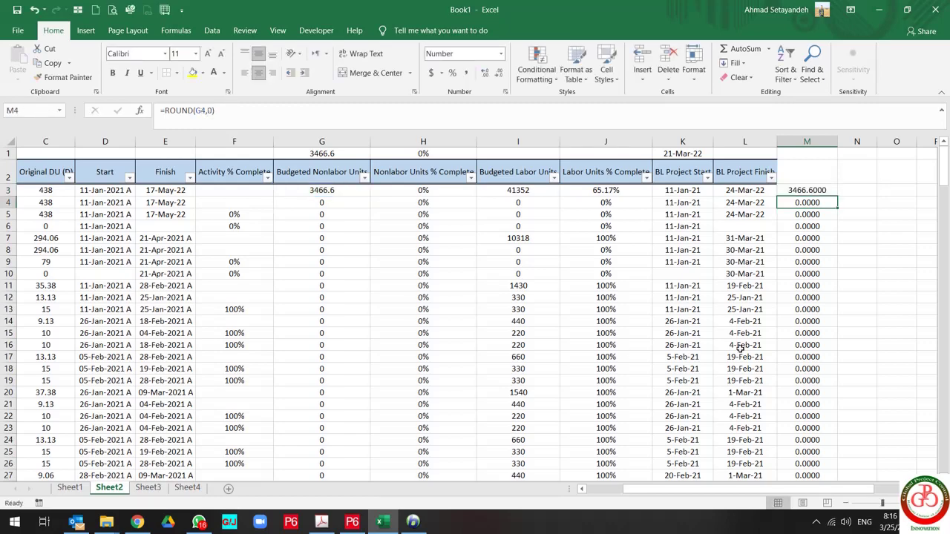
left_click(820, 190)
double_click(837, 196)
scroll(832, 367, "down", 5)
scroll(832, 367, "down", 18)
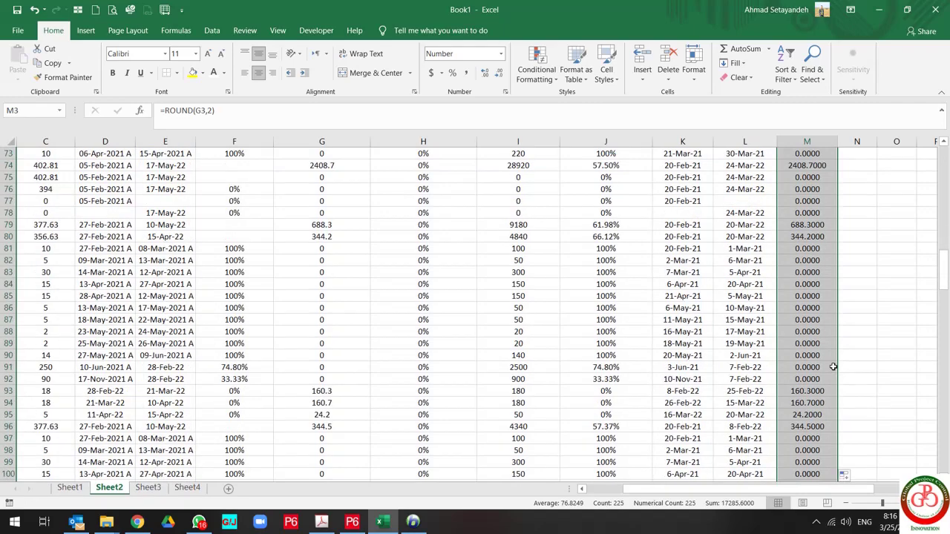
scroll(833, 367, "down", 14)
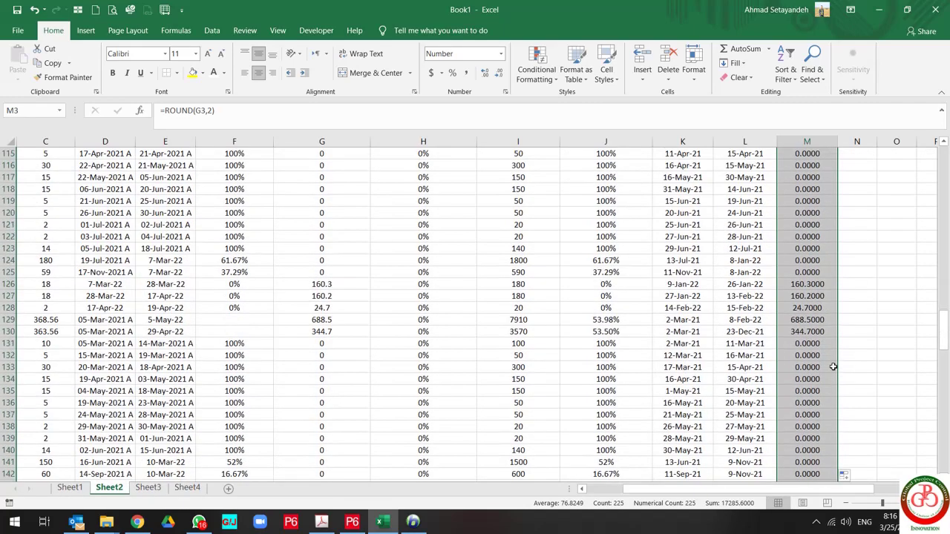
scroll(833, 367, "down", 12)
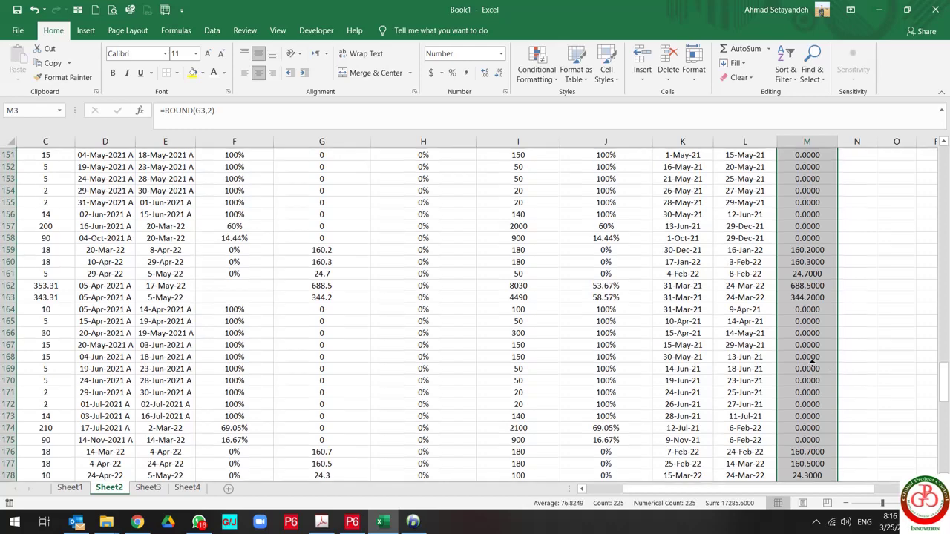
scroll(811, 362, "up", 20)
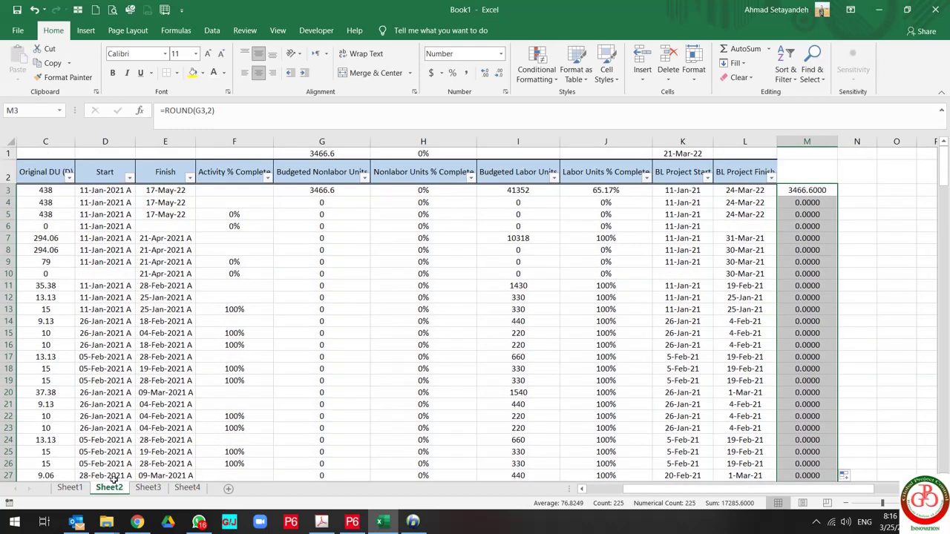
Review the ROUND UP/DOWN entry in the Services Formula list on Sheet1 and return to Sheet2
left_click(82, 492)
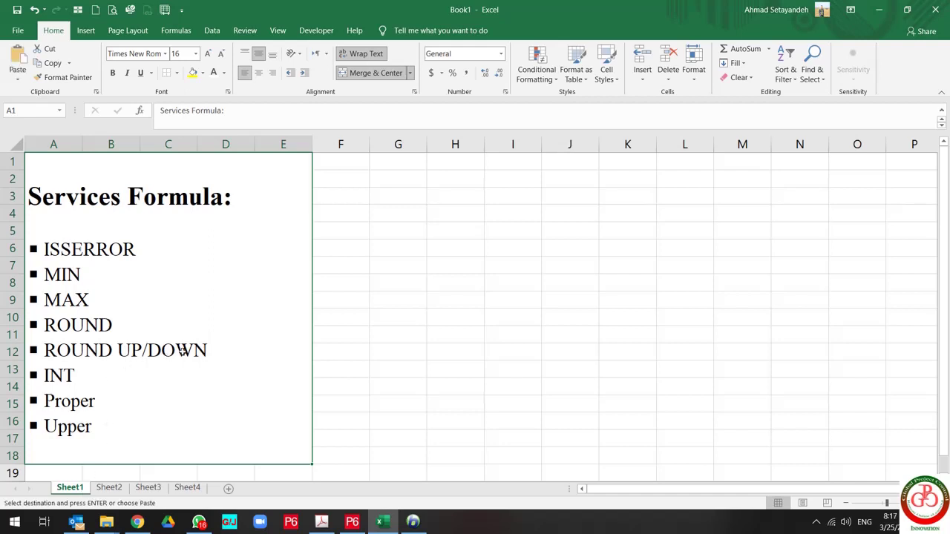
double_click(182, 352)
left_click_drag(213, 349, 29, 351)
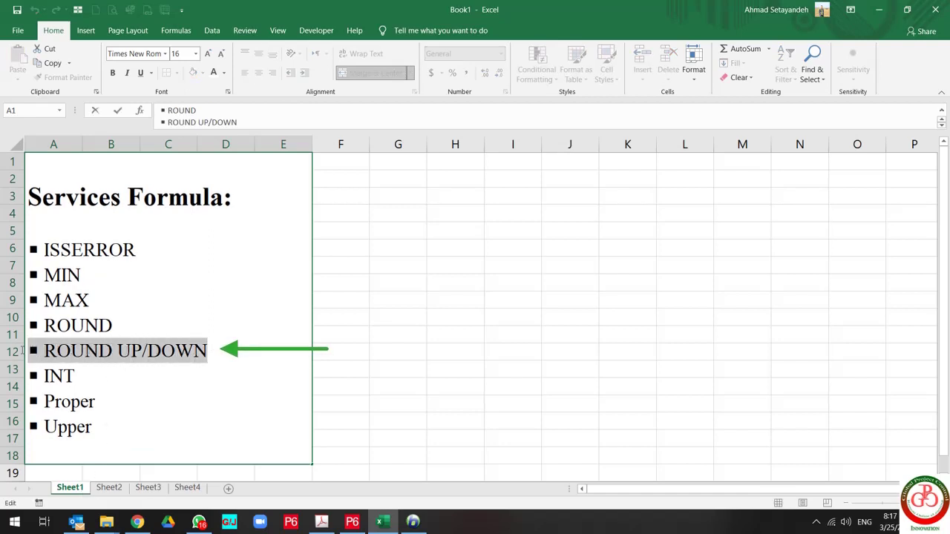
left_click(335, 354)
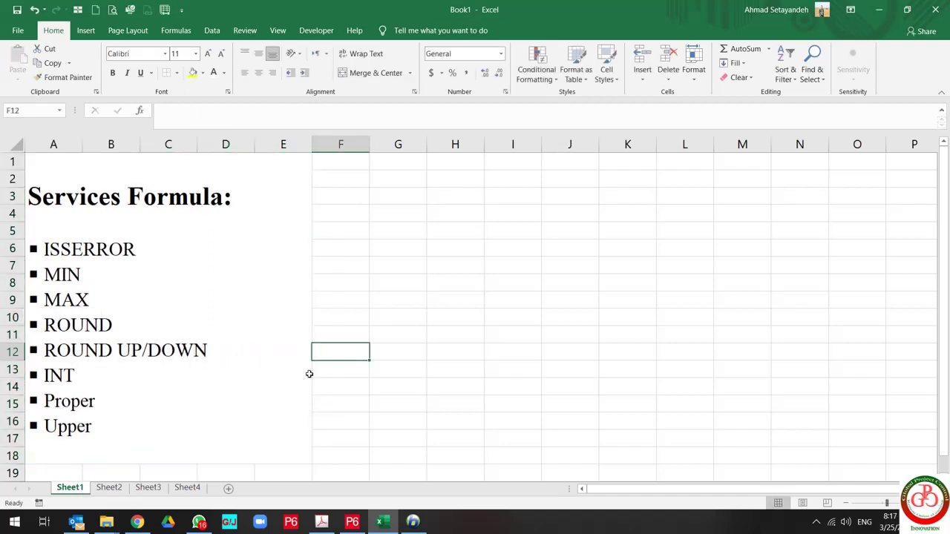
left_click(108, 488)
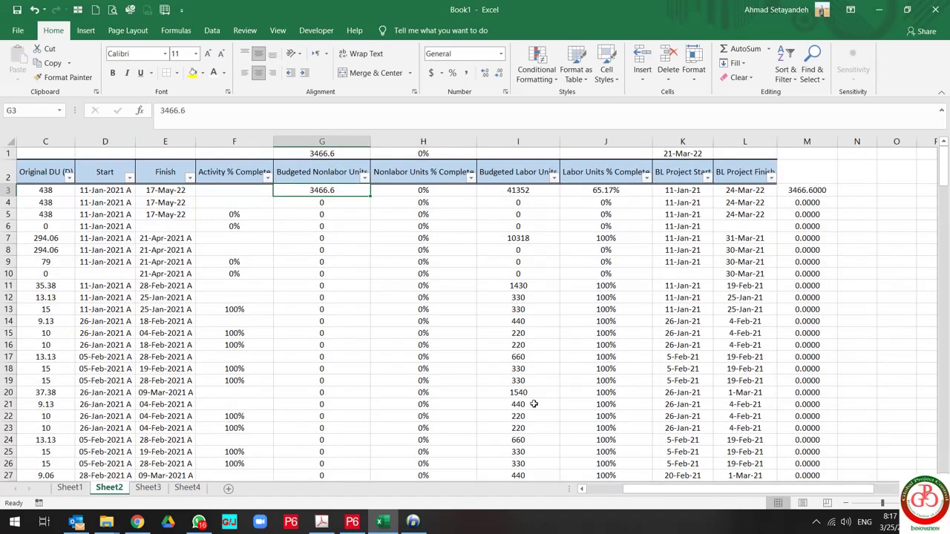
Replace the formula in M3 with =ROUNDUP(G3,0) and fill it down column M
left_click(798, 192)
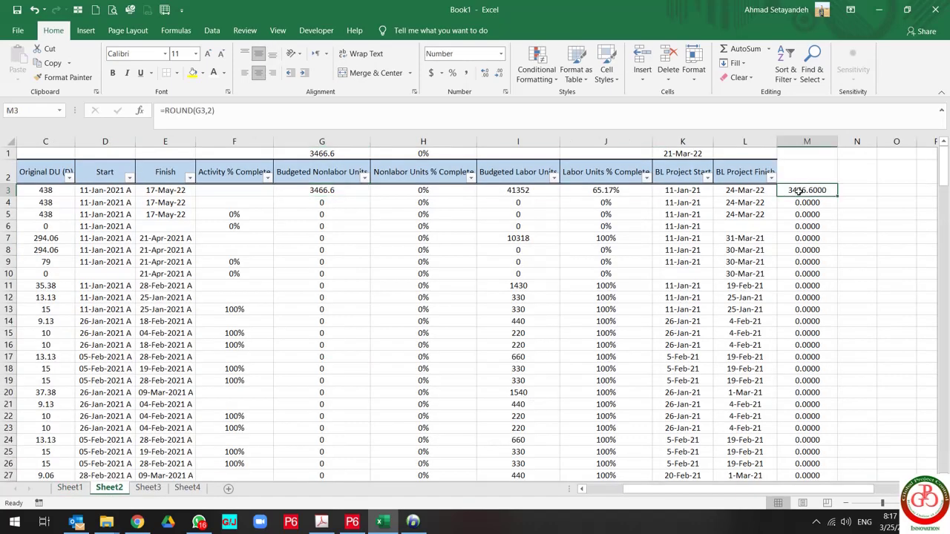
left_click(237, 110)
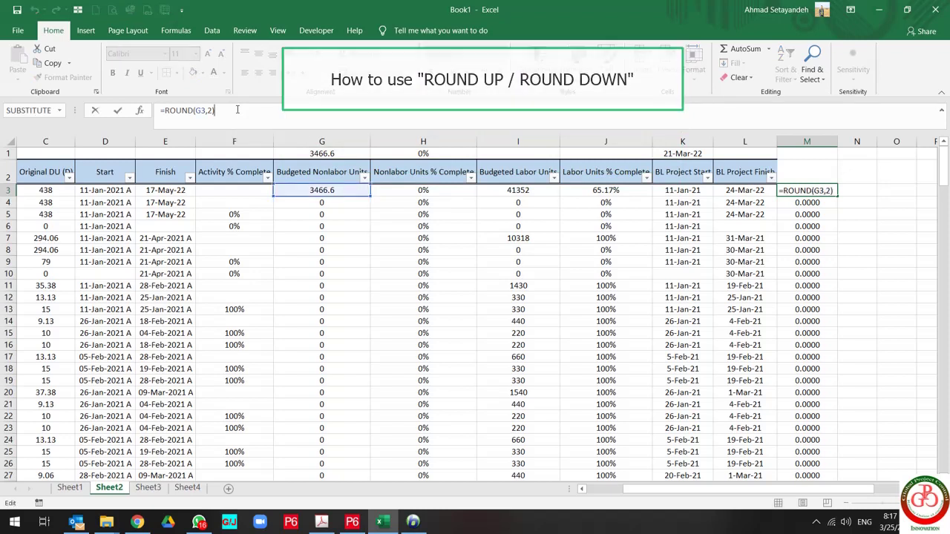
key("BackSpace")
key("BackSpace")
key("BackSpace")
key("BackSpace")
key("BackSpace")
key("BackSpace")
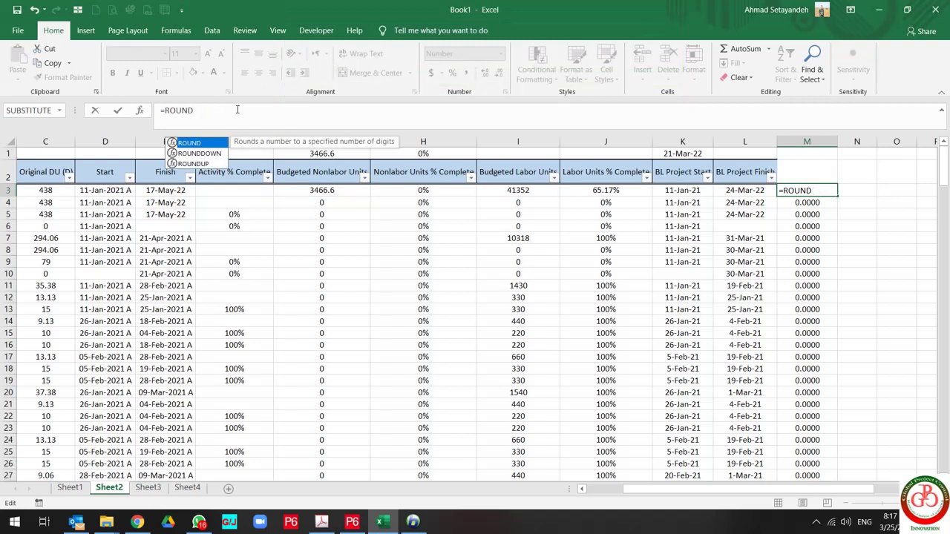
double_click(194, 163)
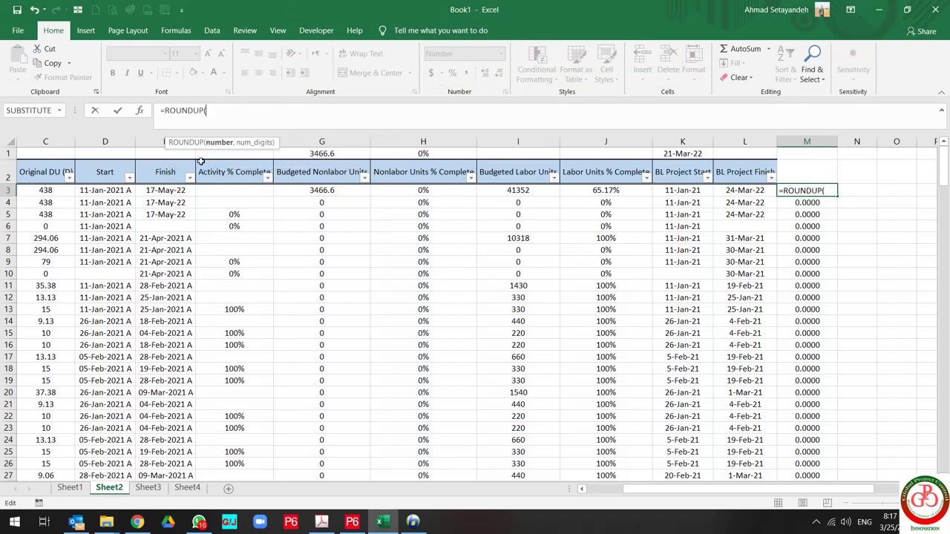
left_click(332, 191)
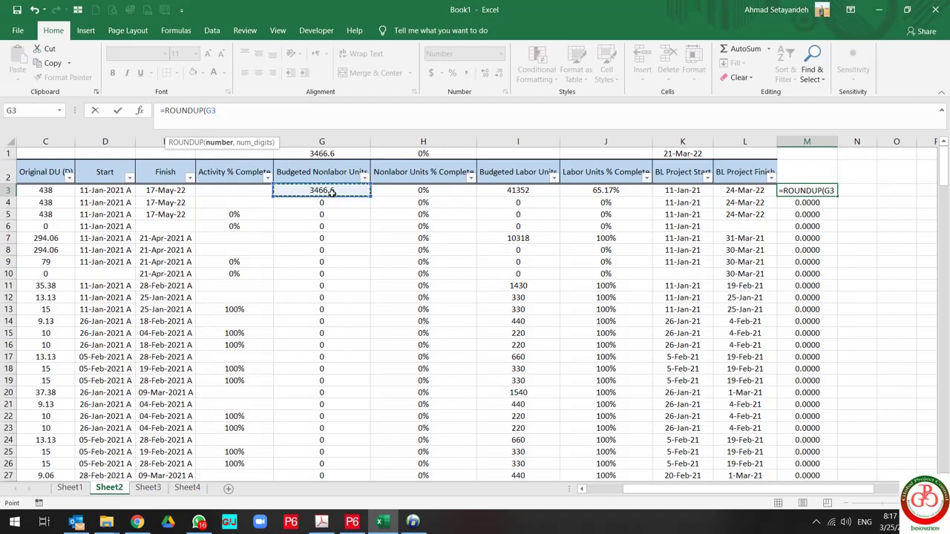
type(",")
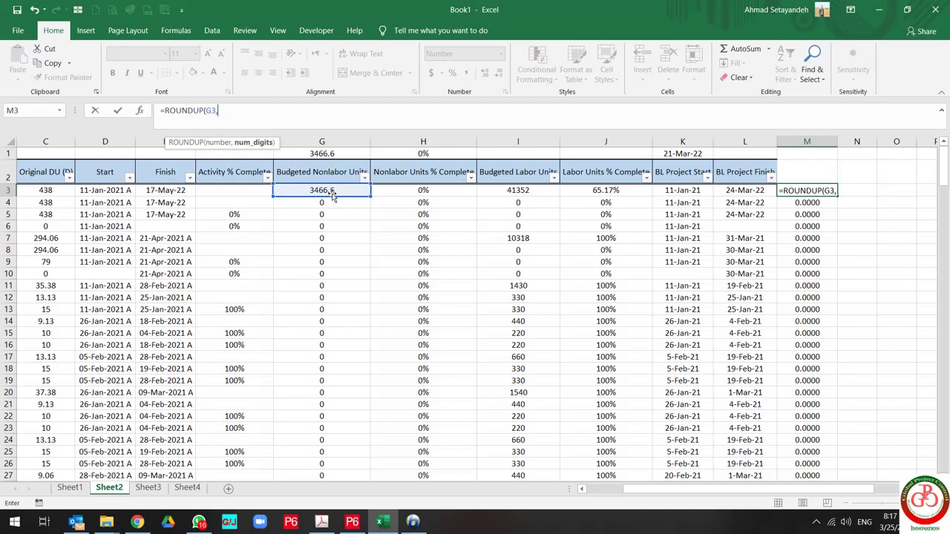
type("0")
key("ctrl+Return")
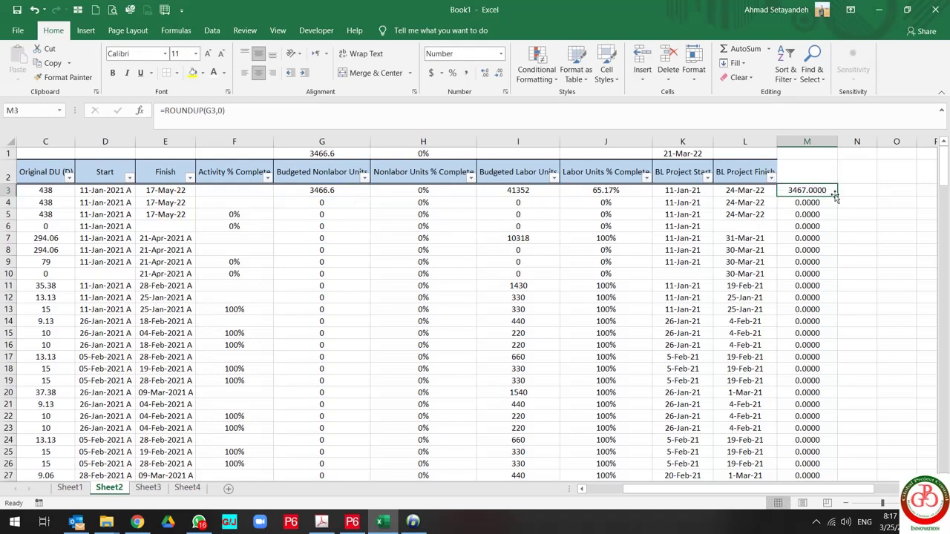
double_click(839, 197)
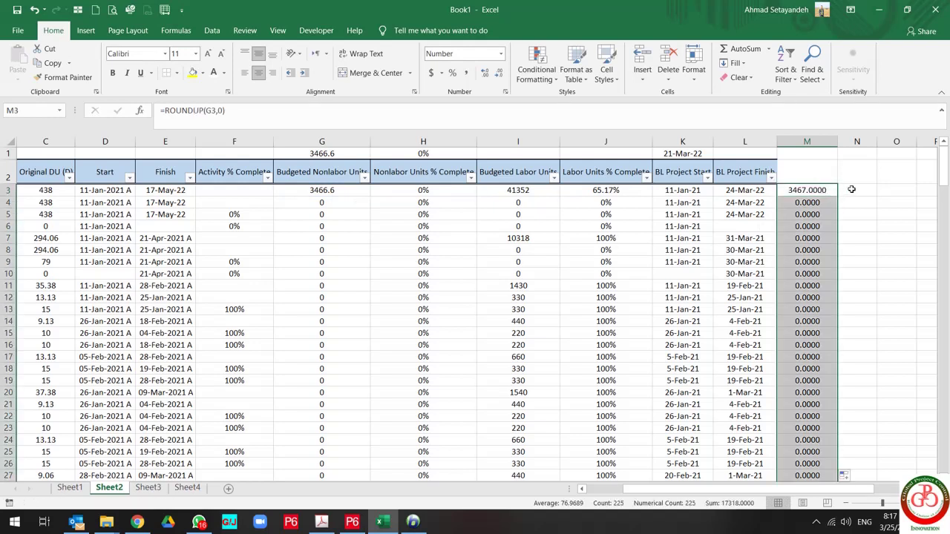
Enter =ROUNDDOWN(G3,0) in N3, with column N widened, and fill the formula down the column
left_click(855, 188)
left_click_drag(878, 141, 895, 141)
type("=")
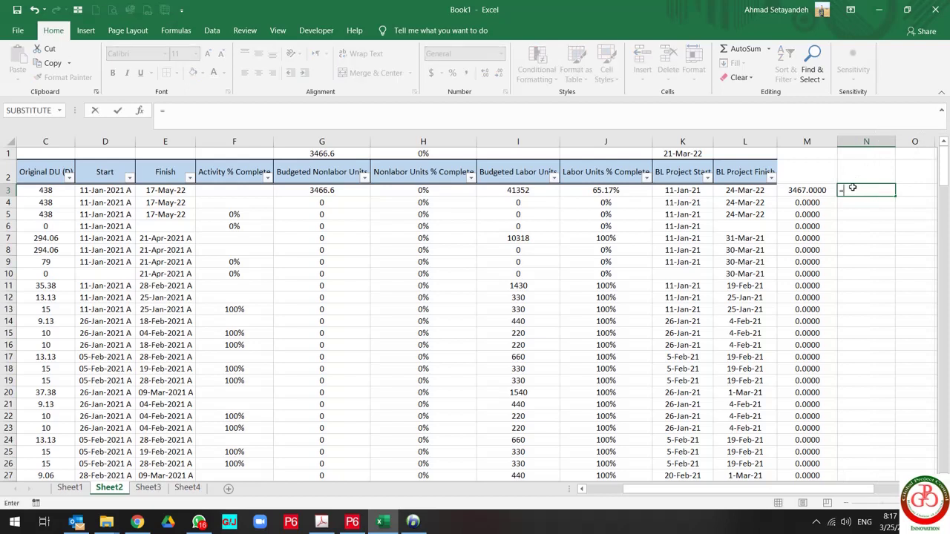
type("roun")
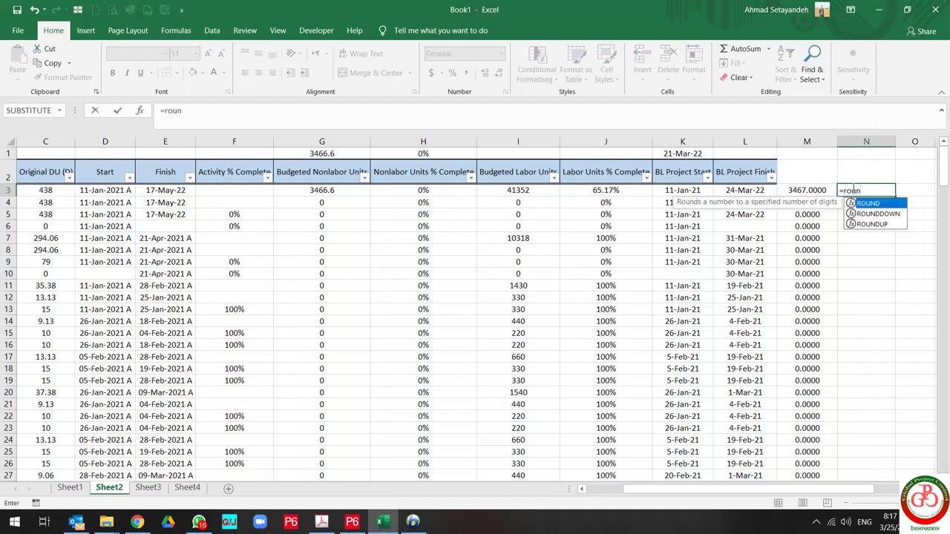
type("ddo")
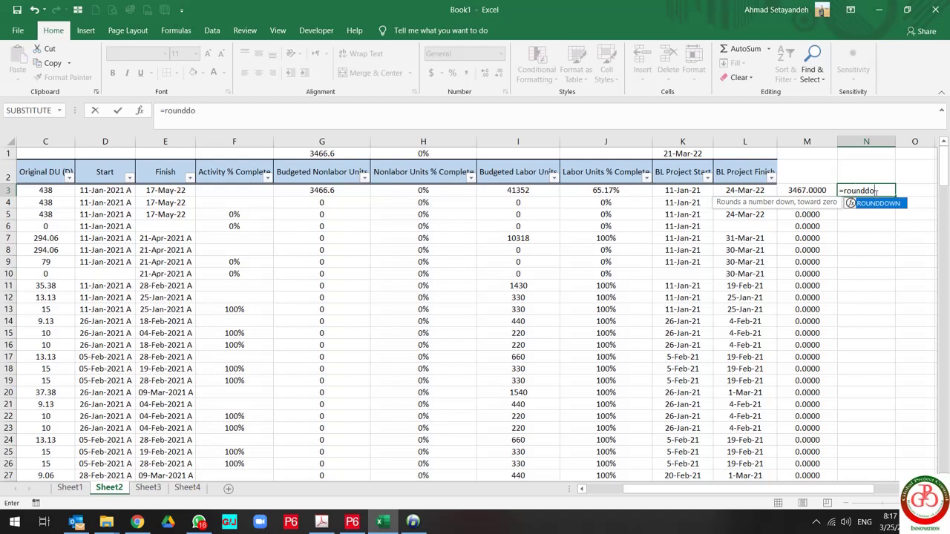
double_click(879, 203)
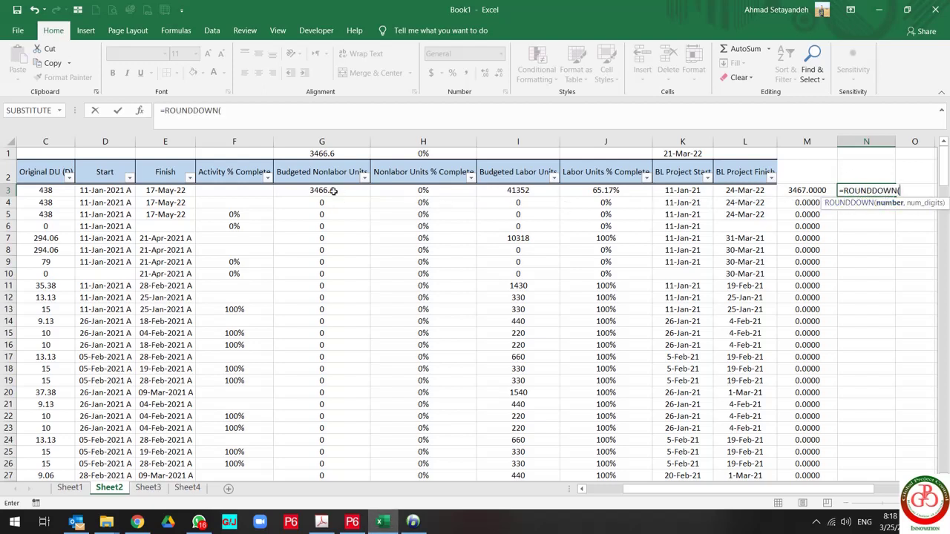
left_click(331, 189)
type(",")
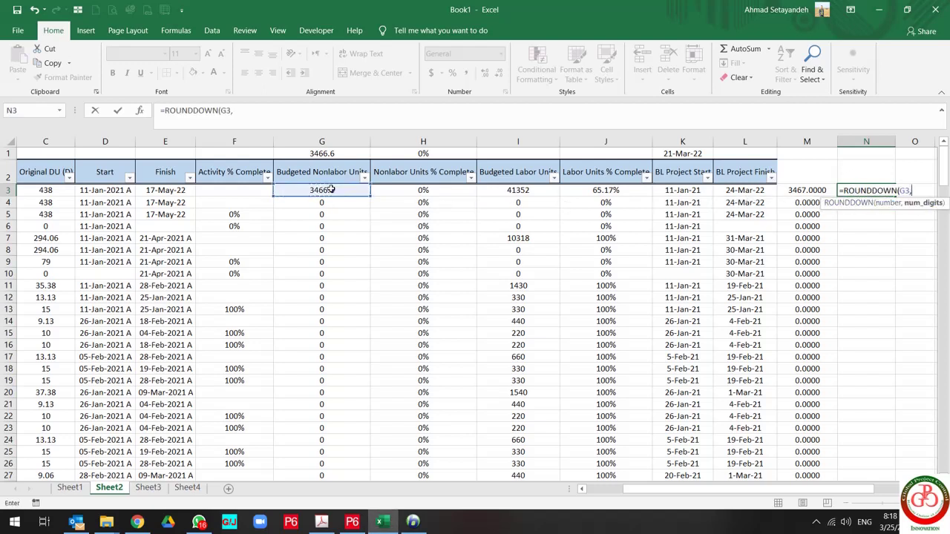
type("0)")
key("Return")
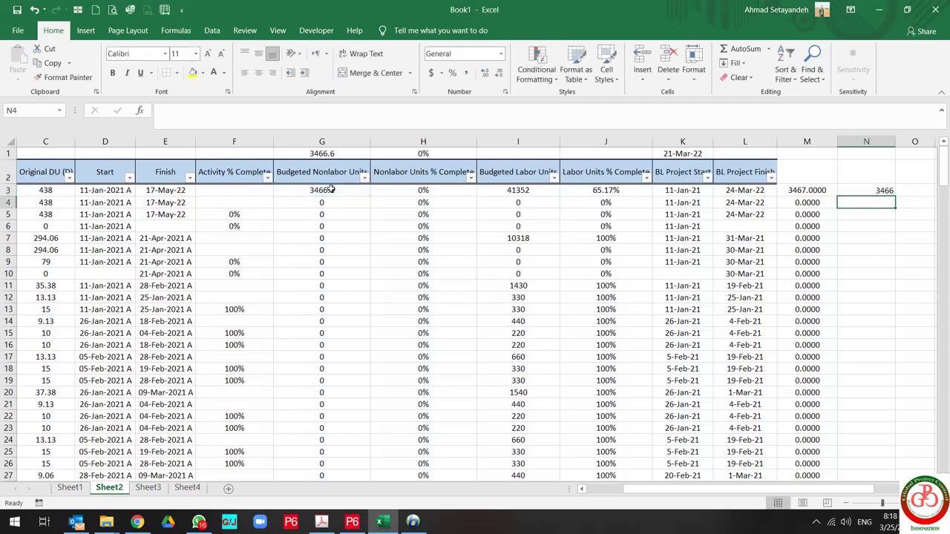
left_click(859, 189)
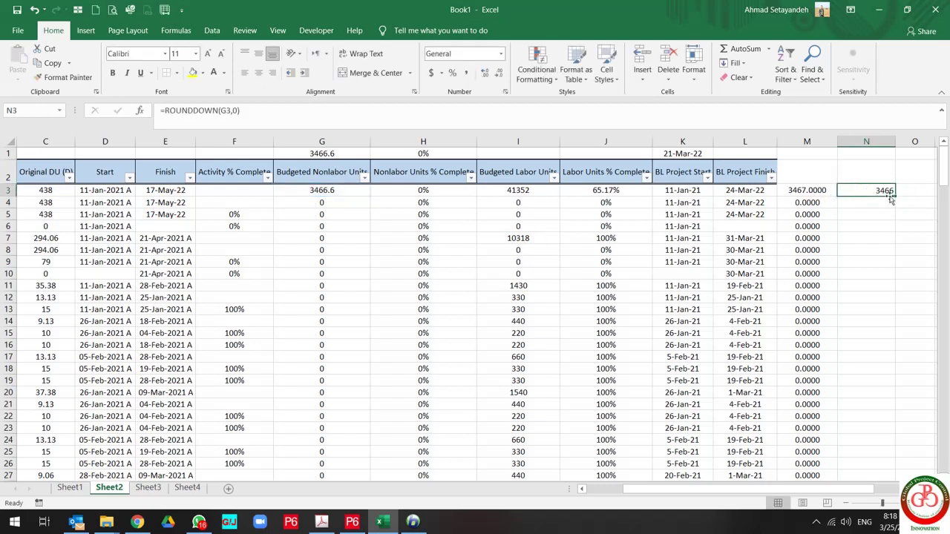
double_click(895, 192)
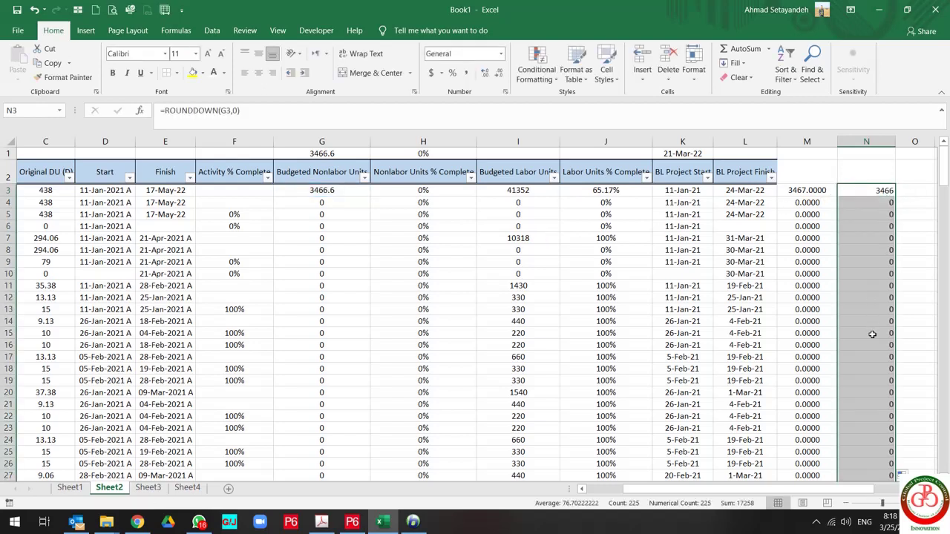
Total the rounded-up values in M2 with =SUM(M3:M227) and copy the formula to N2 for the rounded-down values
left_click(819, 174)
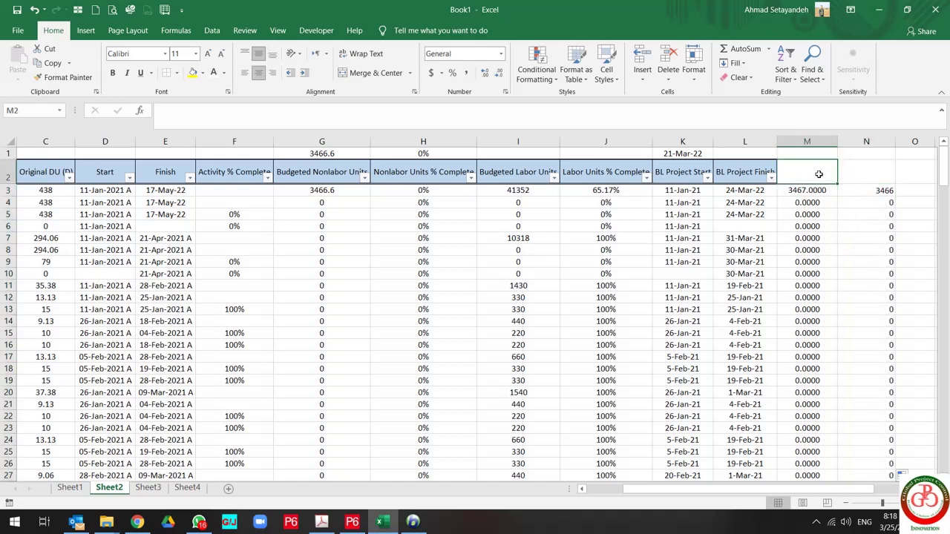
type("=sum(")
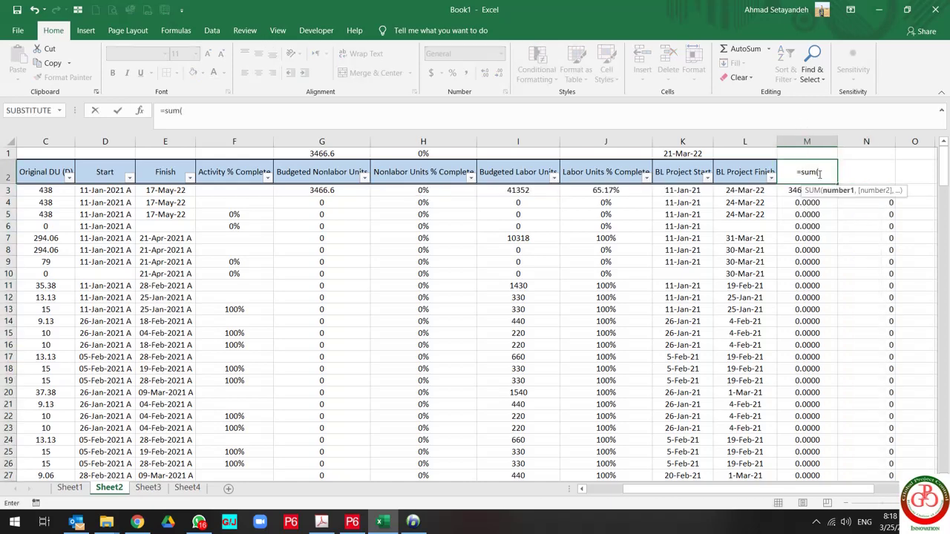
key("Down")
key("ctrl+shift+Down")
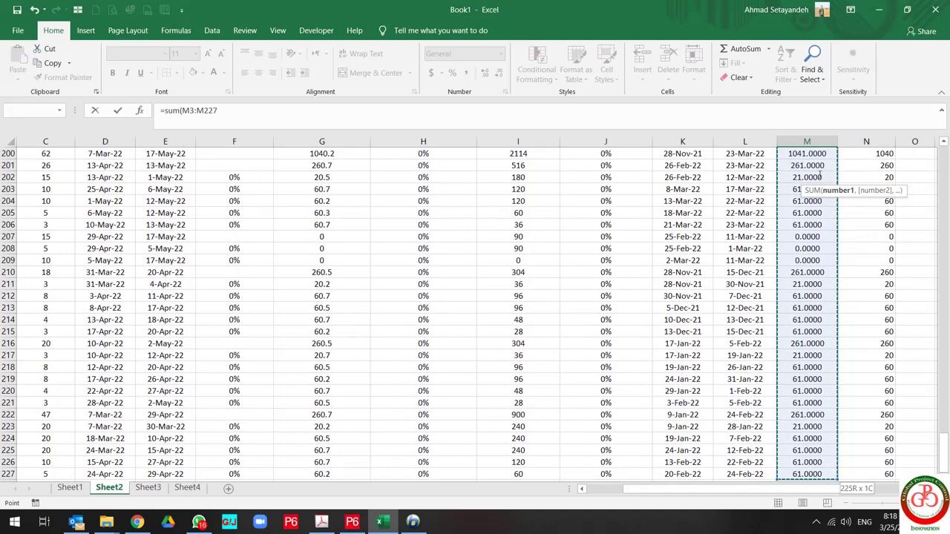
key("Return")
key("Up")
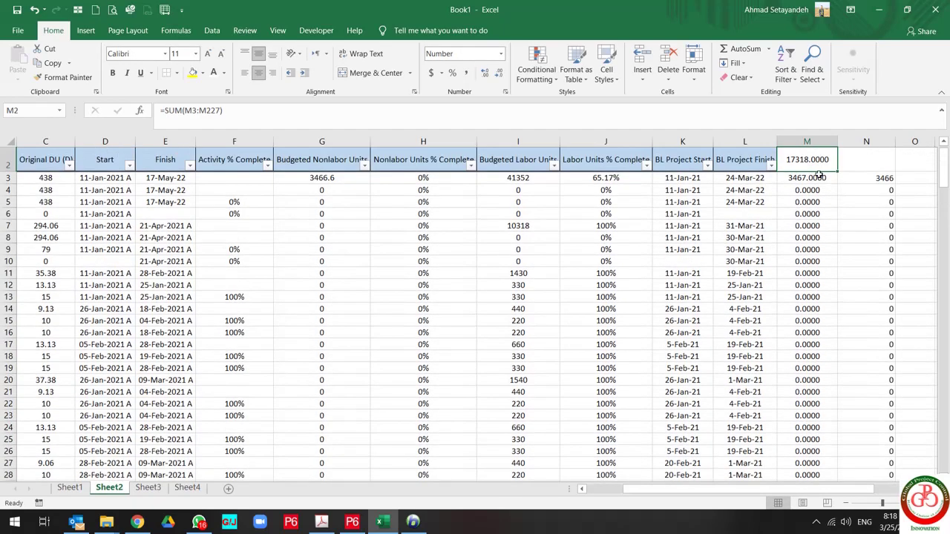
key("ctrl+c")
key("Right")
key("ctrl+v")
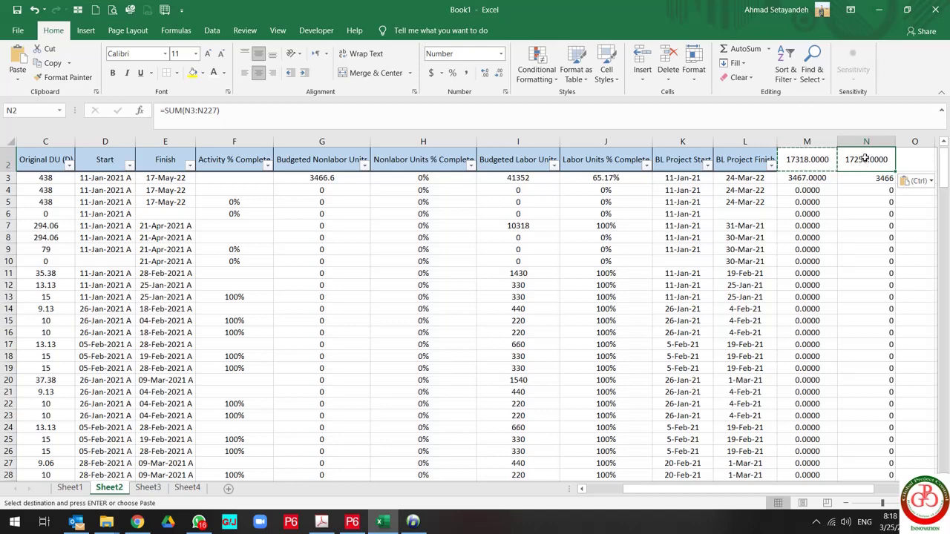
Compare the totals and formulas of columns M and N, and review the INT entry in the Services Formula list on Sheet1
left_click_drag(866, 158, 813, 161)
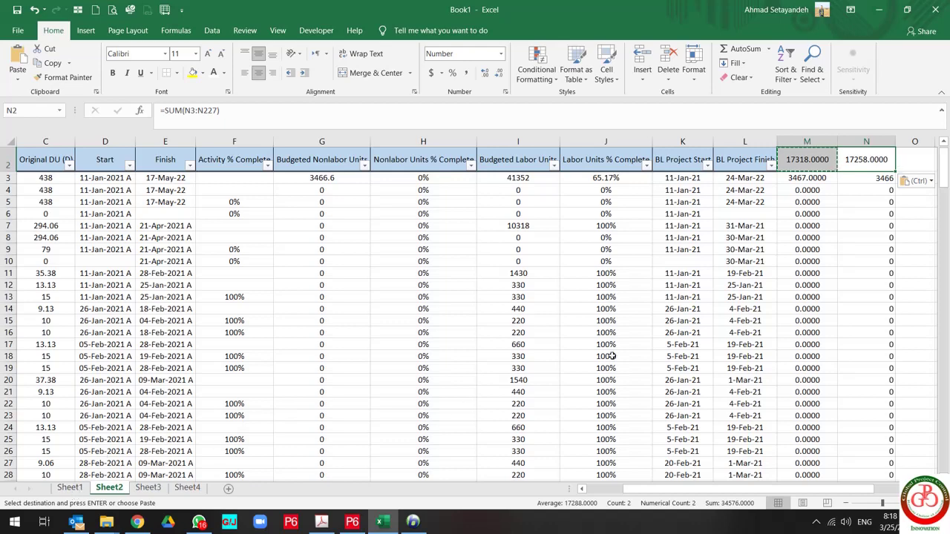
left_click(809, 178)
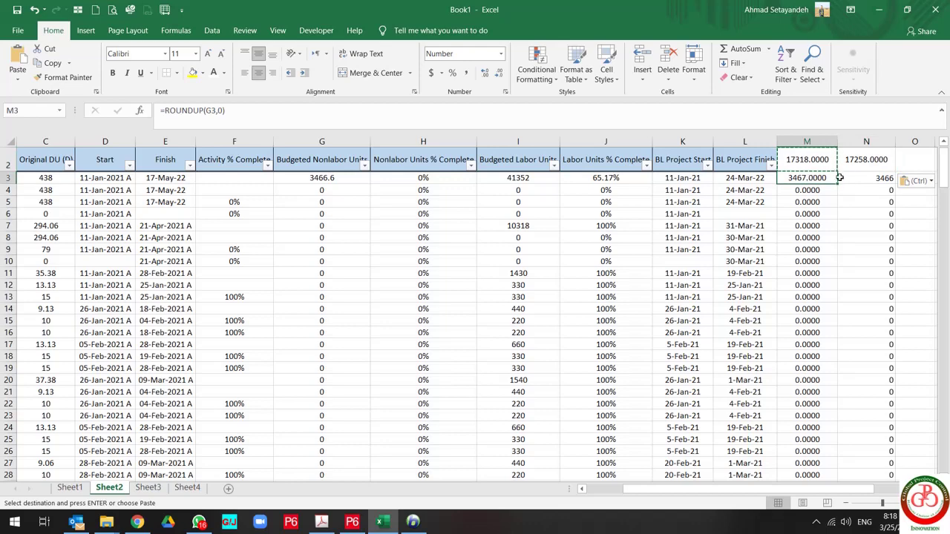
left_click(877, 178)
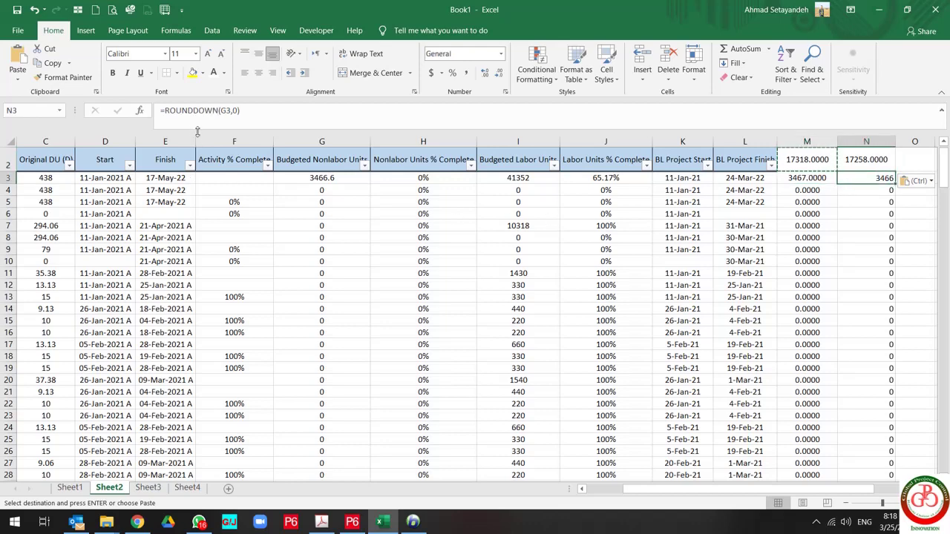
left_click(70, 488)
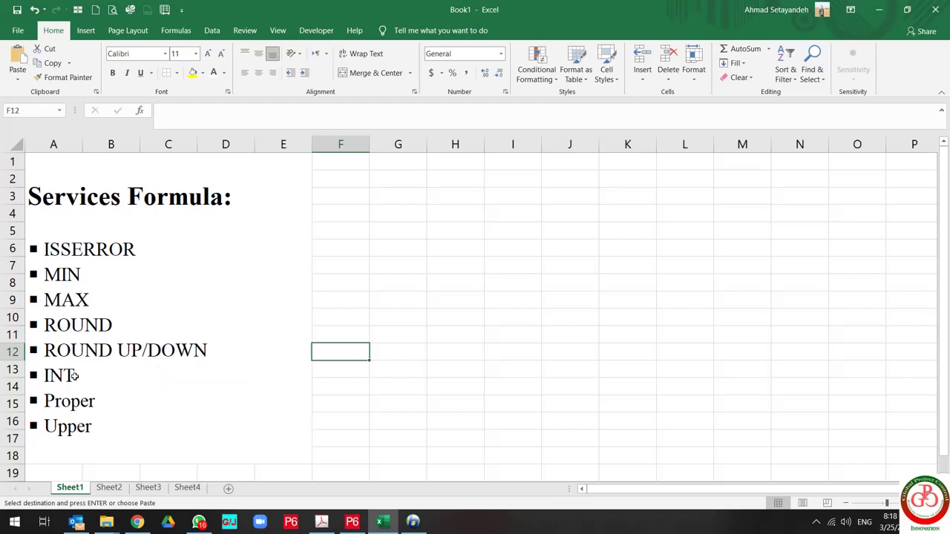
left_click(111, 492)
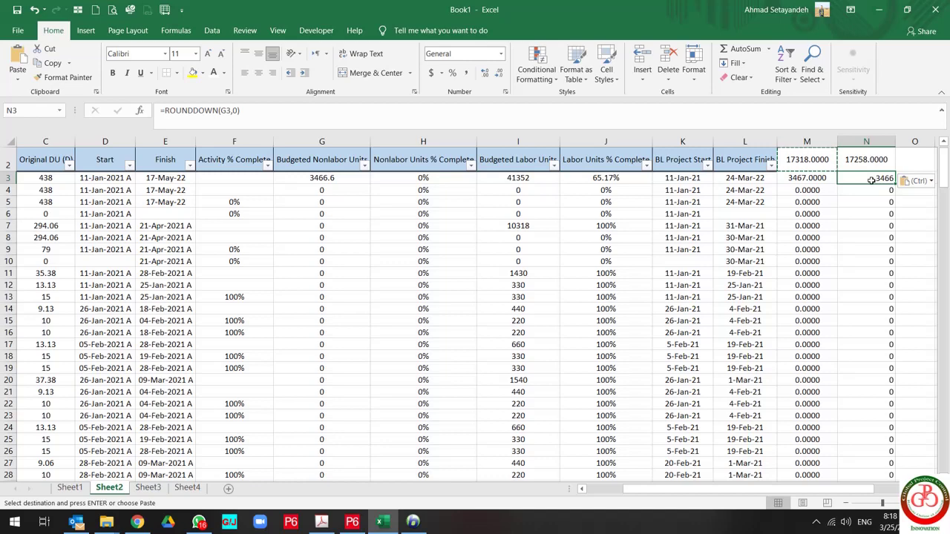
Enter =INT(G3) in O3 on Sheet2 and fill the formula down column O
key("Right")
scroll(871, 181, "right", 1)
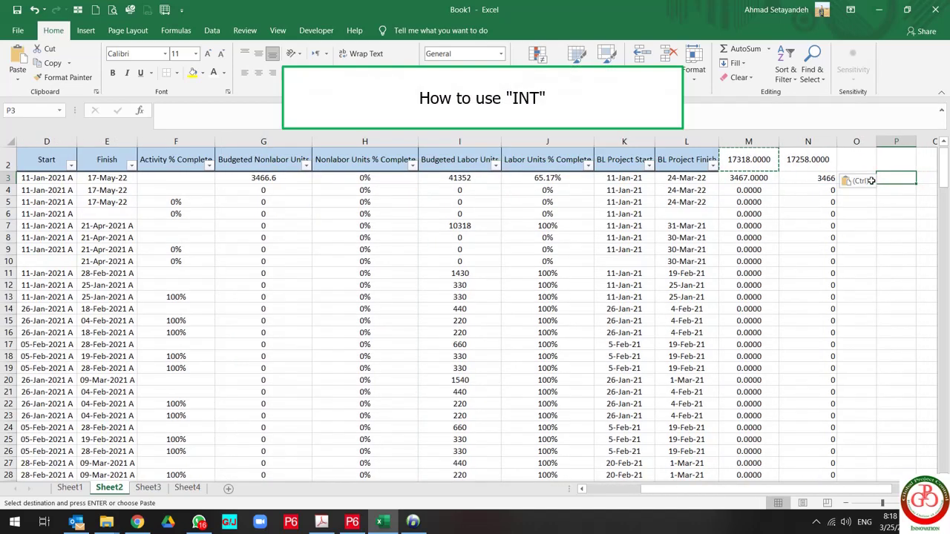
type("=int(")
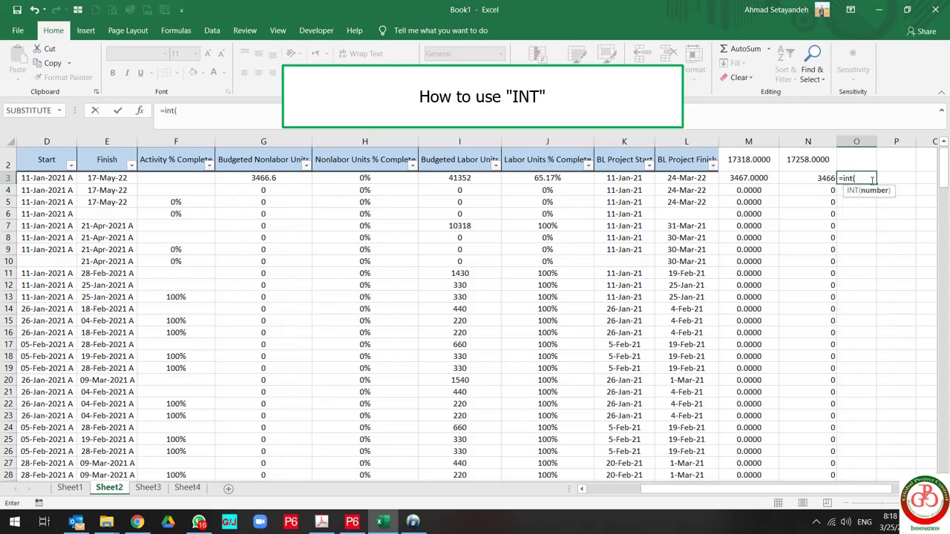
key("Left")
key("Left")
key("Left")
key("Left")
key("Left")
key("Left")
key("Left")
key("Left")
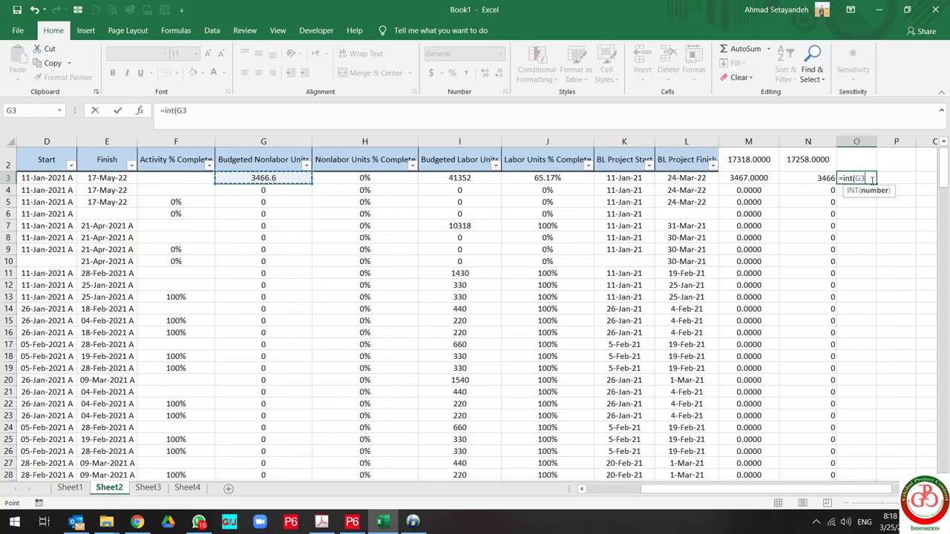
key("ctrl+Return")
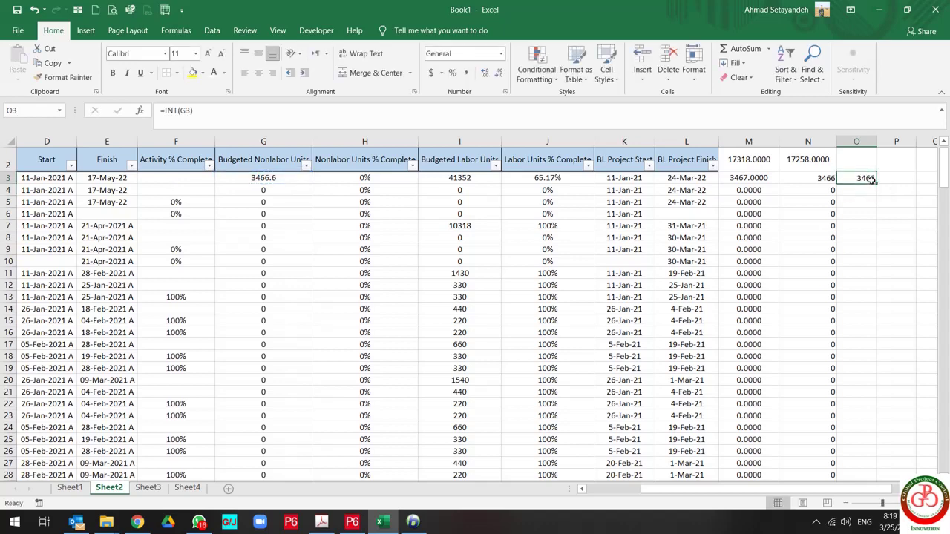
double_click(877, 184)
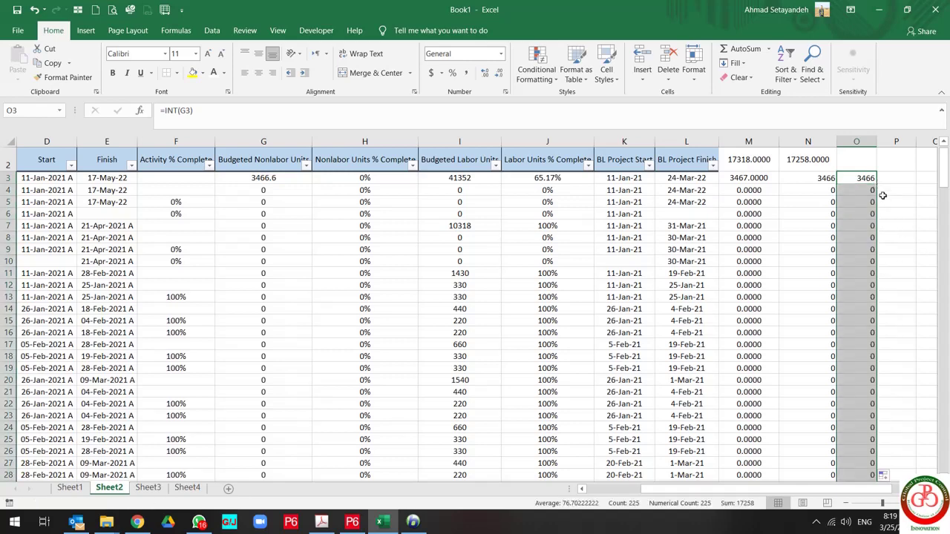
Review the Proper entry in the Services Formula list on Sheet1 and return to Sheet2
left_click(815, 161)
key("ctrl+Page_Up")
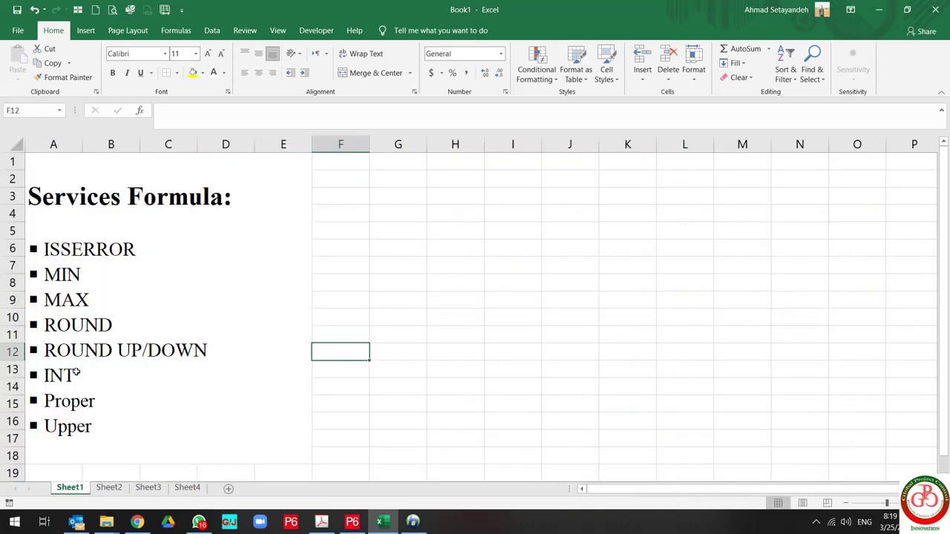
left_click(81, 377)
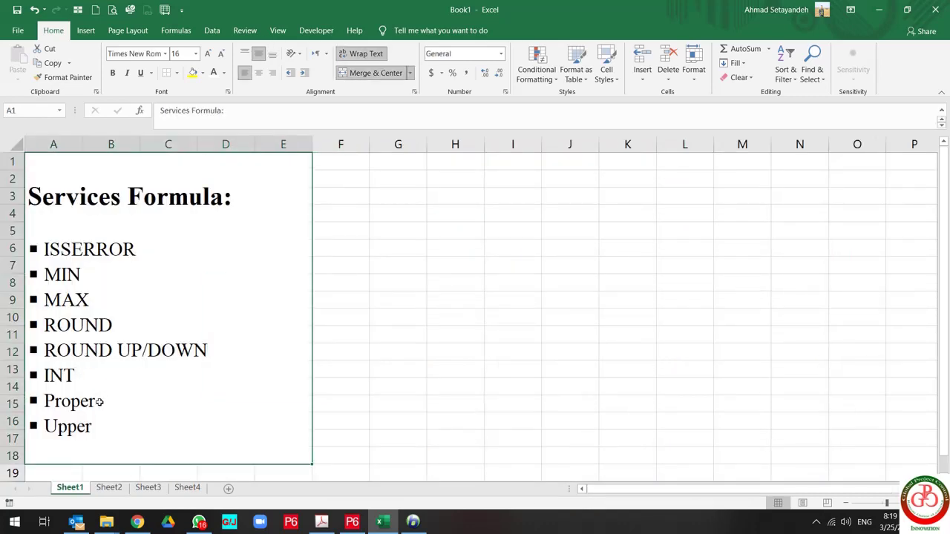
double_click(98, 402)
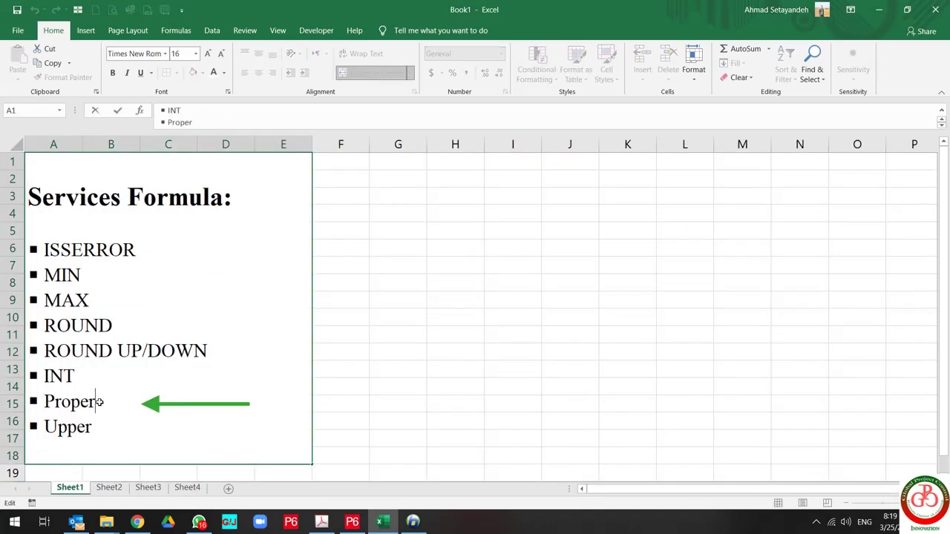
left_click_drag(95, 402, 25, 402)
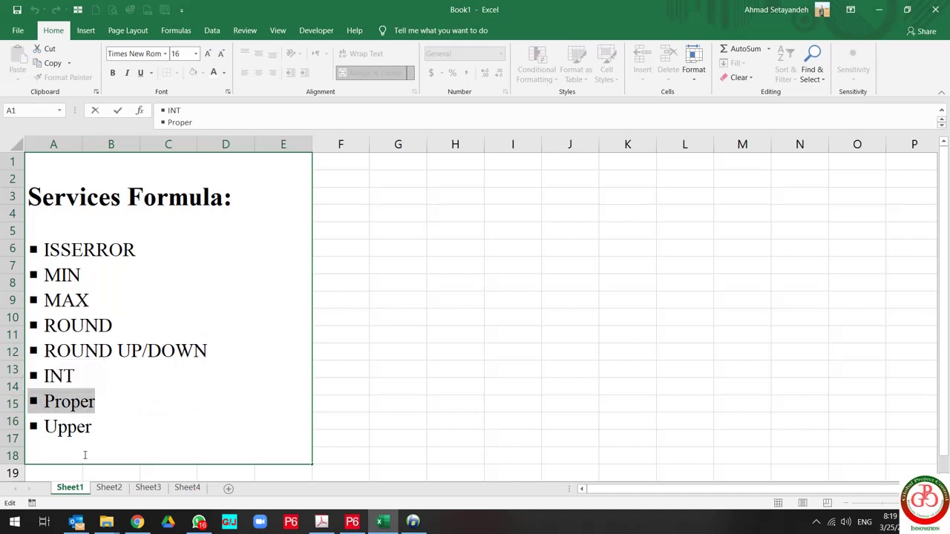
left_click(108, 488)
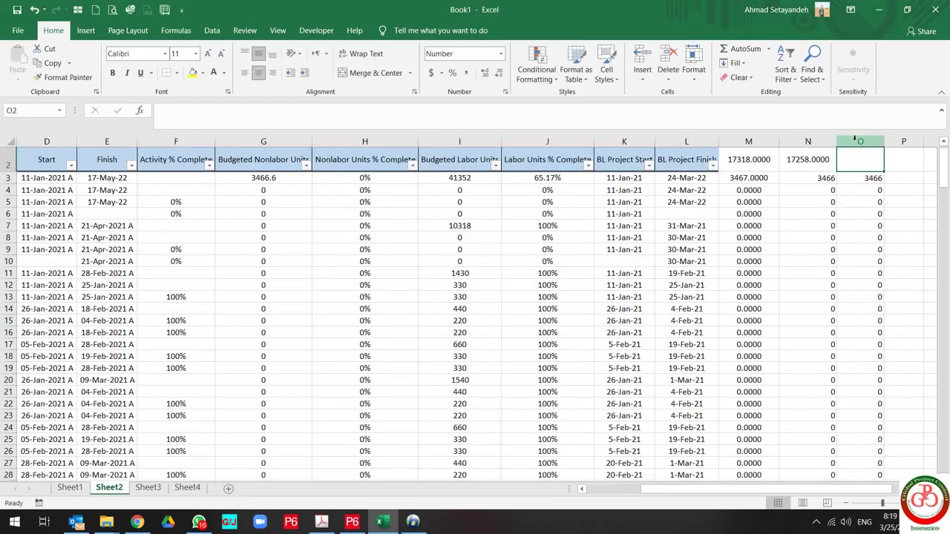
Hide columns C through O and widen column P beside the Activity Name column
left_click_drag(860, 141, 405, 141)
right_click(405, 141)
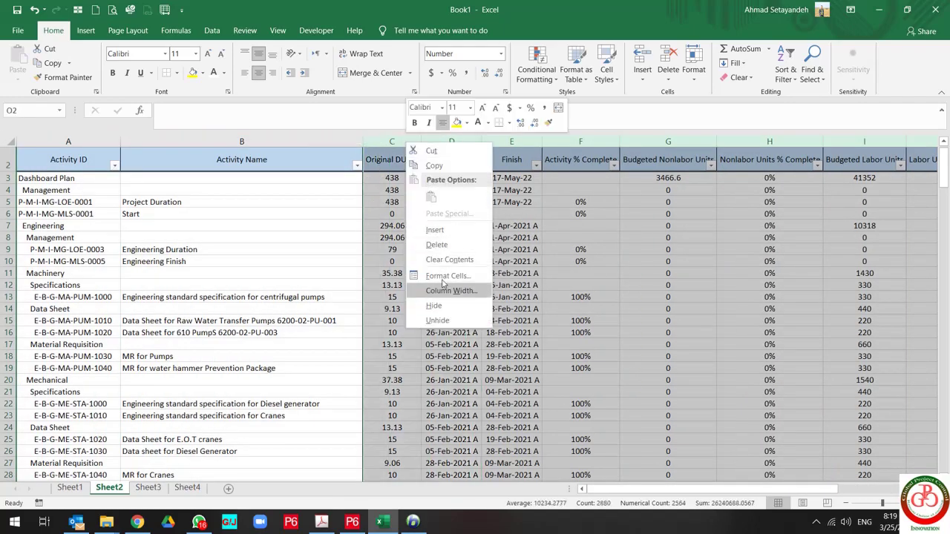
left_click(444, 307)
left_click(350, 248)
scroll(91, 215, "left", 5)
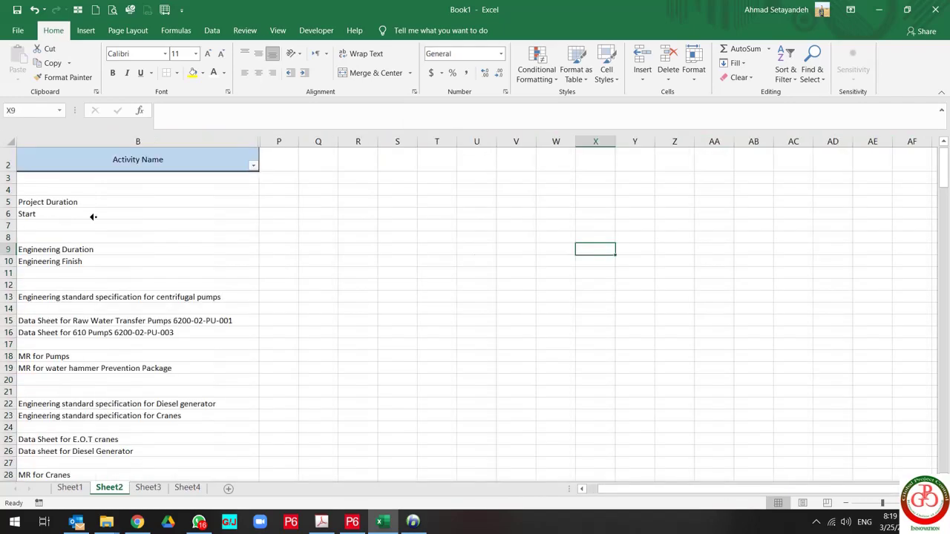
left_click(378, 195)
left_click_drag(402, 141, 691, 141)
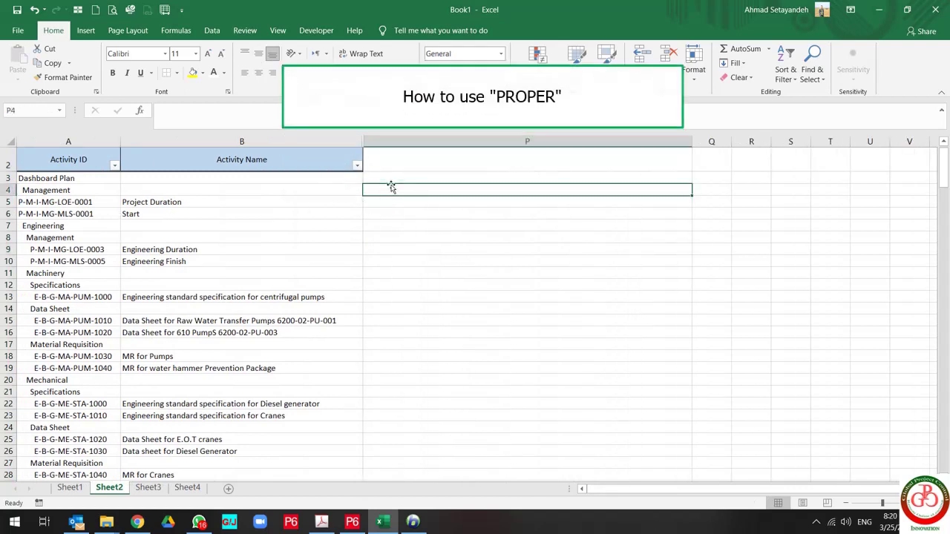
Filter the Activity Name column to exclude the blank rows, with P5 as the active cell
key("Down")
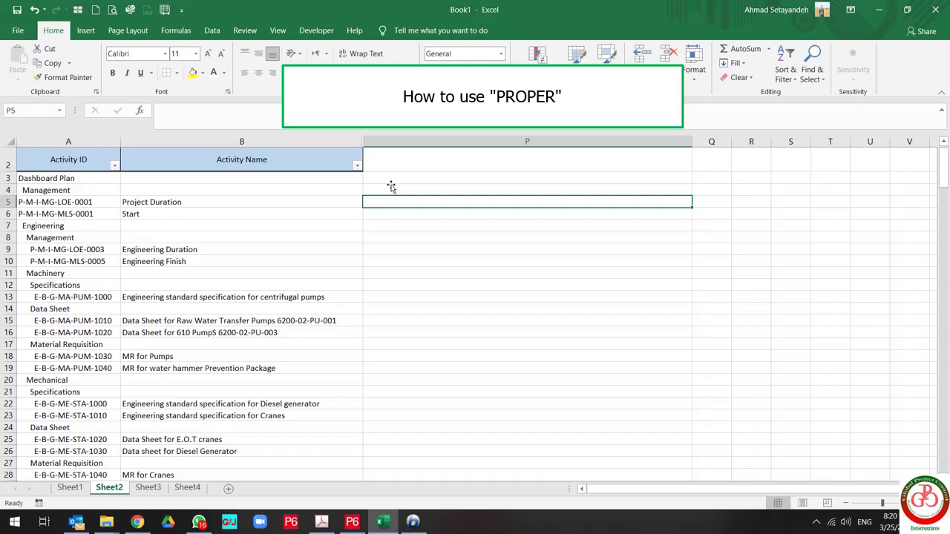
left_click(357, 167)
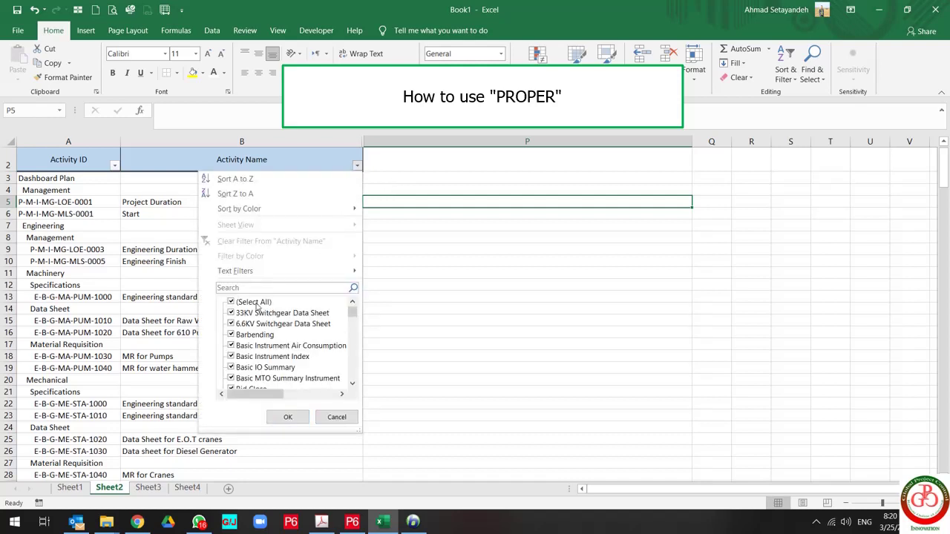
scroll(252, 342, "down", 15)
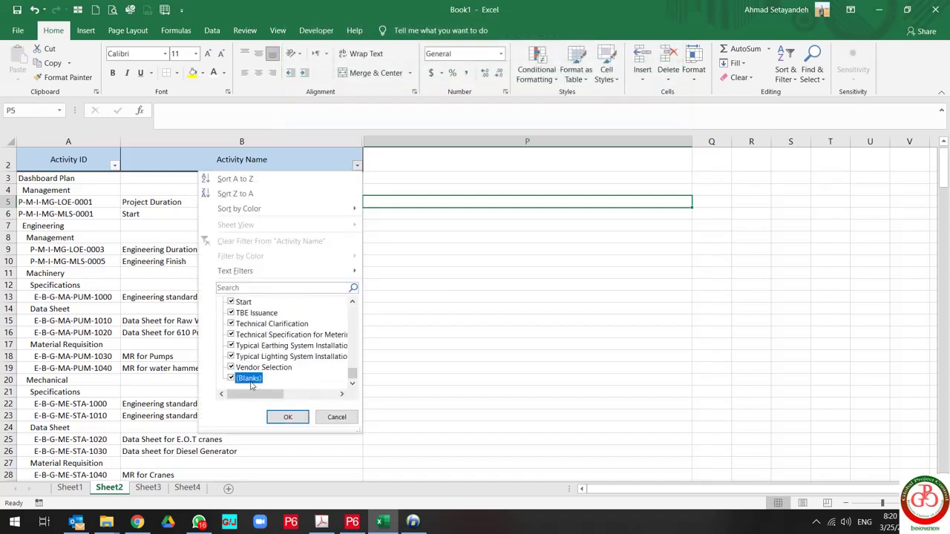
left_click(288, 416)
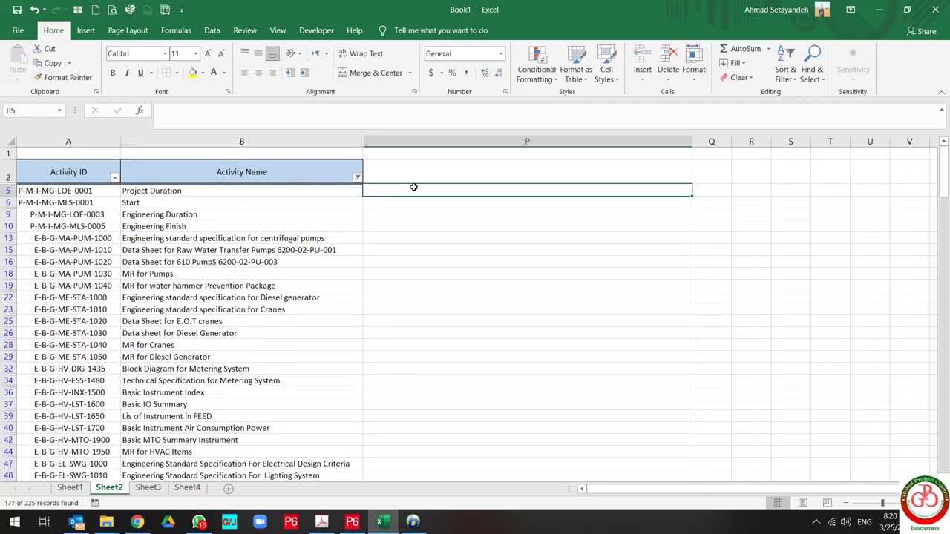
Enter =PROPER(B13) in P13 beside the centrifugal pumps Activity Name
key("Left")
key("Down")
key("Down")
key("Down")
key("Down")
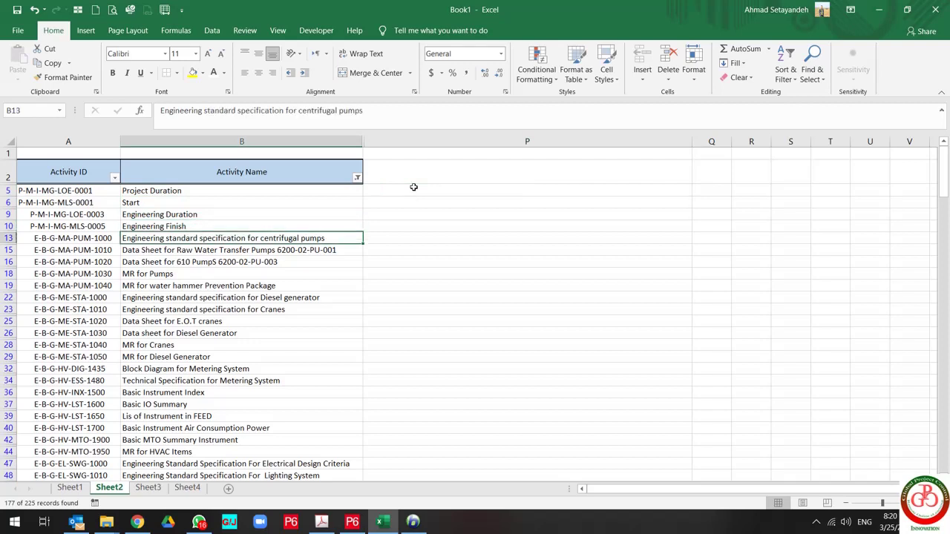
key("Right")
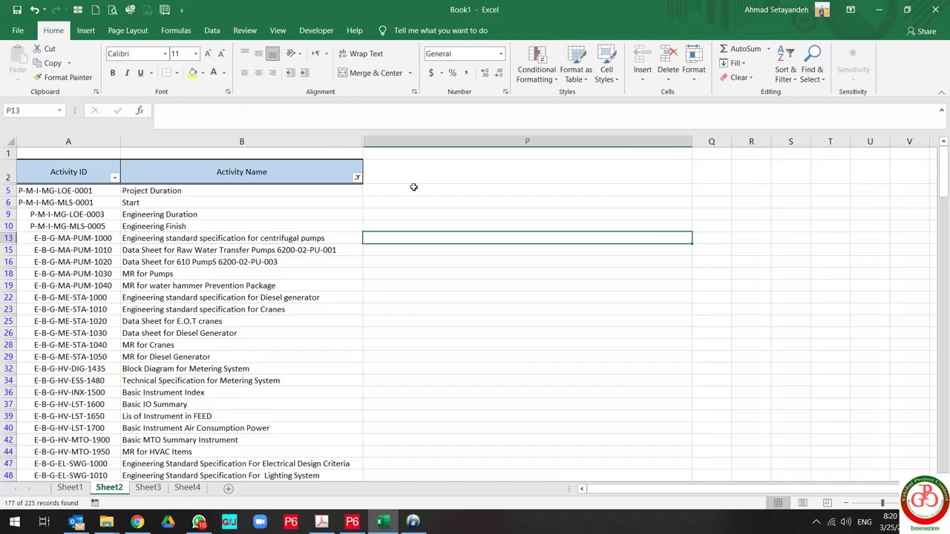
type("=prop")
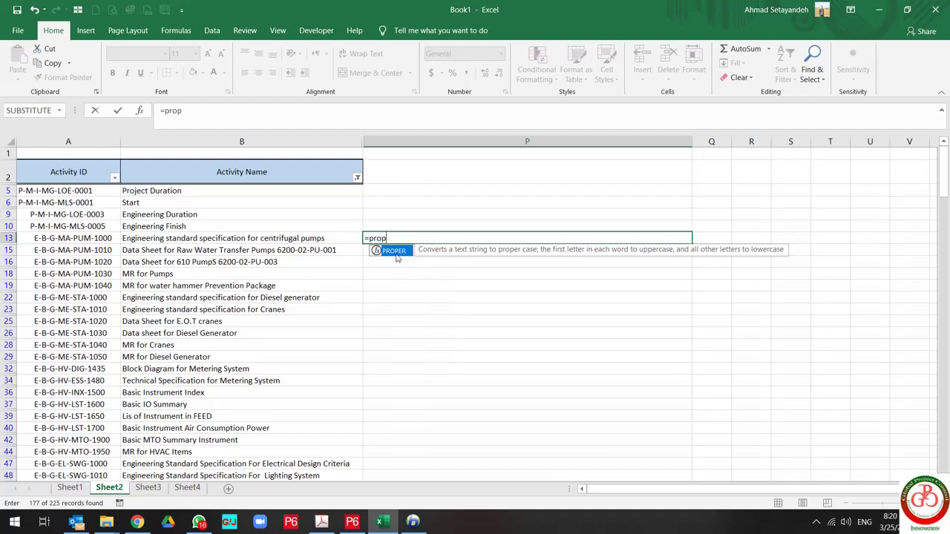
key("Tab")
left_click(334, 240)
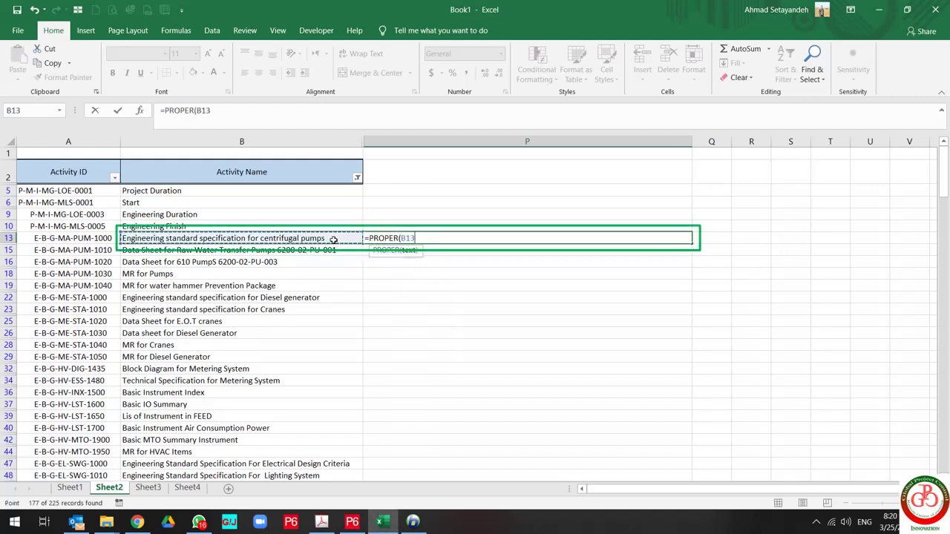
type(")")
key("Return")
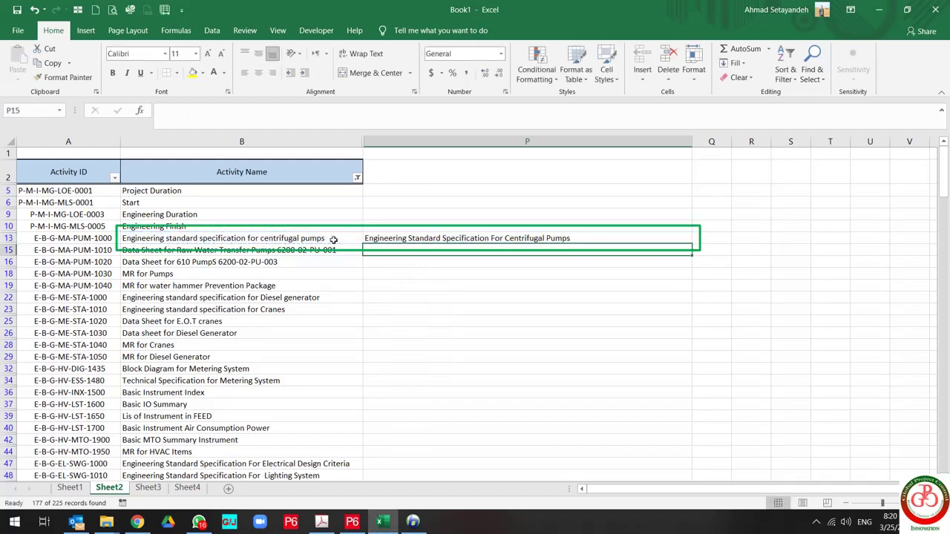
Copy the PROPER formula from P13 and paste it into the visible rows of P5:P227
key("Up")
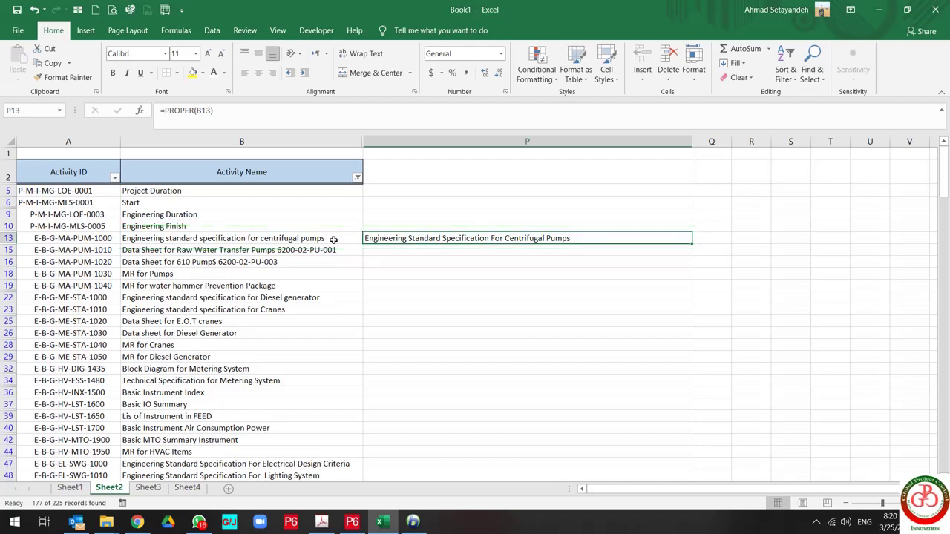
key("ctrl+c")
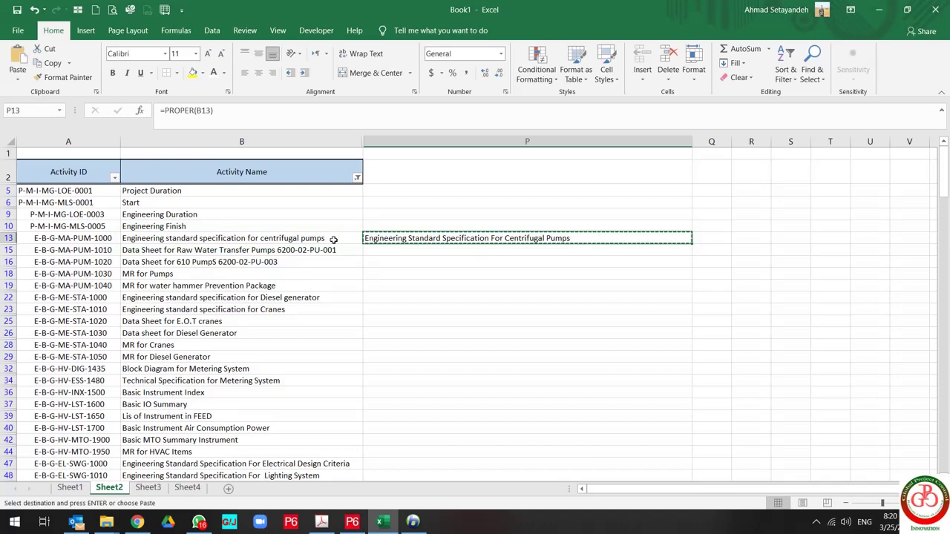
key("Up")
key("Up")
key("Up")
key("Up")
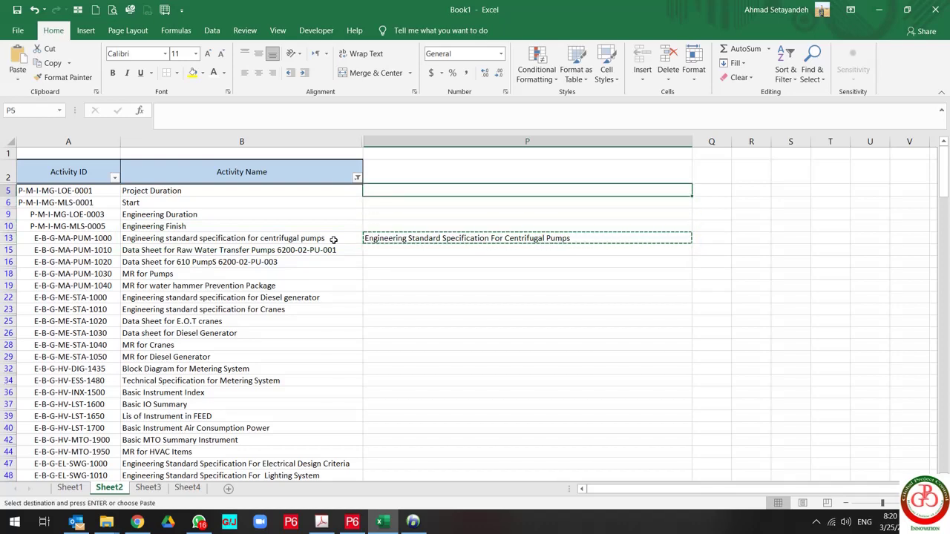
key("Left")
key("ctrl+Down")
key("Right")
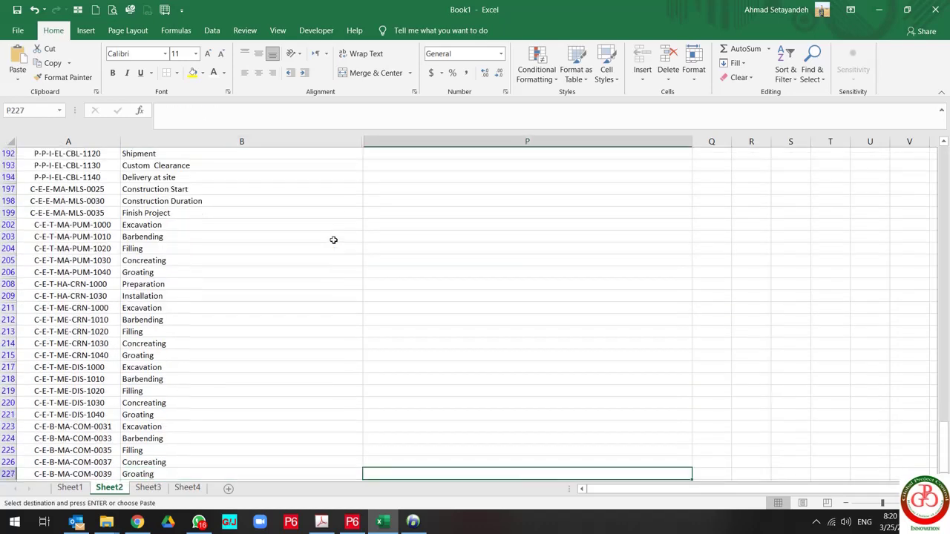
key("ctrl+shift+Up")
key("shift+Up")
key("shift+Up")
key("shift+Up")
key("shift+Up")
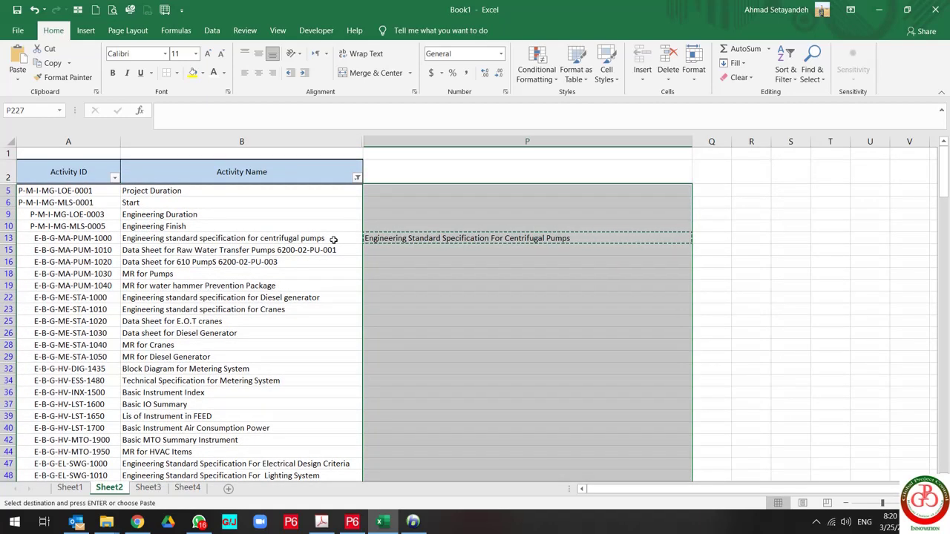
key("ctrl+v")
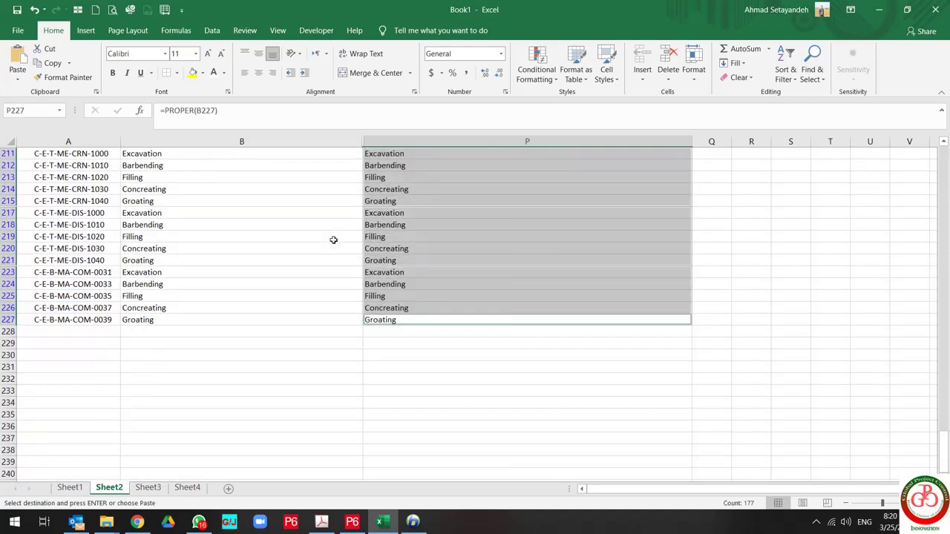
key("ctrl+Up")
key("Up")
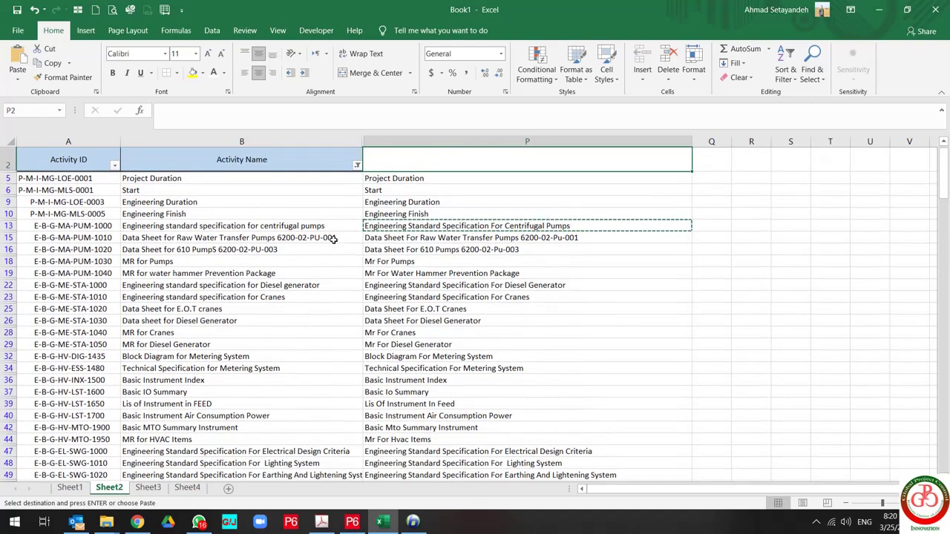
key("Down")
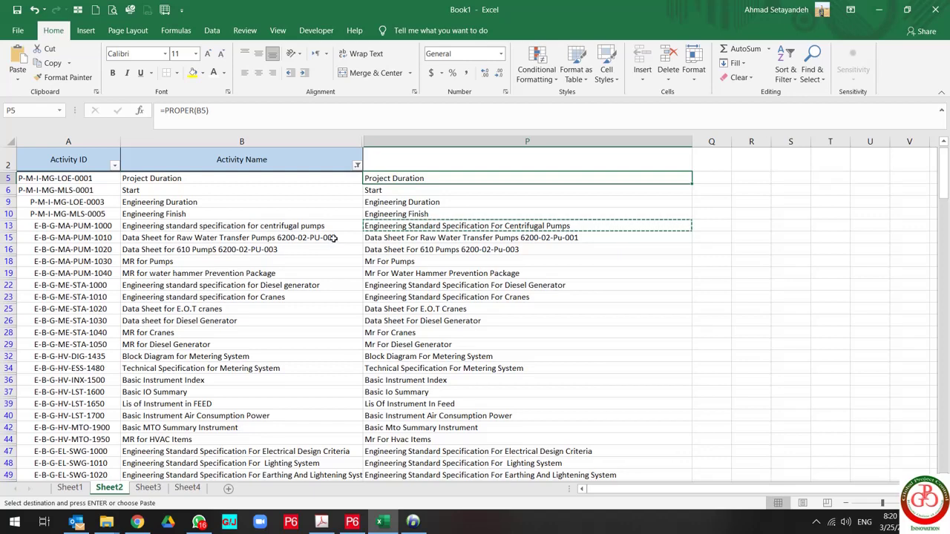
Enter the header PROPER in P2 and fill that cell with yellow
left_click(463, 160)
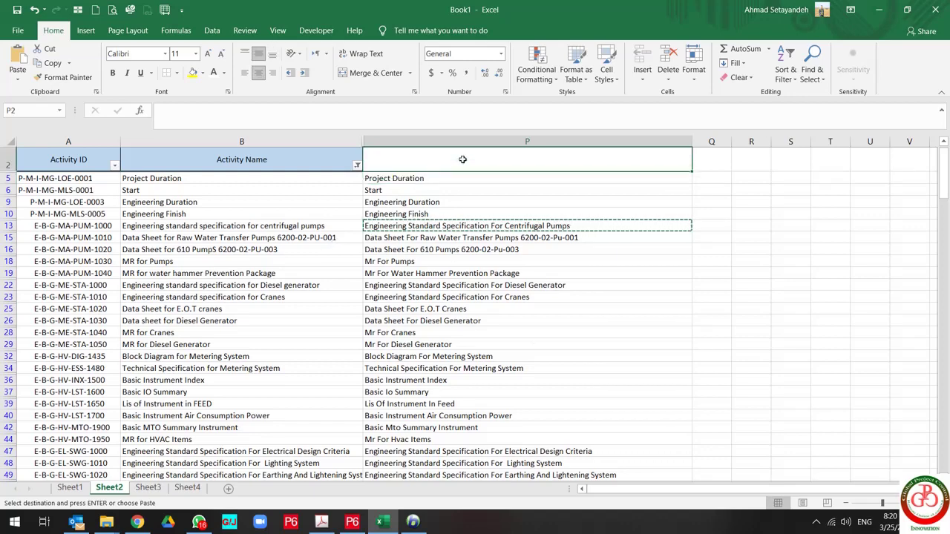
type("PROPR")
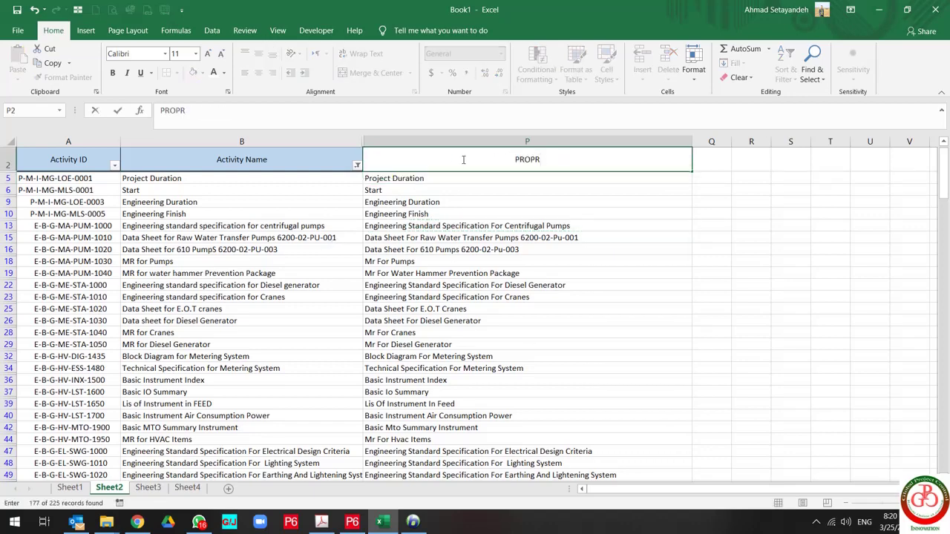
key("BackSpace")
key("BackSpace")
type("PERE")
key("BackSpace")
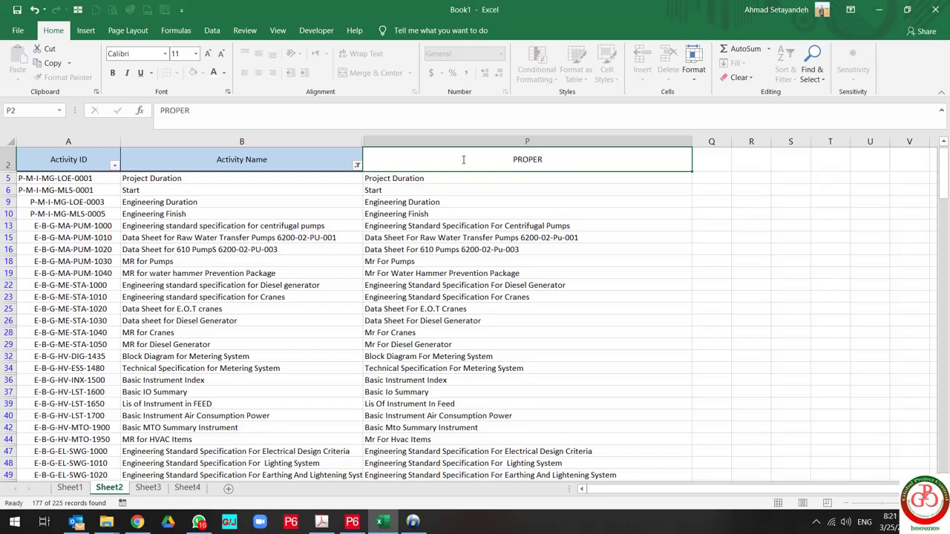
key("Return")
left_click(463, 160)
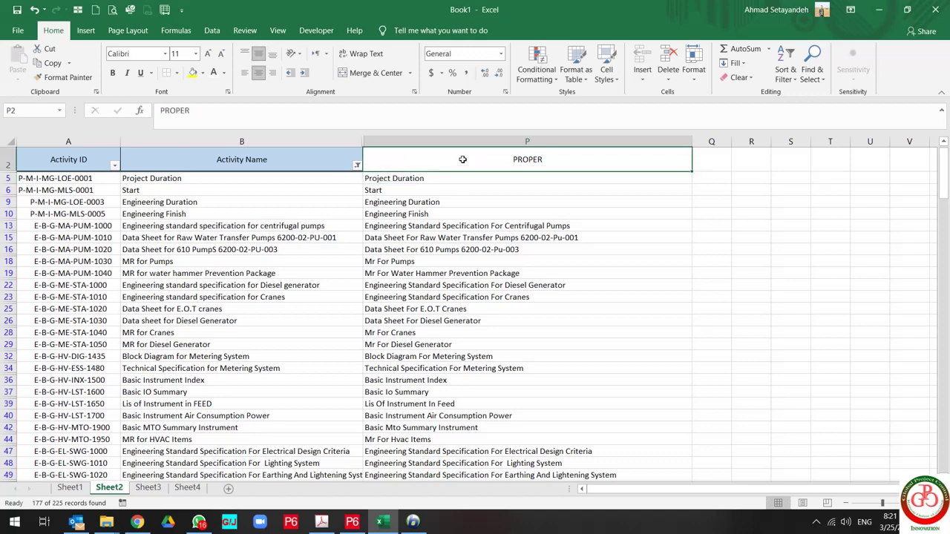
left_click(192, 72)
Widen column Q and enter the header UPPER in Q2
left_click_drag(731, 142, 899, 145)
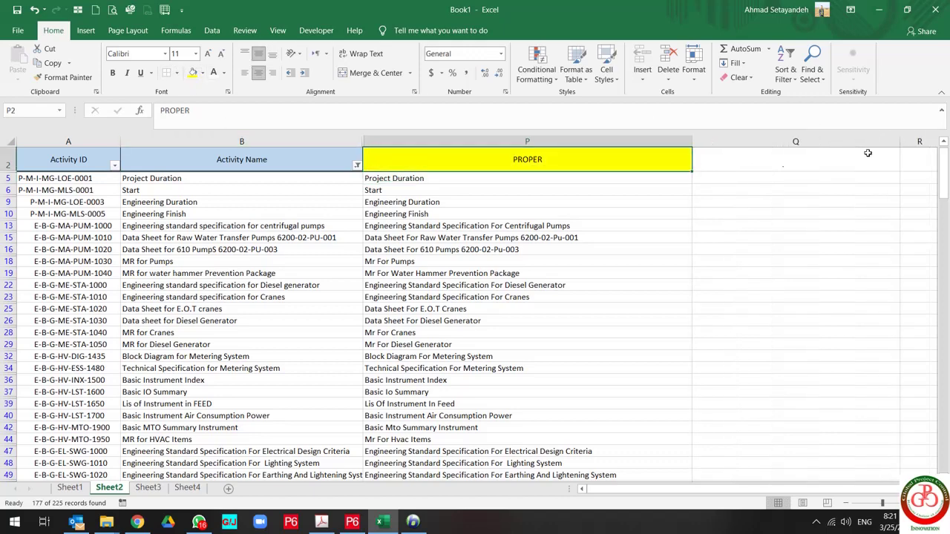
left_click(756, 164)
type("UPPER")
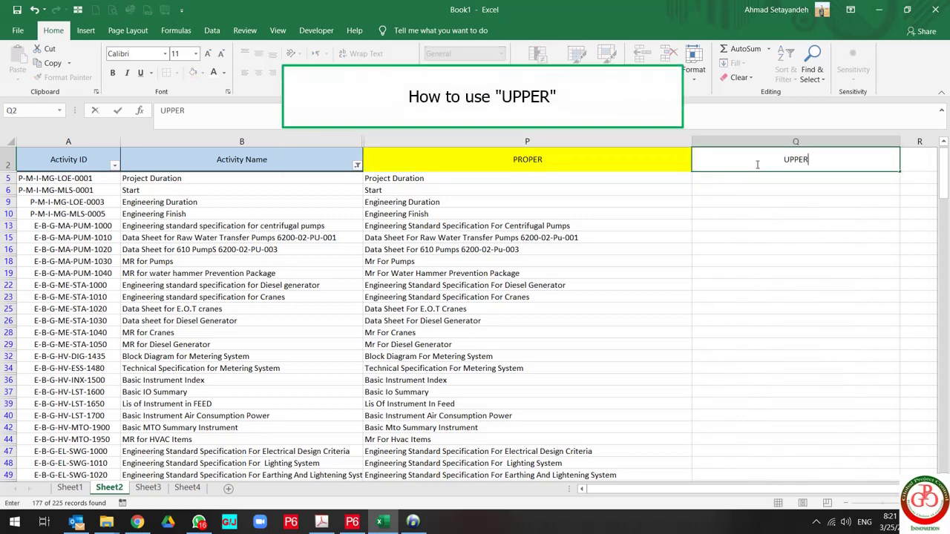
key("Return")
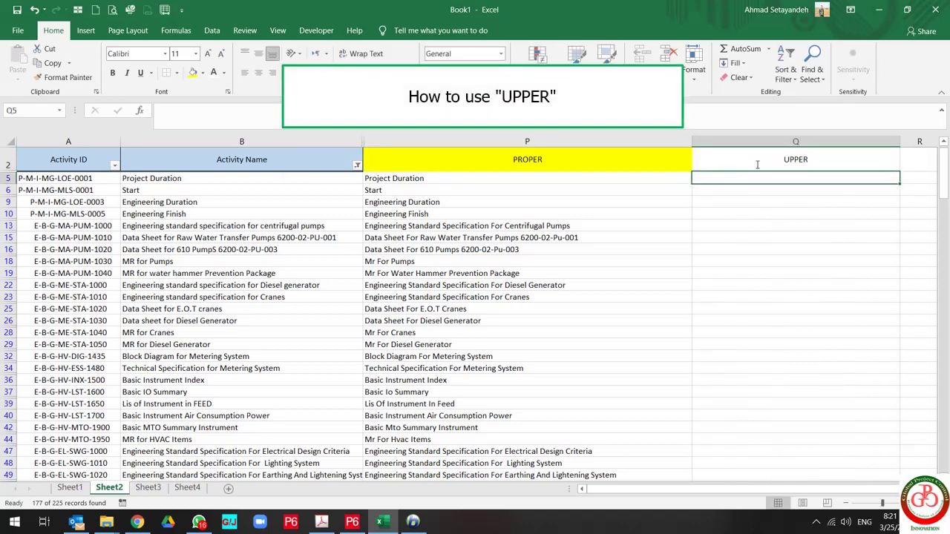
type("=")
key("Left")
key("Left")
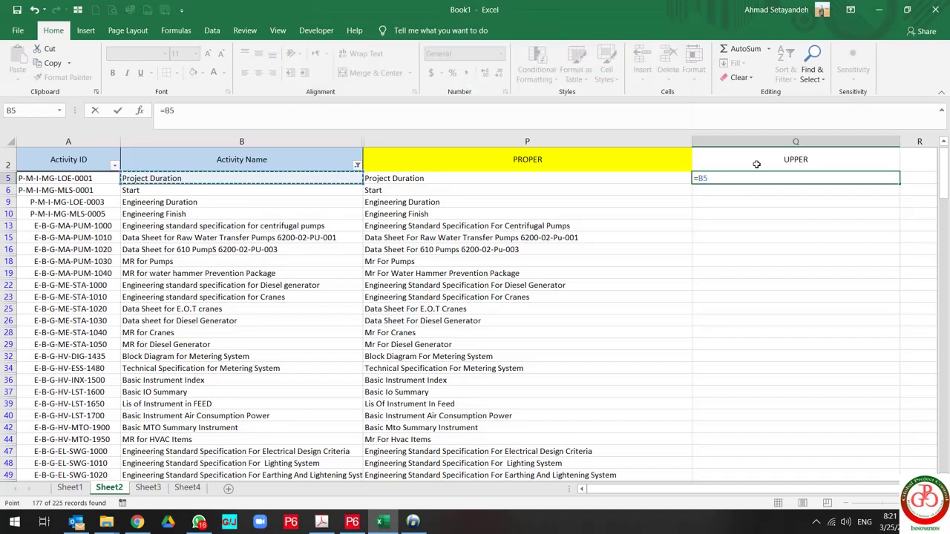
key("Escape")
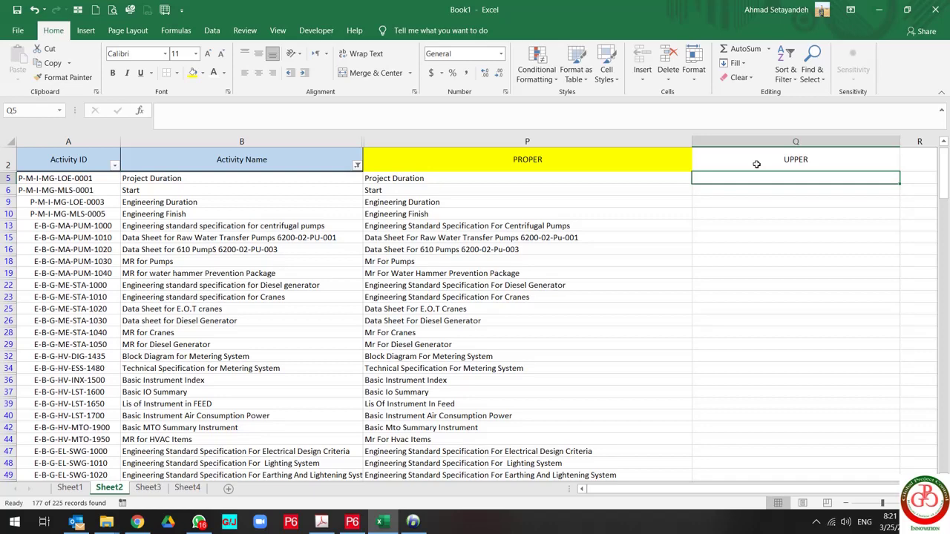
Enter =UPPER(B5) in Q5 to convert the first Activity Name to uppercase
type("=upp")
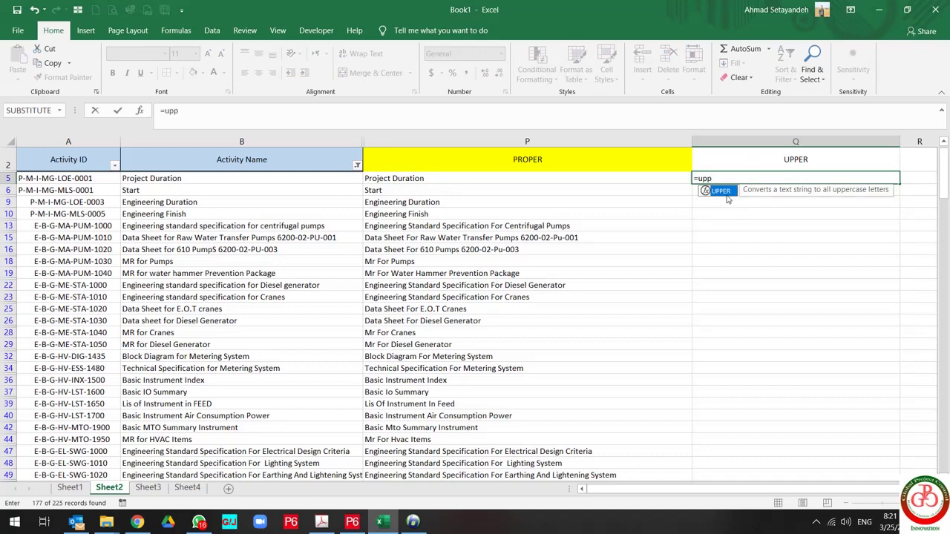
key("Tab")
left_click(203, 178)
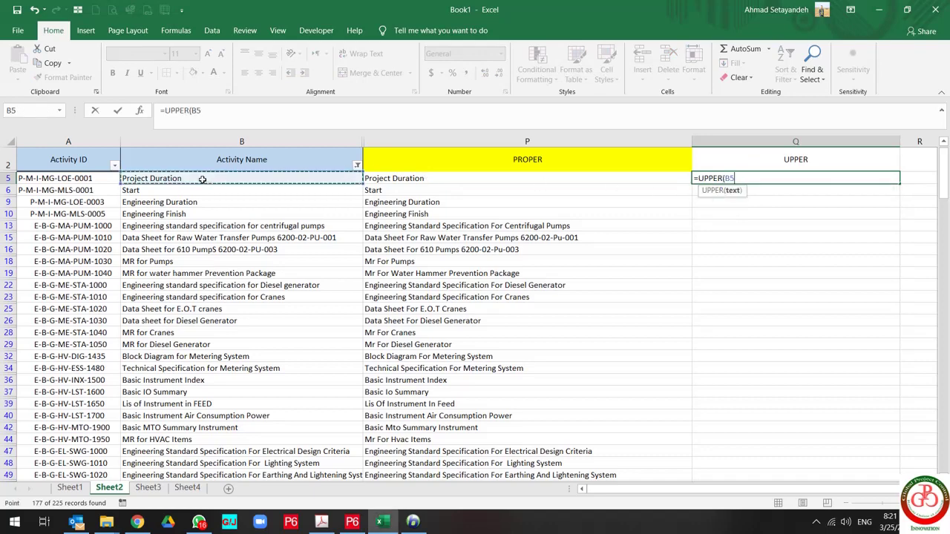
type(")")
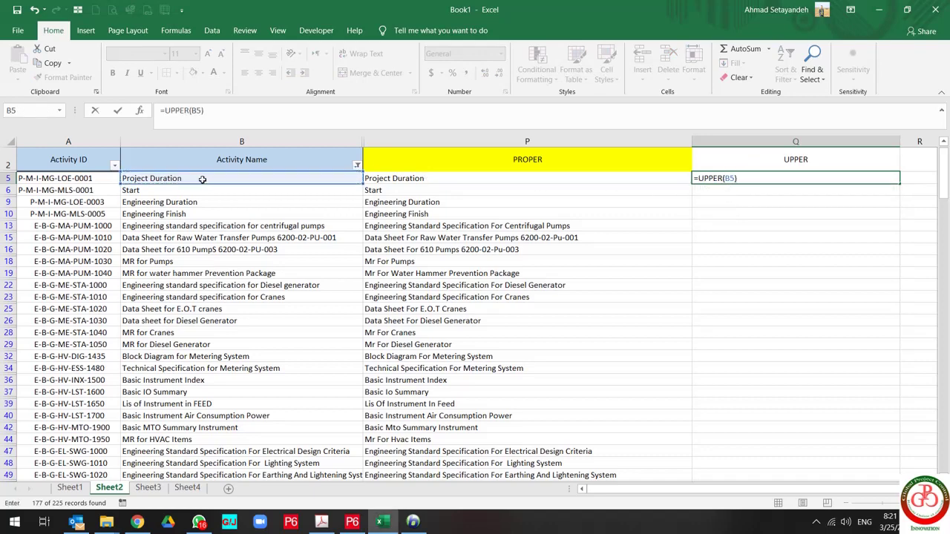
key("Return")
Copy the UPPER formula from Q5 and paste it into the visible rows of column Q down to Q227
key("Up")
key("ctrl+c")
key("Down")
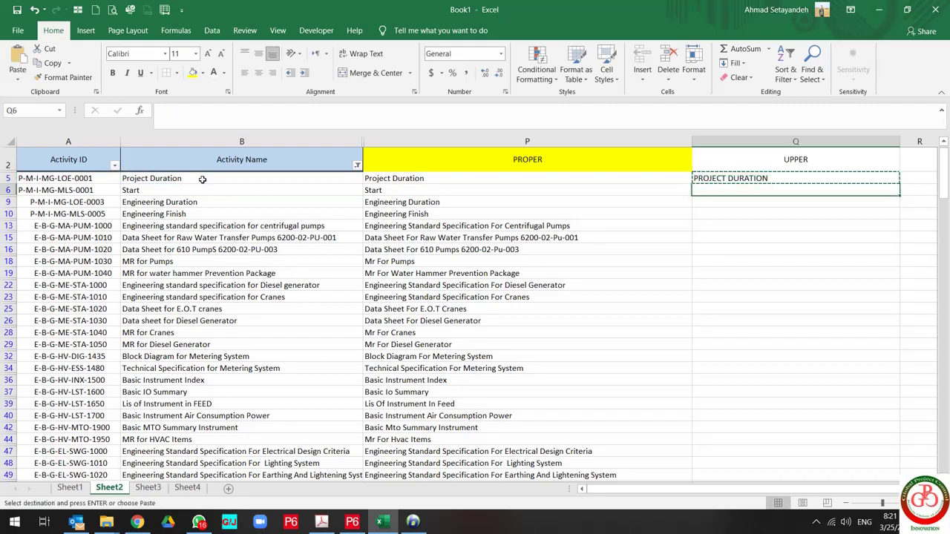
key("Left")
key("ctrl+Down")
key("Right")
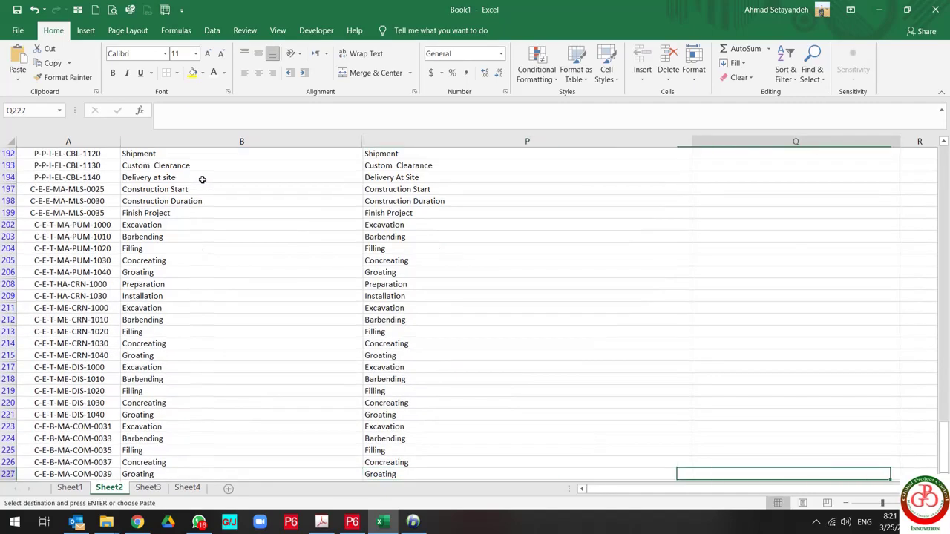
key("ctrl+shift+Up")
key("shift+Down")
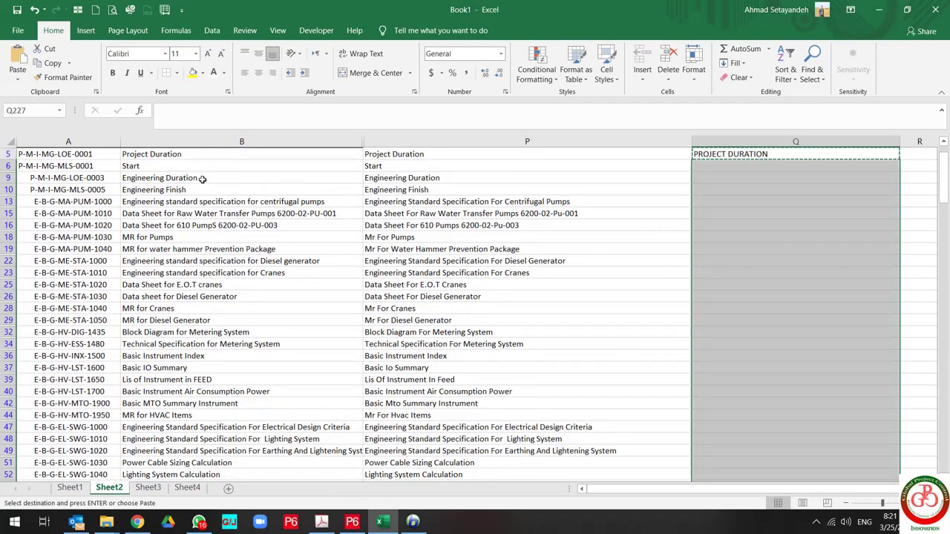
key("Return")
key("ctrl+Up")
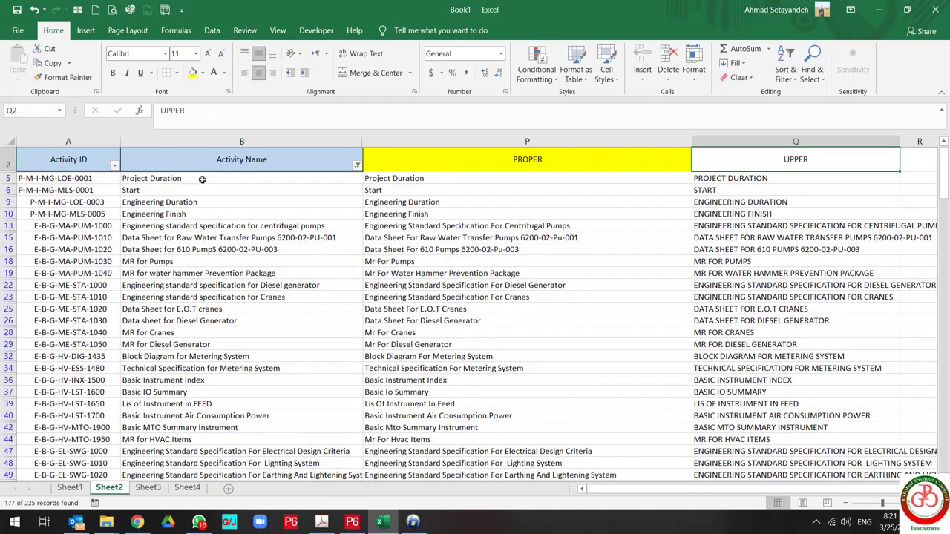
key("Down")
key("Down")
key("Down")
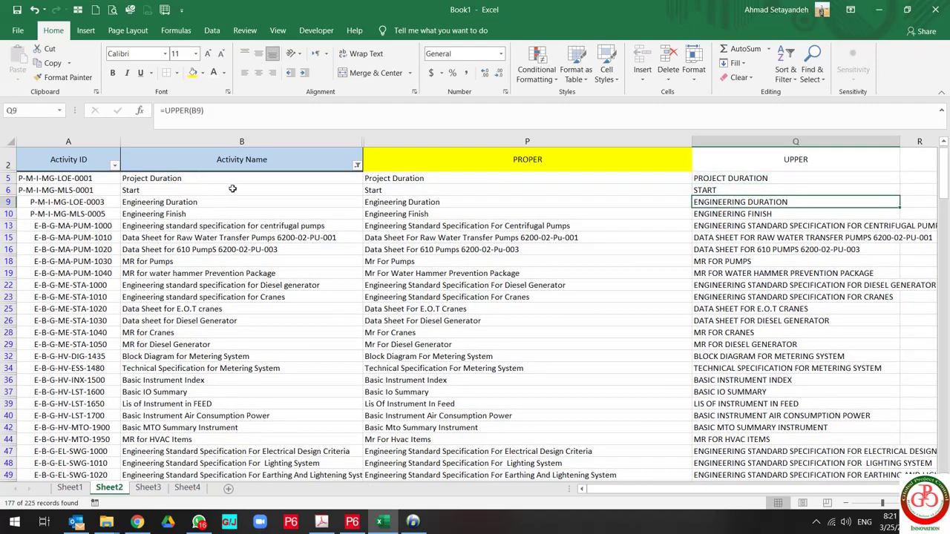
Fill the UPPER header cell Q2 with yellow and return to Sheet1
left_click(733, 160)
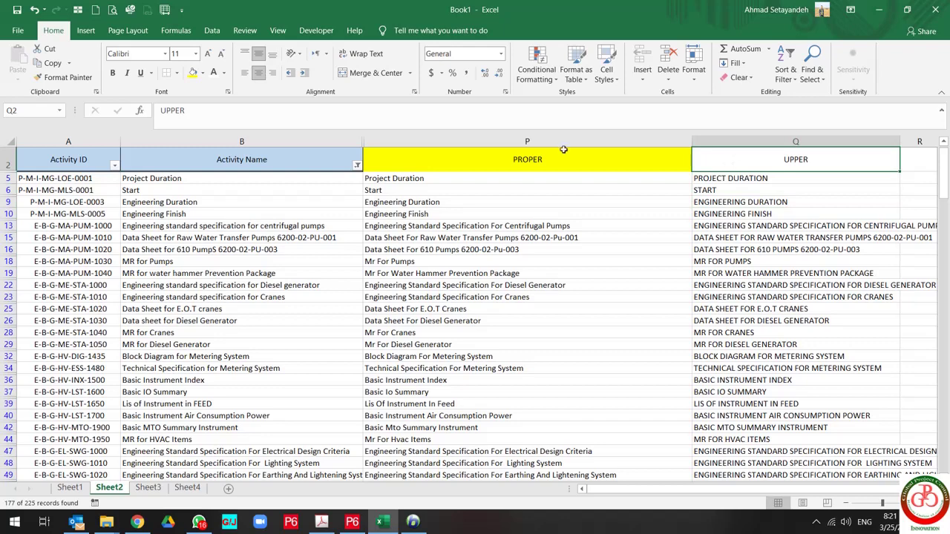
left_click(192, 72)
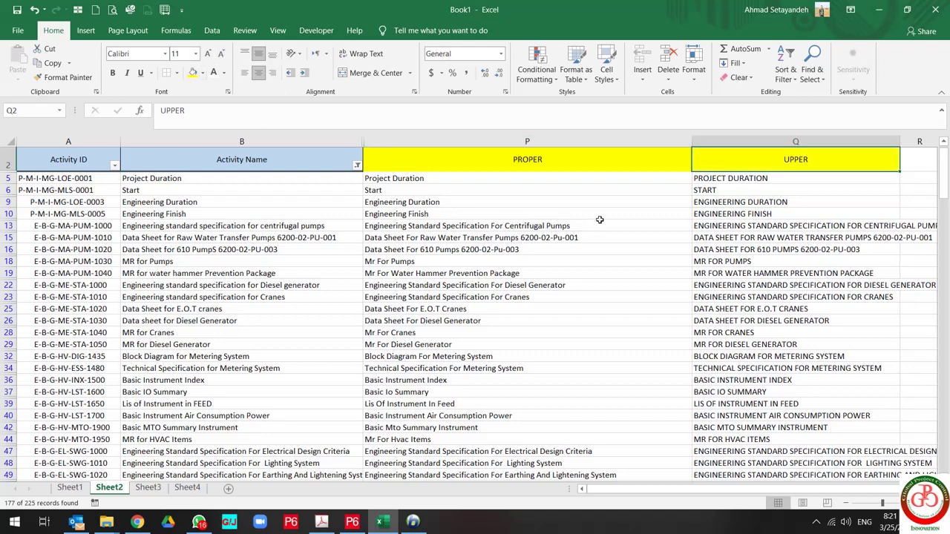
left_click(70, 487)
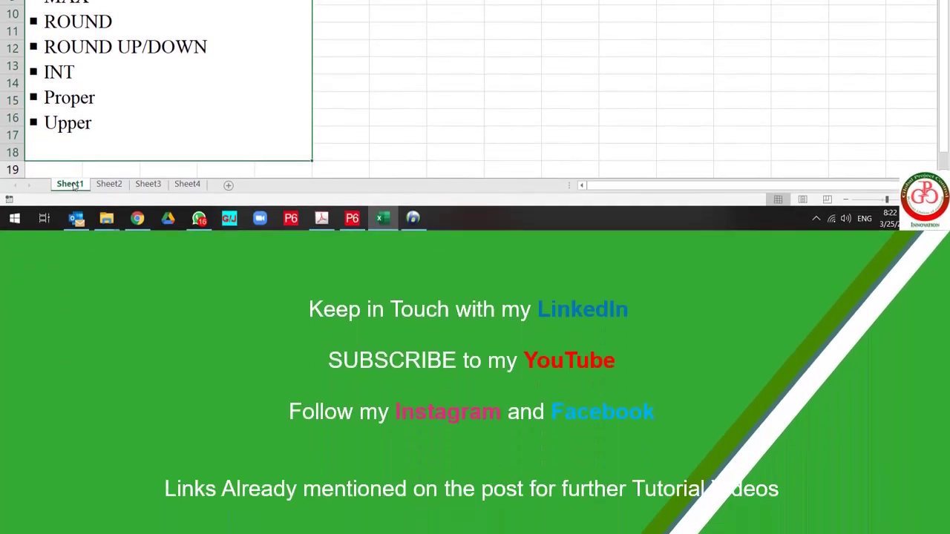